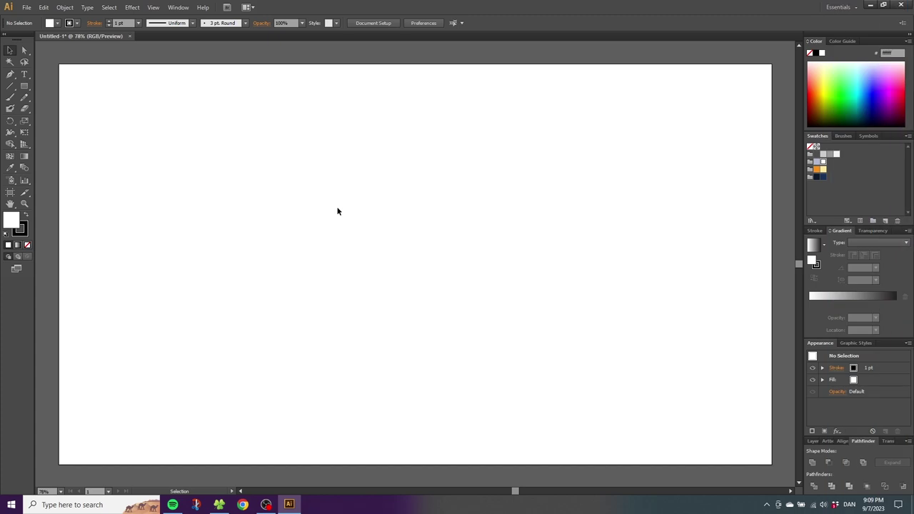
# - Show the document grid and turn on snapping to the grid
pyautogui.click(153, 7)
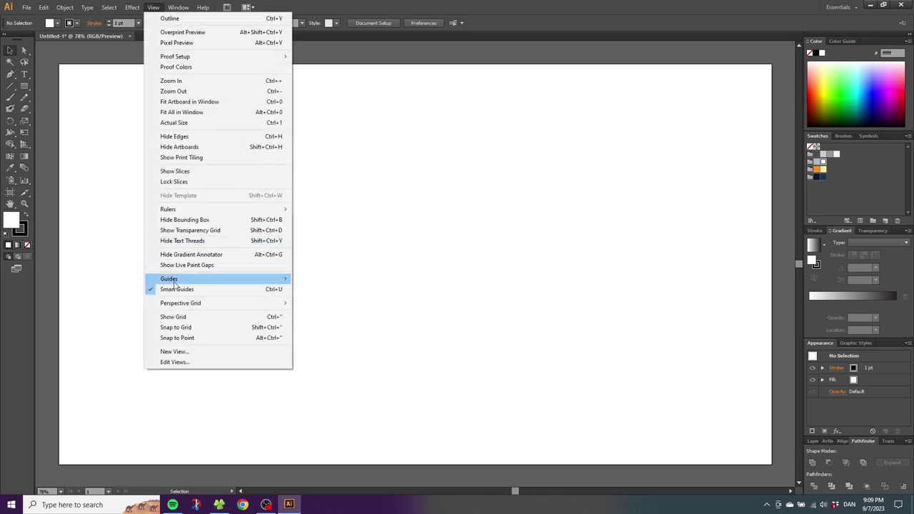
pyautogui.click(188, 322)
pyautogui.click(153, 7)
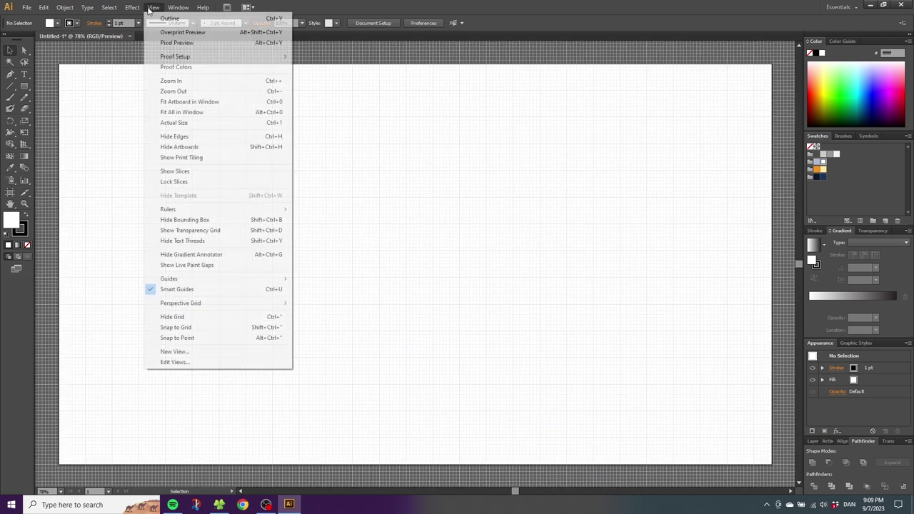
pyautogui.click(190, 328)
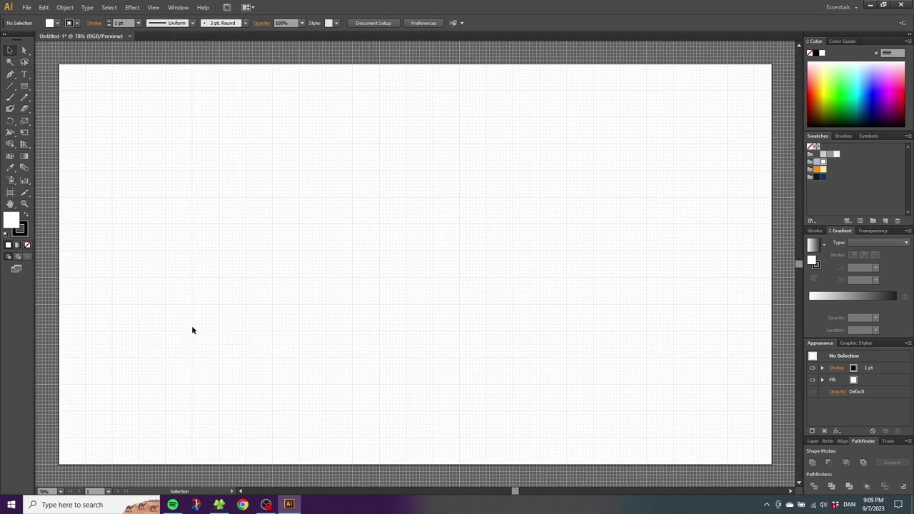
# - Draw a 72 × 306 px upright rectangle near the middle of the artboard and remove its fill
pyautogui.click(23, 205)
pyautogui.moveTo(328, 145); pyautogui.dragTo(526, 369)
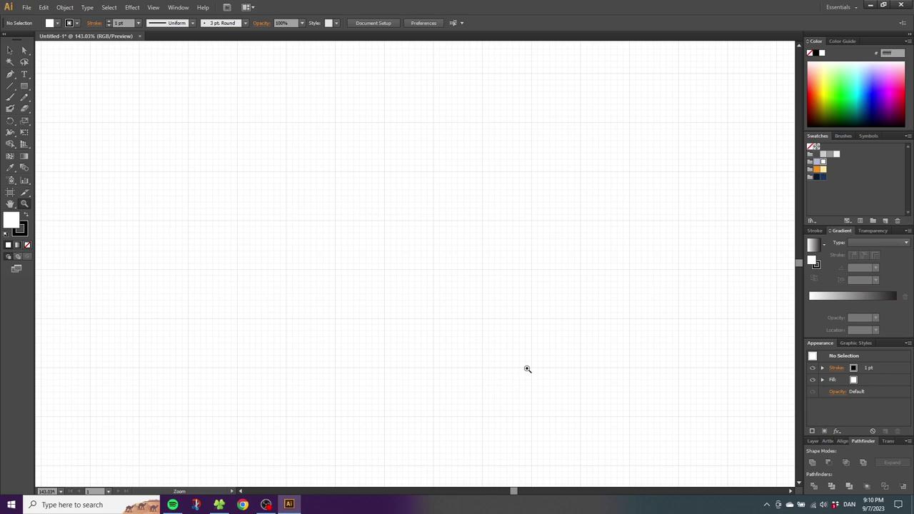
pyautogui.click(24, 86)
pyautogui.moveTo(384, 368); pyautogui.dragTo(432, 160)
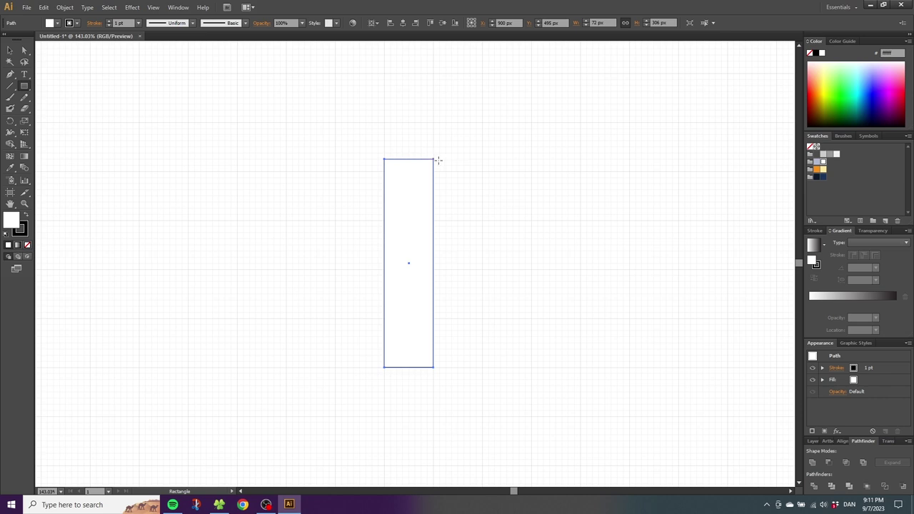
pyautogui.click(29, 246)
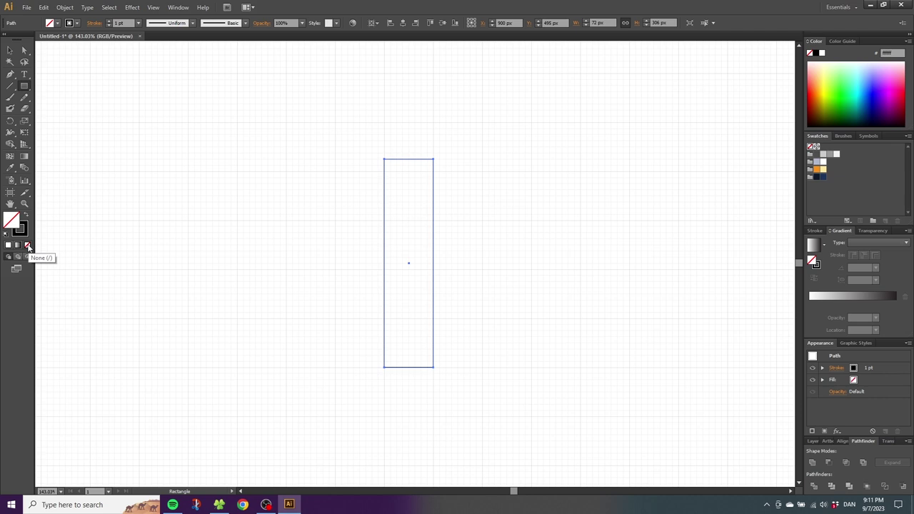
pyautogui.hotkey('ctrl', 'shift', 'a')
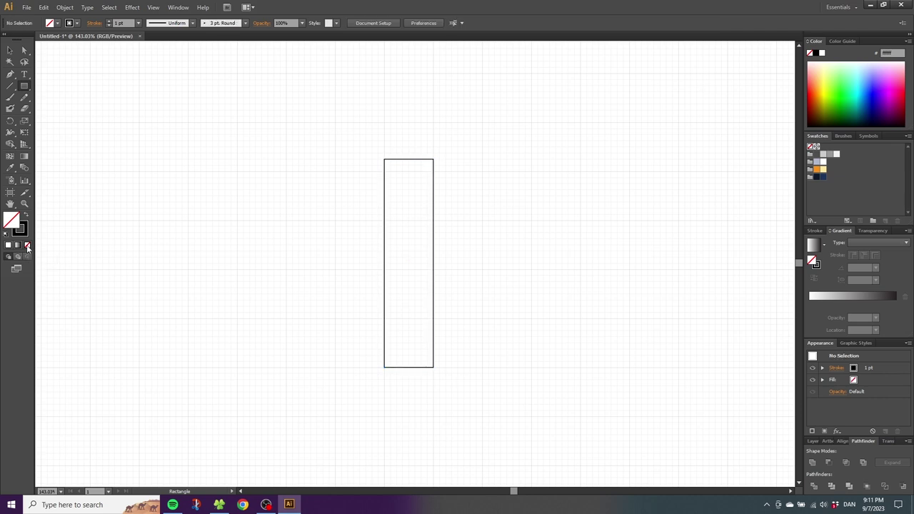
# - Draw a closed triangle with the Pen tool on the rectangle's upper edge, matching its width, with the apex centred above
pyautogui.click(10, 74)
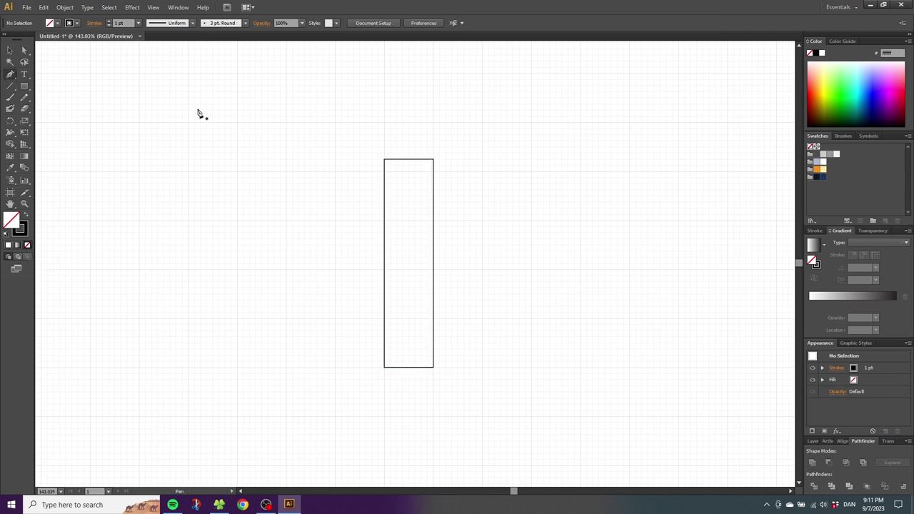
pyautogui.click(385, 160)
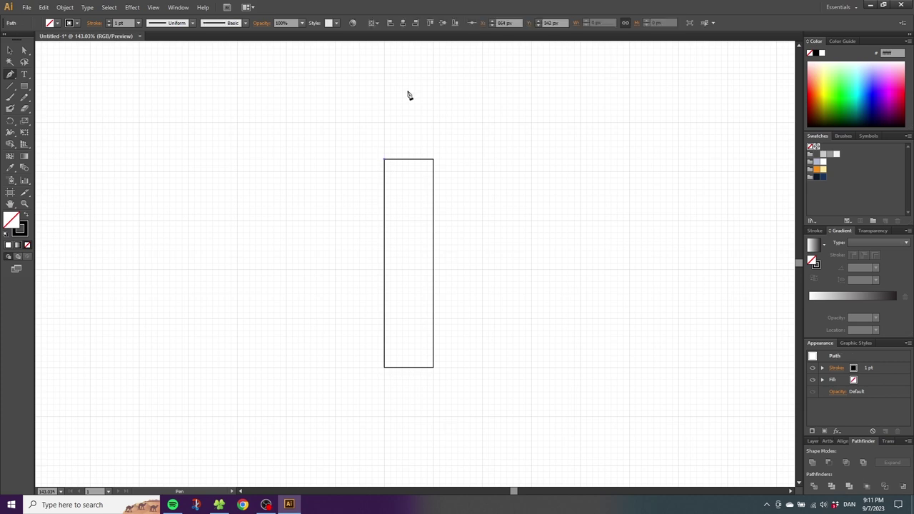
pyautogui.click(408, 73)
pyautogui.click(433, 159)
pyautogui.click(384, 159)
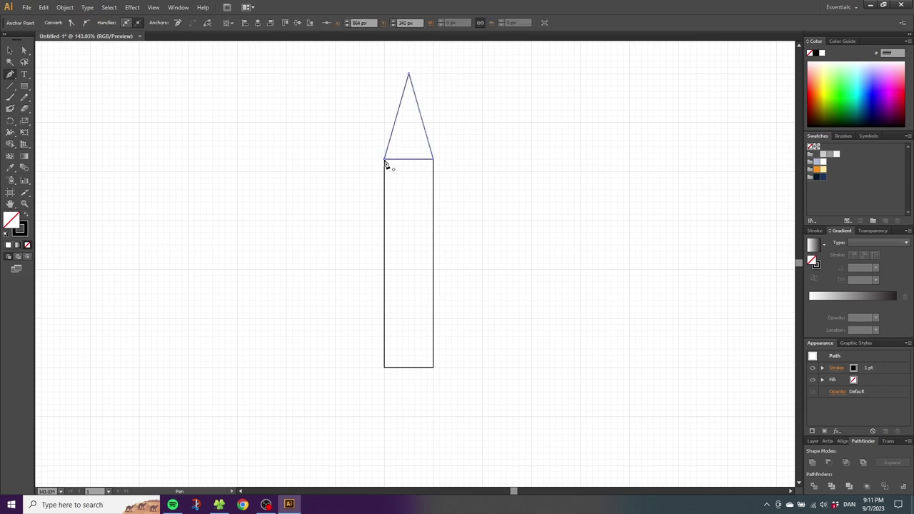
# - Convert the triangle's two base corners and its apex to smooth points, forming a symmetrical rounded nose cone
pyautogui.press('alt')
pyautogui.press('alt')
pyautogui.moveTo(385, 160); pyautogui.dragTo(386, 115)
pyautogui.press('alt')
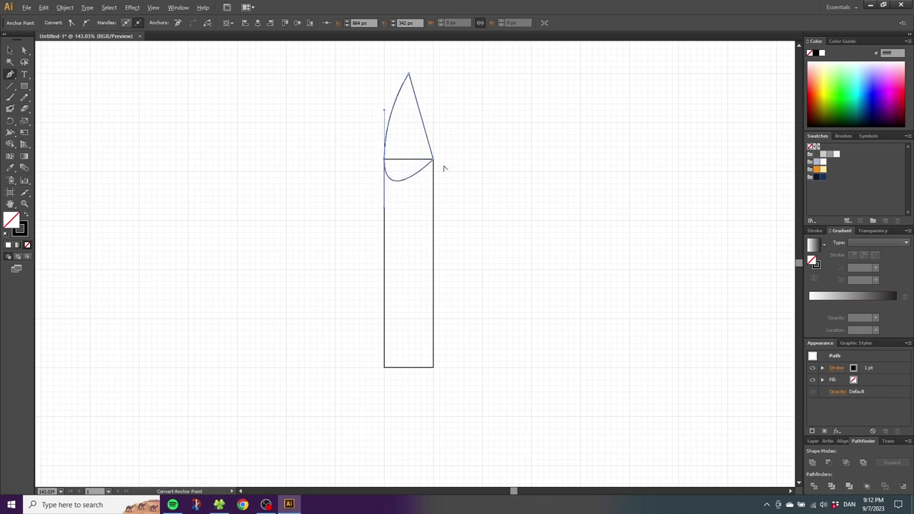
pyautogui.moveTo(433, 161); pyautogui.dragTo(434, 209)
pyautogui.press('alt')
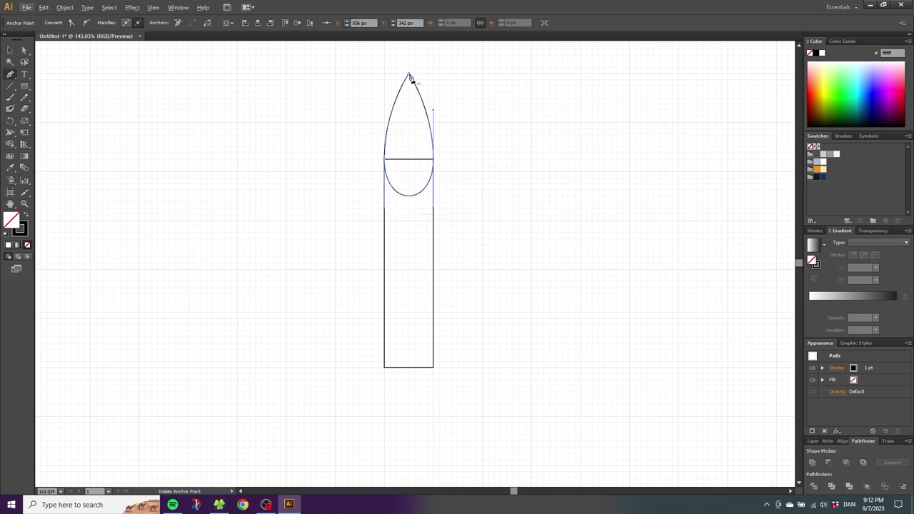
pyautogui.keyDown('alt'); pyautogui.click(409, 74); pyautogui.keyUp('alt')
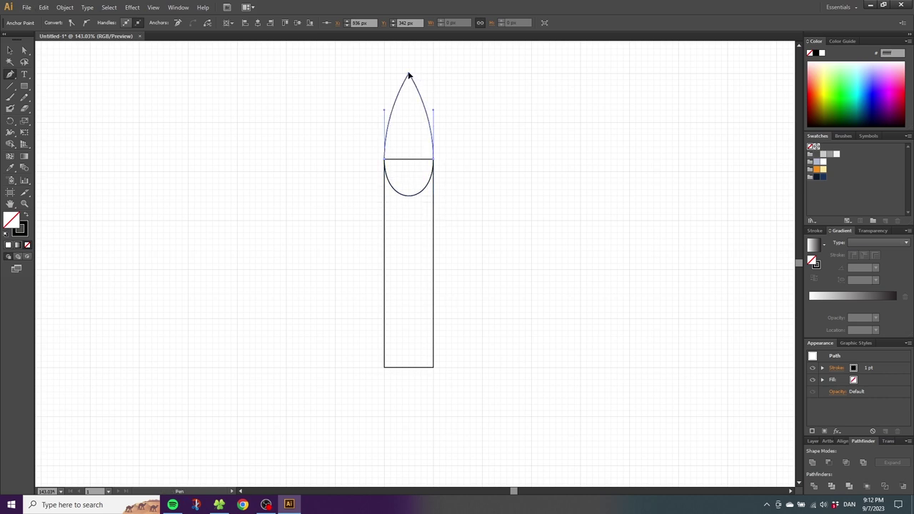
pyautogui.moveTo(409, 74); pyautogui.dragTo(417, 74)
# - Unite the nose cone and the tall rectangle into a single rocket body using Pathfinder
pyautogui.click(9, 51)
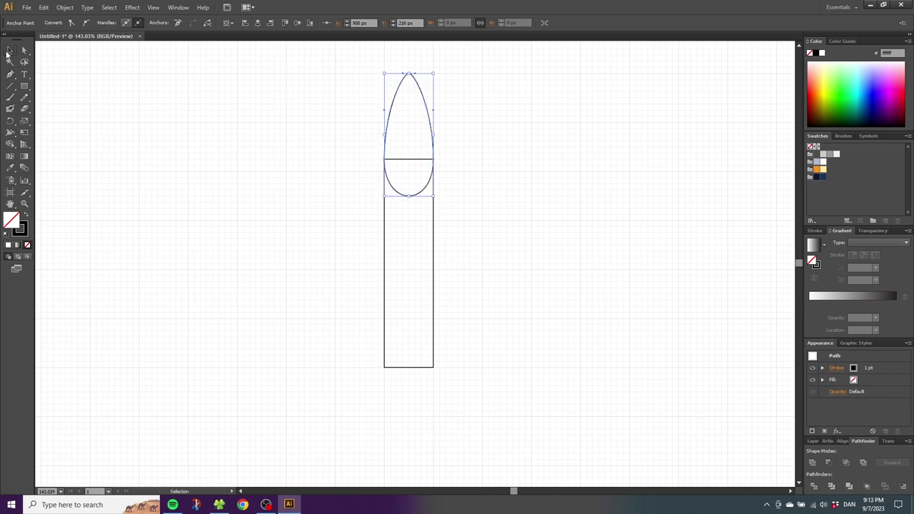
pyautogui.moveTo(343, 112); pyautogui.dragTo(431, 223)
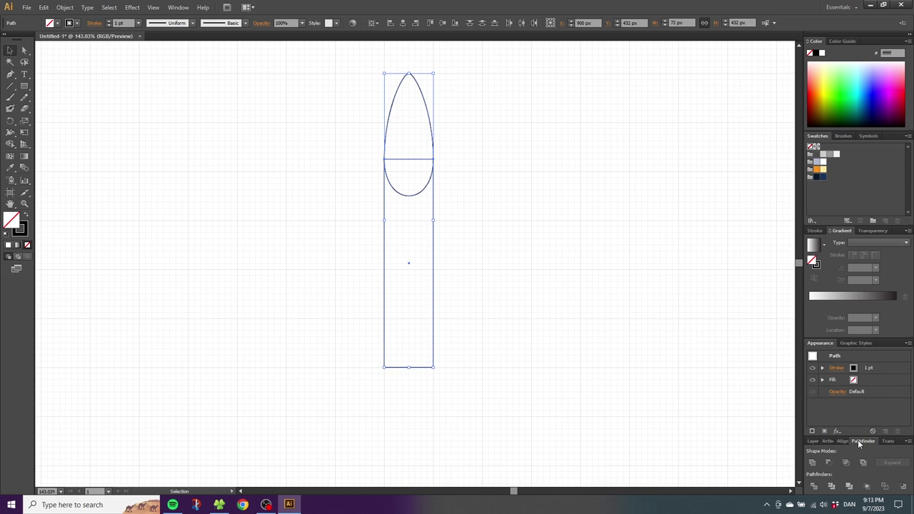
pyautogui.click(178, 7)
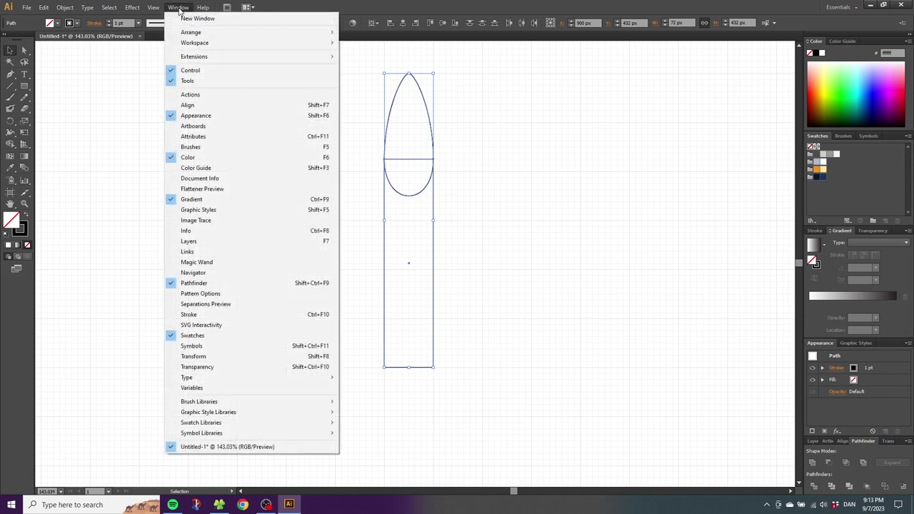
pyautogui.click(220, 285)
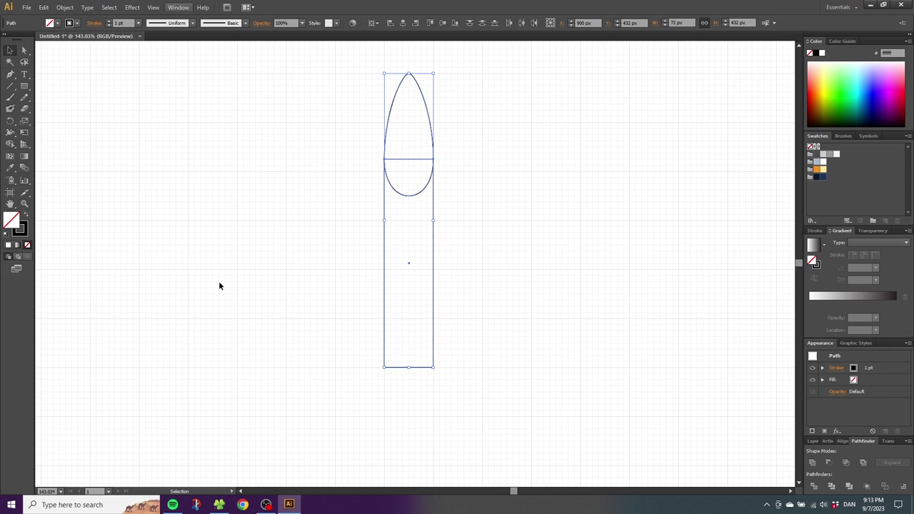
pyautogui.click(812, 462)
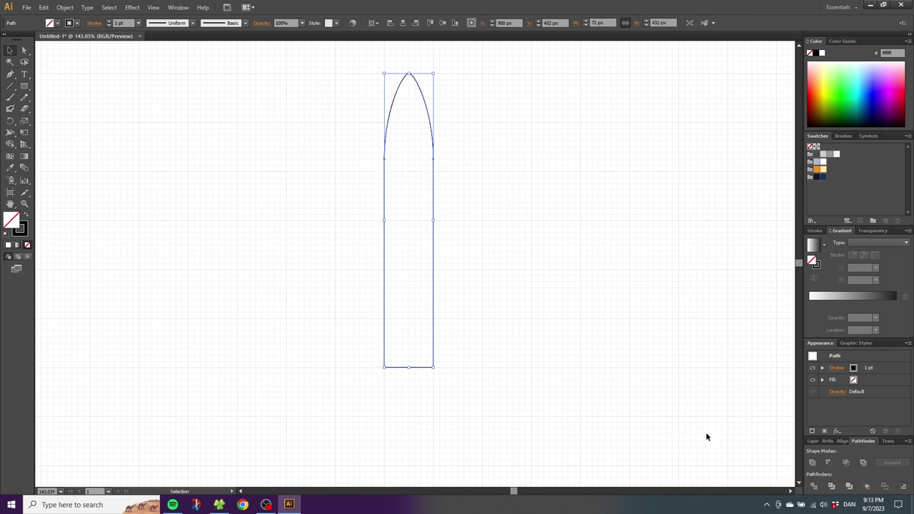
pyautogui.click(450, 159)
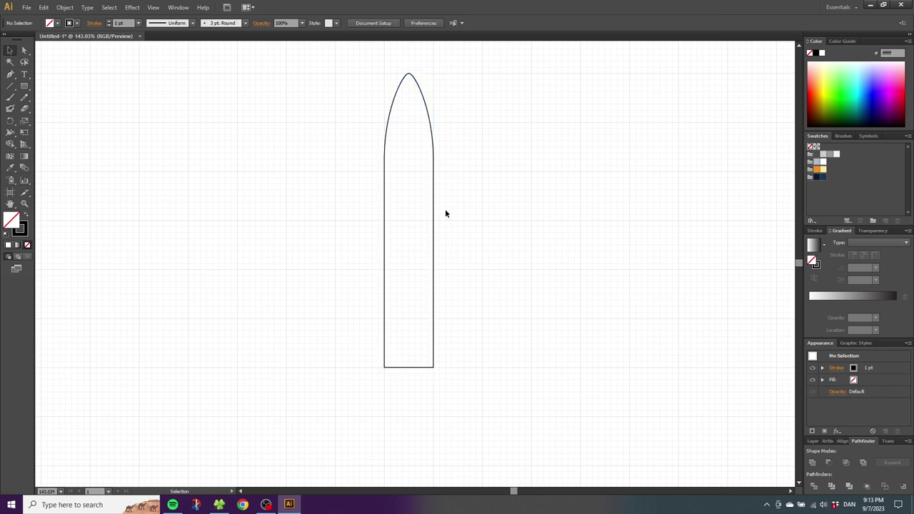
# - Draw a 72 × 18 px ellipse centred on the rocket body's base edge and unite it with the body
pyautogui.moveTo(24, 86); pyautogui.dragTo(52, 107)
pyautogui.moveTo(384, 362); pyautogui.dragTo(433, 370)
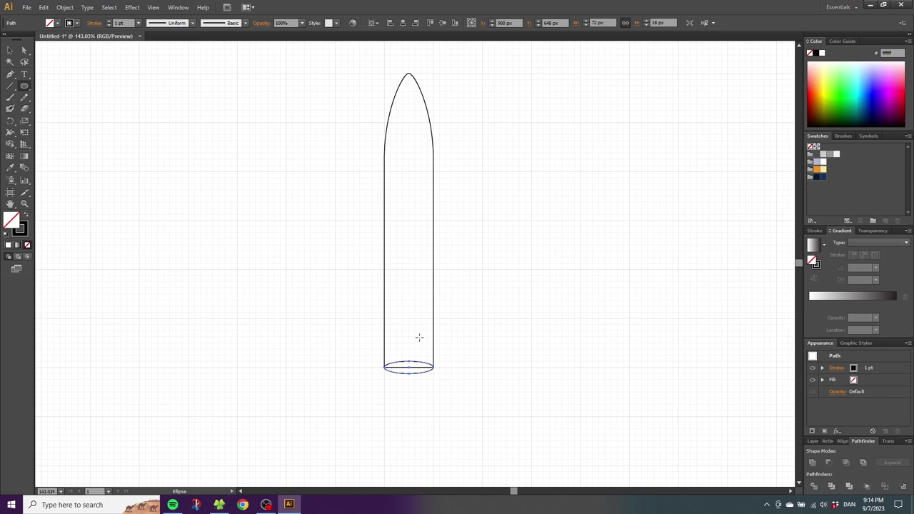
pyautogui.click(10, 50)
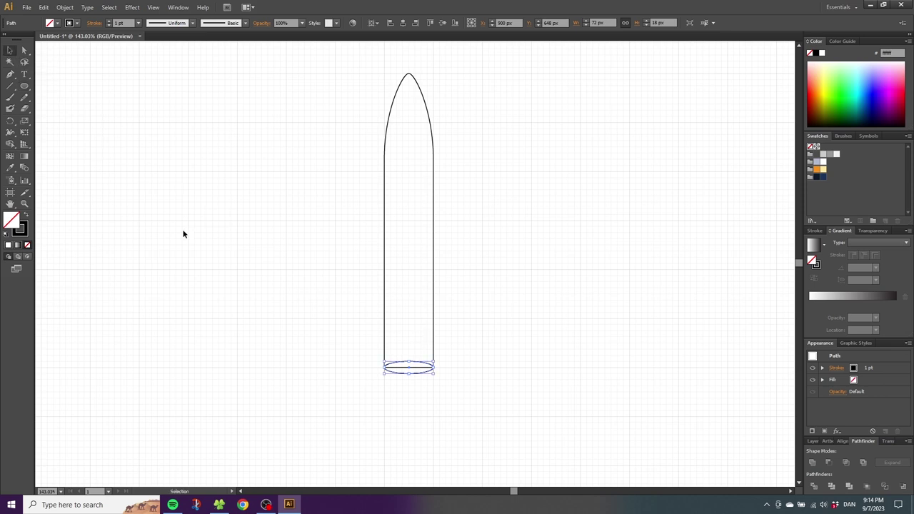
pyautogui.moveTo(328, 317); pyautogui.dragTo(457, 385)
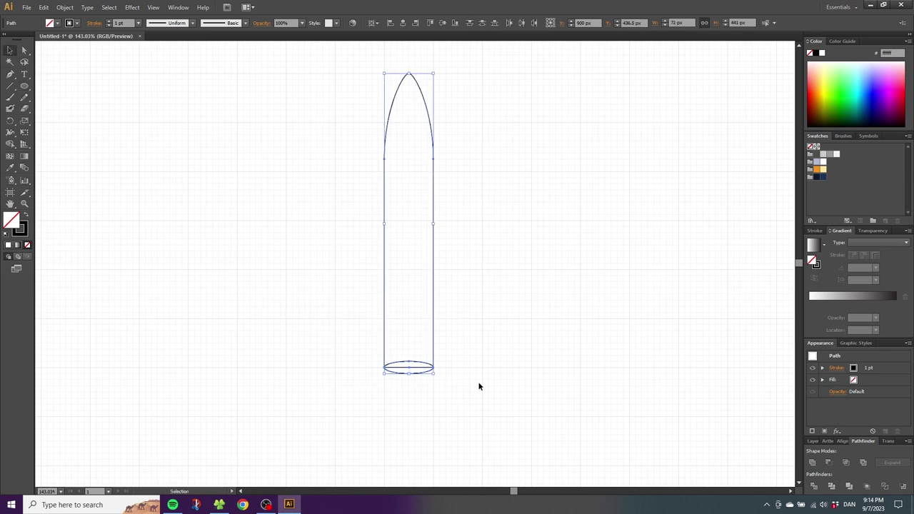
pyautogui.click(813, 463)
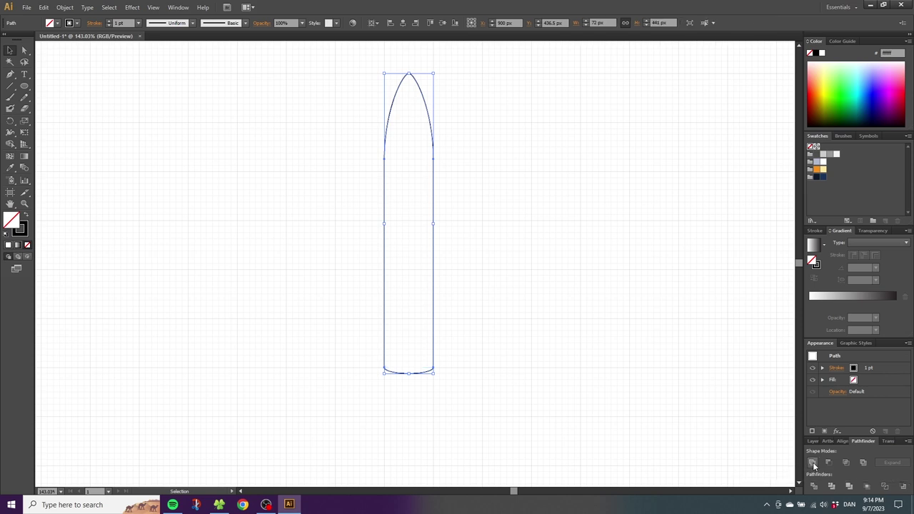
pyautogui.click(459, 330)
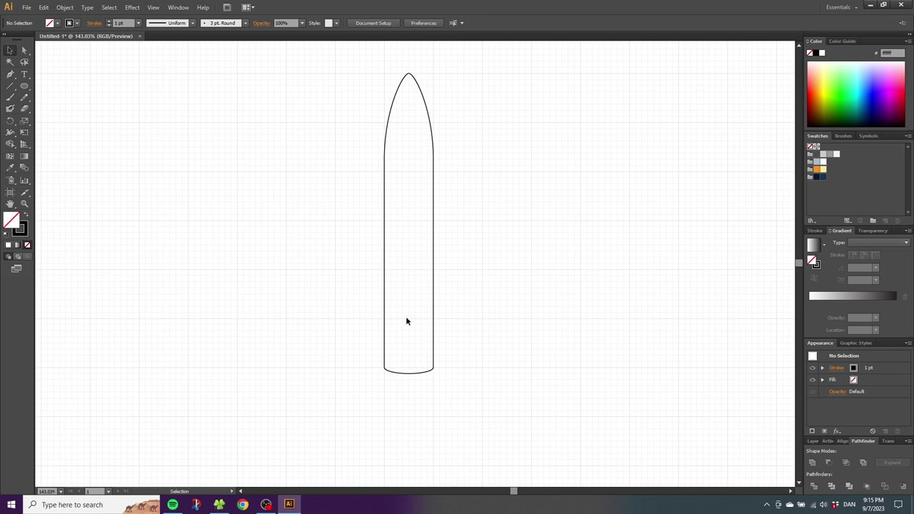
# - Draw a 36 × 108 px rectangle against each side of the rocket body at its base for the fins
pyautogui.click(24, 86)
pyautogui.moveTo(25, 89); pyautogui.dragTo(53, 86)
pyautogui.moveTo(434, 369); pyautogui.dragTo(457, 293)
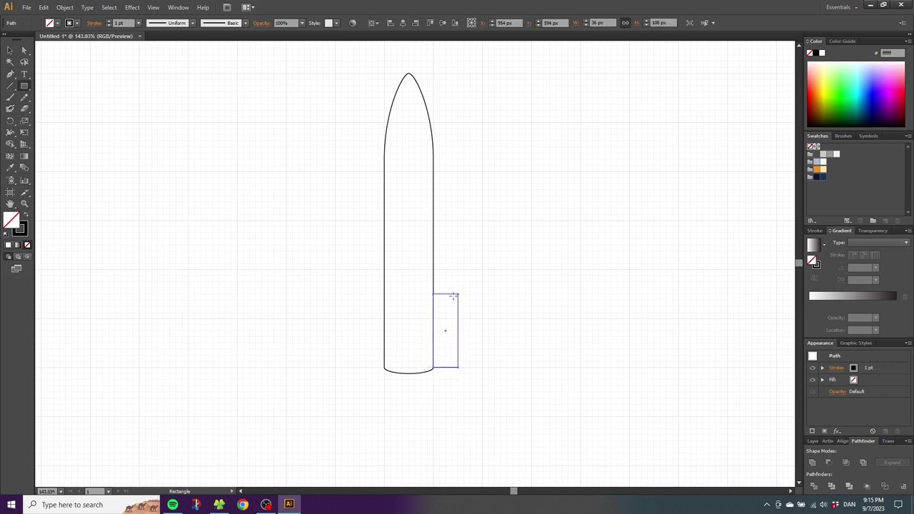
pyautogui.moveTo(383, 368); pyautogui.dragTo(361, 294)
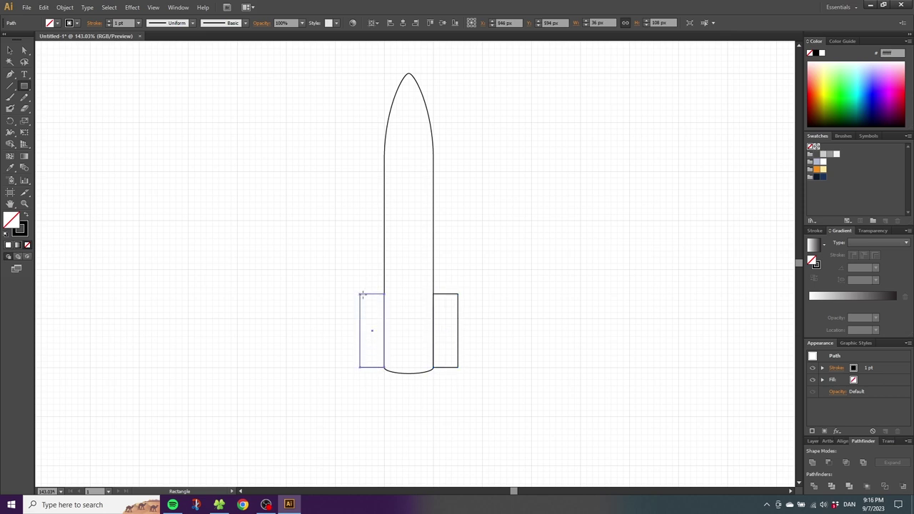
# - Lower the outer upper corners of both fin rectangles to half their height to give the fins slanted tops
pyautogui.click(23, 50)
pyautogui.moveTo(350, 286); pyautogui.dragTo(367, 303)
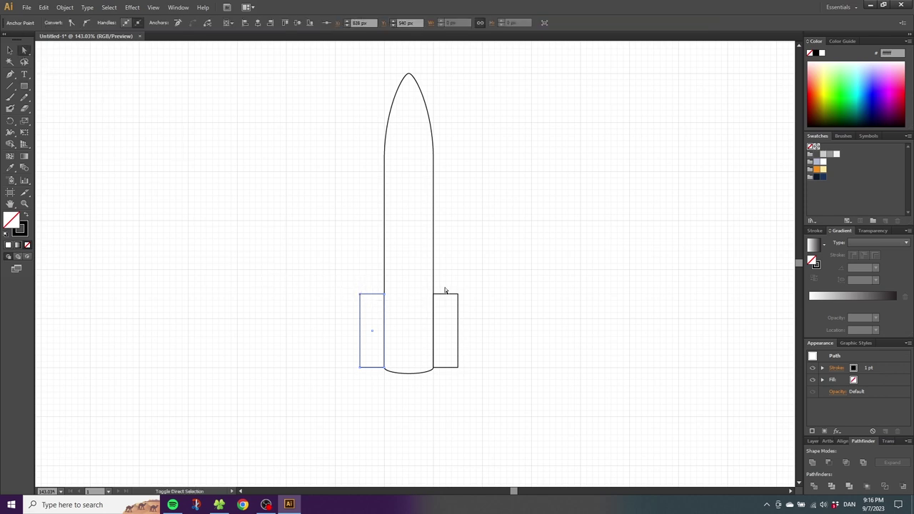
pyautogui.moveTo(447, 283); pyautogui.dragTo(459, 331)
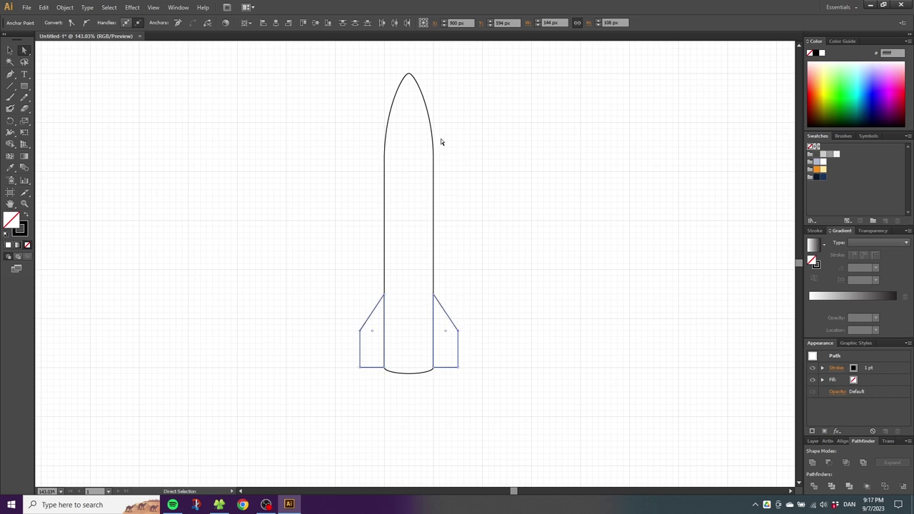
# - Draw a 126 × 36 px rectangle centred across the rocket body at the base of the nose cone
pyautogui.click(25, 86)
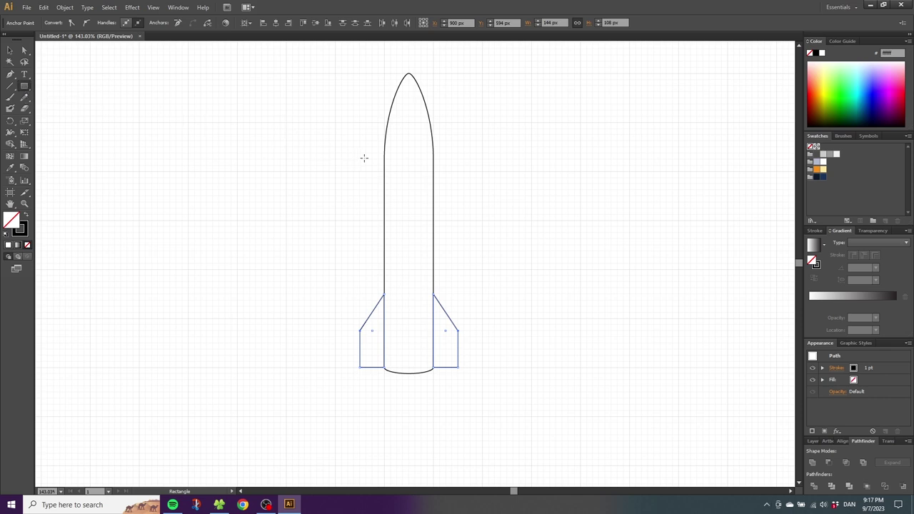
pyautogui.moveTo(365, 159); pyautogui.dragTo(452, 135)
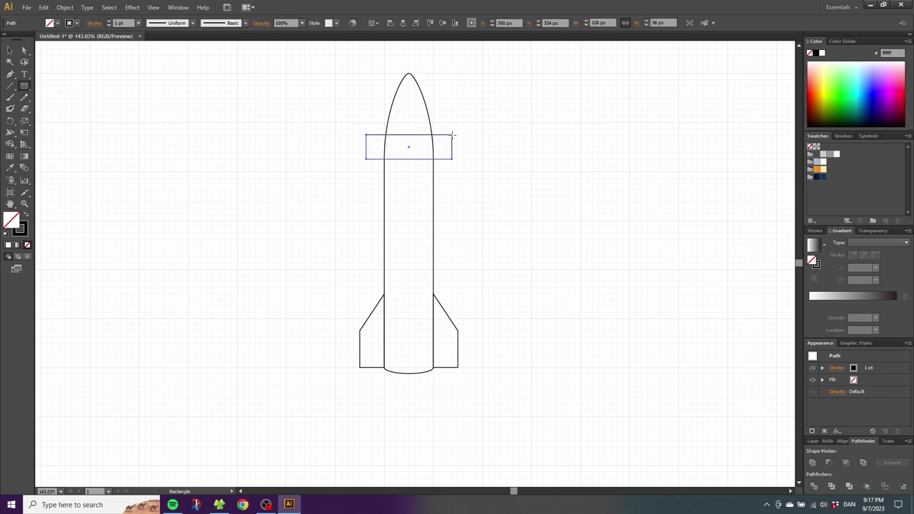
pyautogui.hotkey('ctrl', 'shift', 'a')
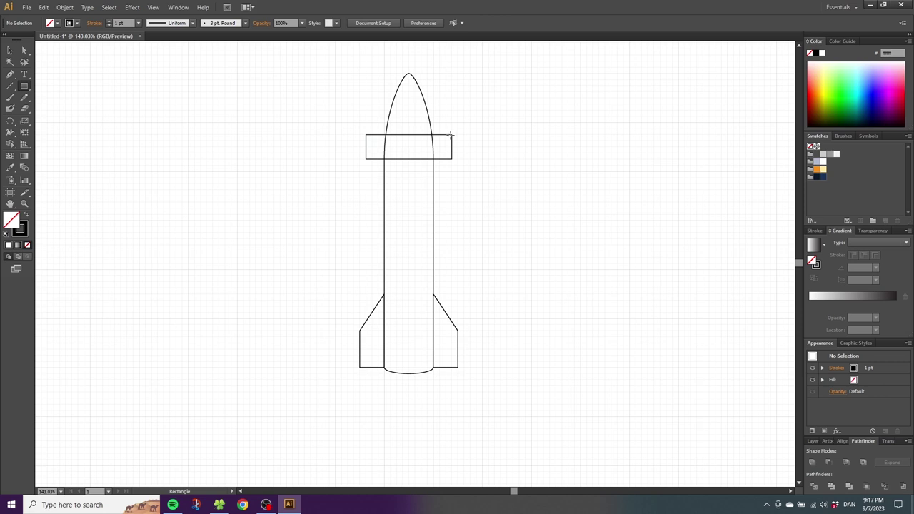
# - Draw a closed triangle 126 × 63 px with the Pen tool on the upper edge of the wide rectangle across the nose
pyautogui.click(10, 74)
pyautogui.keyDown('ctrl'); pyautogui.click(367, 137); pyautogui.keyUp('ctrl')
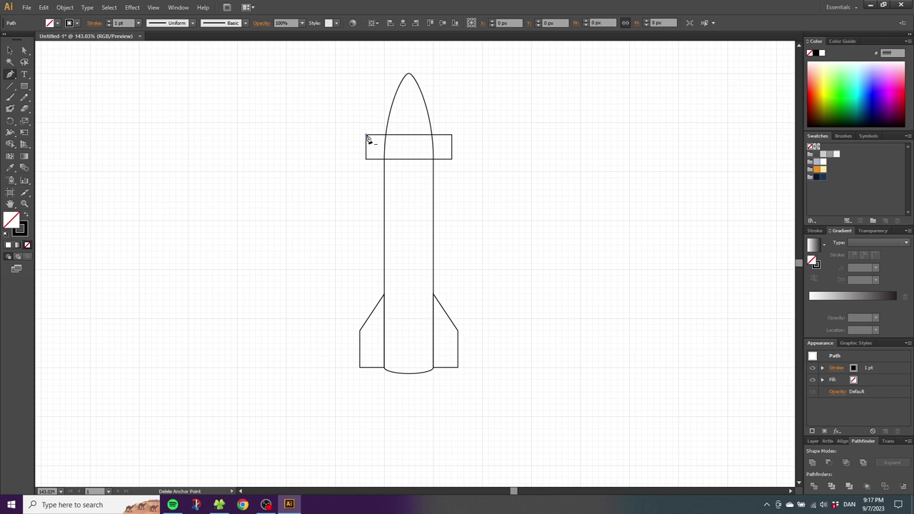
pyautogui.click(409, 93)
pyautogui.click(452, 136)
pyautogui.click(367, 135)
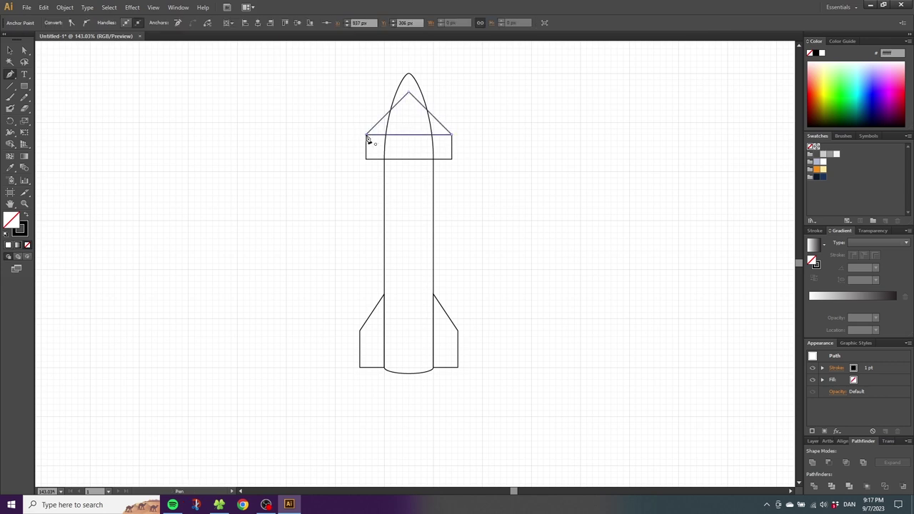
# - Unite the triangle and the rectangle across the nose into one shape with Pathfinder
pyautogui.click(11, 51)
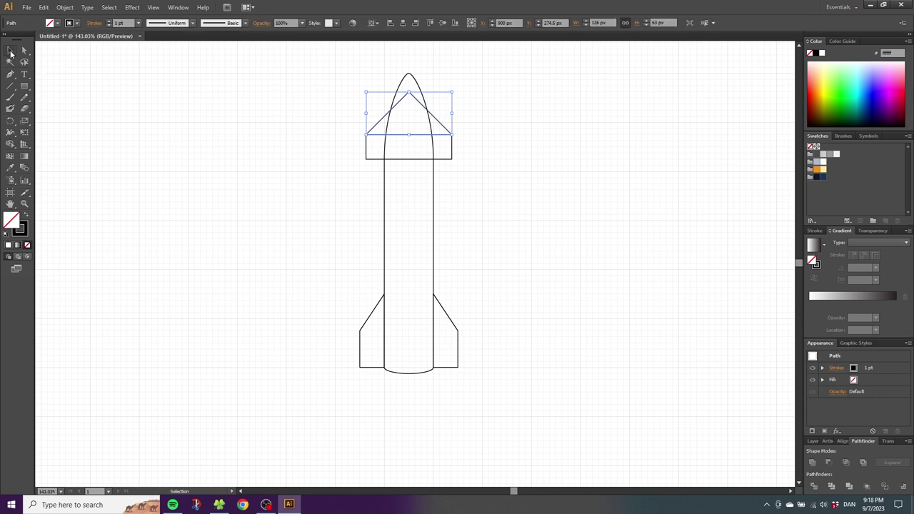
pyautogui.moveTo(349, 109); pyautogui.dragTo(375, 172)
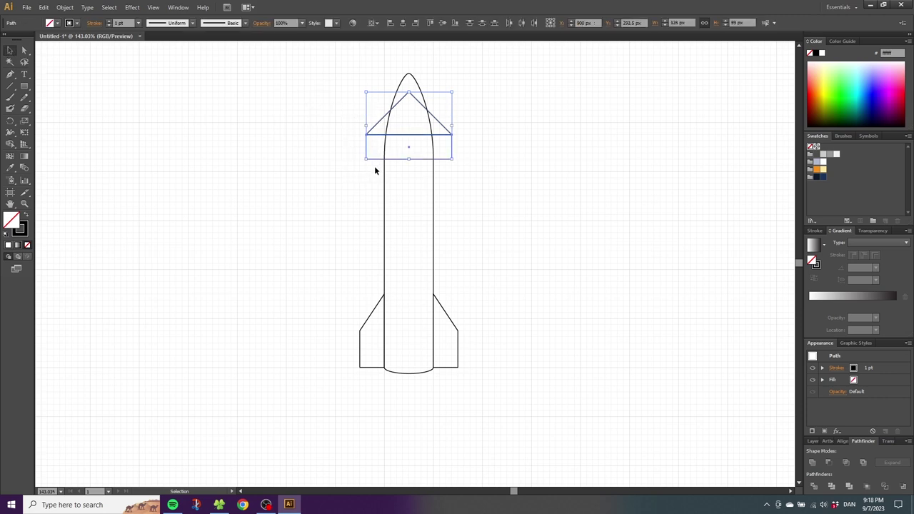
pyautogui.click(813, 463)
pyautogui.click(813, 464)
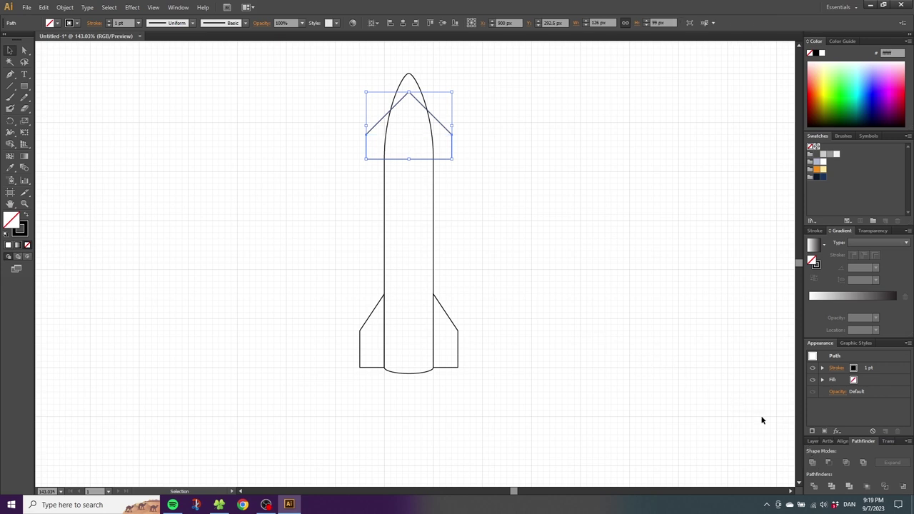
pyautogui.click(478, 178)
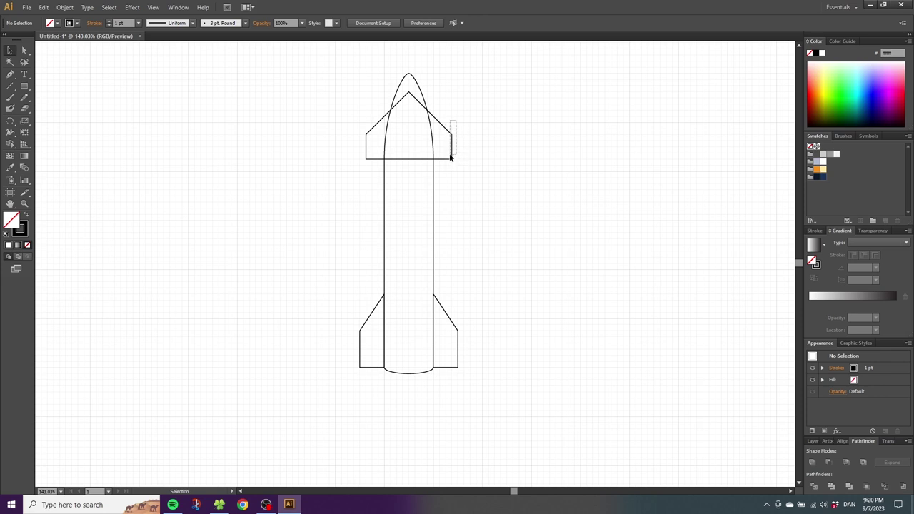
# - Apply a Round Corners effect with a 2 px radius to the united nose shape and both lower fins
pyautogui.click(451, 154)
pyautogui.keyDown('shift'); pyautogui.click(446, 313); pyautogui.keyUp('shift')
pyautogui.moveTo(358, 286); pyautogui.dragTo(376, 347)
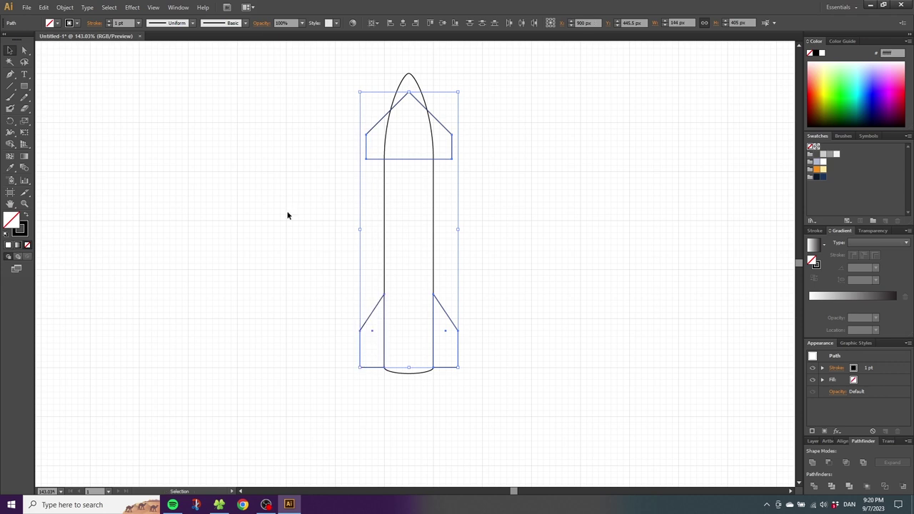
pyautogui.click(133, 7)
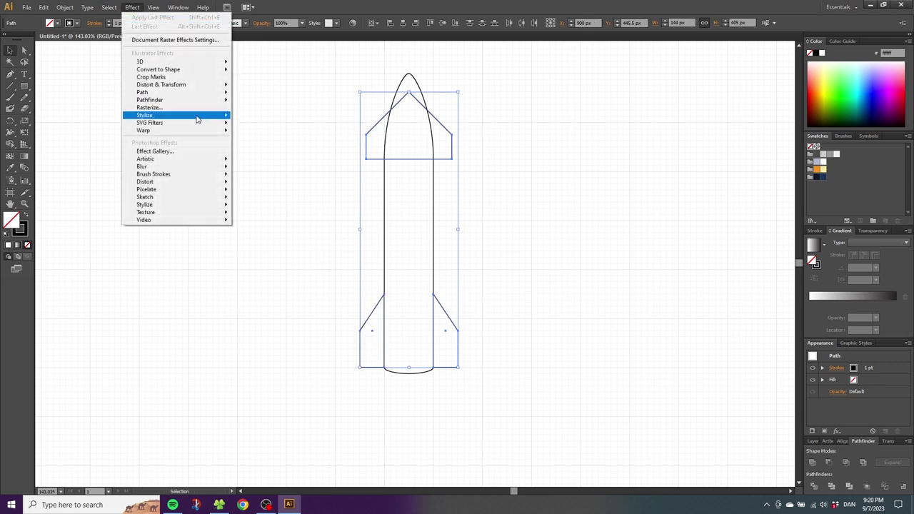
pyautogui.moveTo(197, 117)
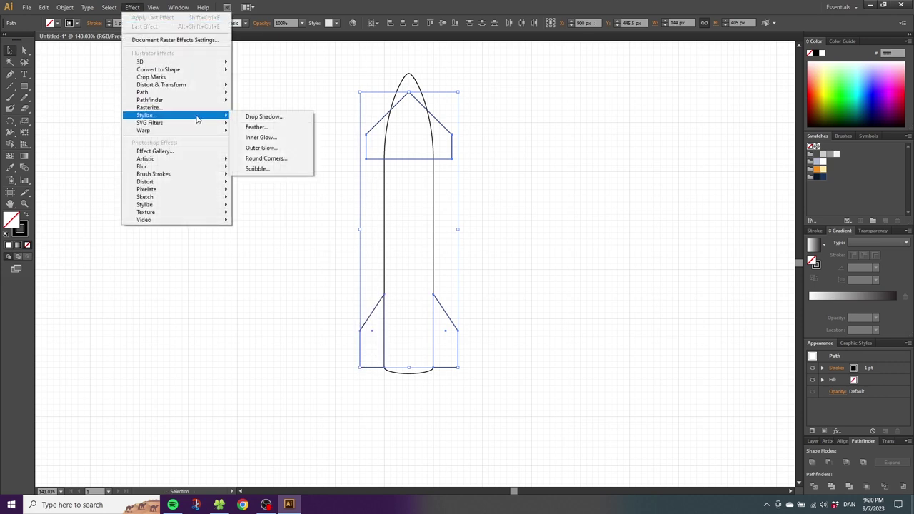
pyautogui.click(279, 160)
pyautogui.click(531, 263)
pyautogui.click(553, 245)
pyautogui.click(553, 245)
pyautogui.click(553, 244)
pyautogui.click(553, 245)
pyautogui.click(553, 245)
pyautogui.click(553, 245)
pyautogui.click(586, 263)
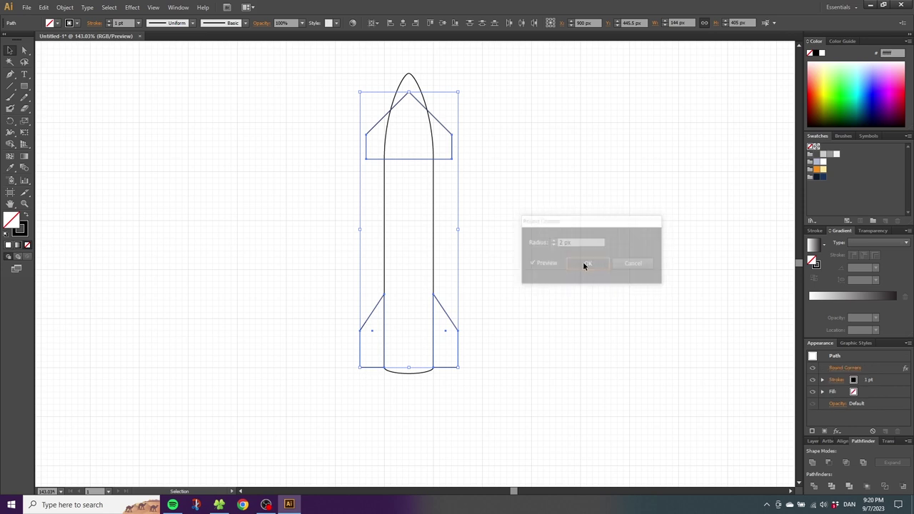
pyautogui.click(499, 182)
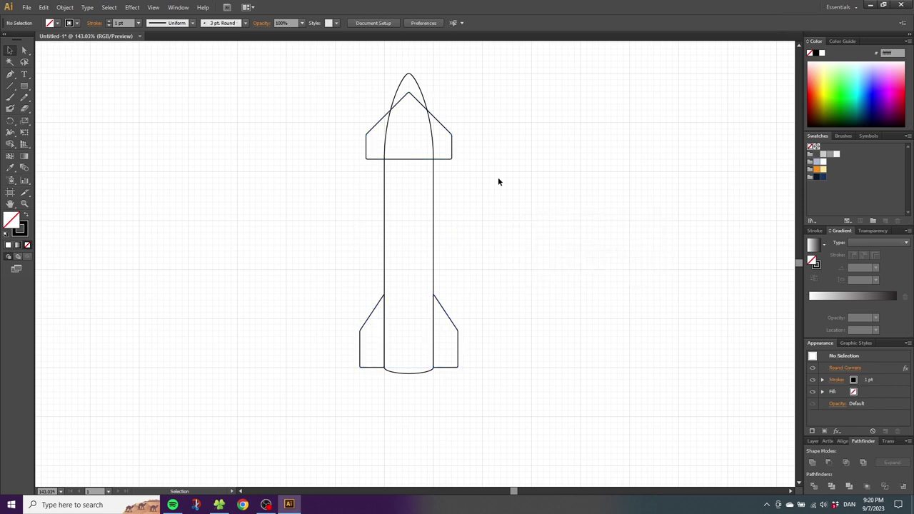
# - Give all rocket shapes a 4 pt #4d4d4d stroke aligned to the outside and a #cccccc fill
pyautogui.moveTo(465, 91); pyautogui.dragTo(361, 361)
pyautogui.click(22, 232)
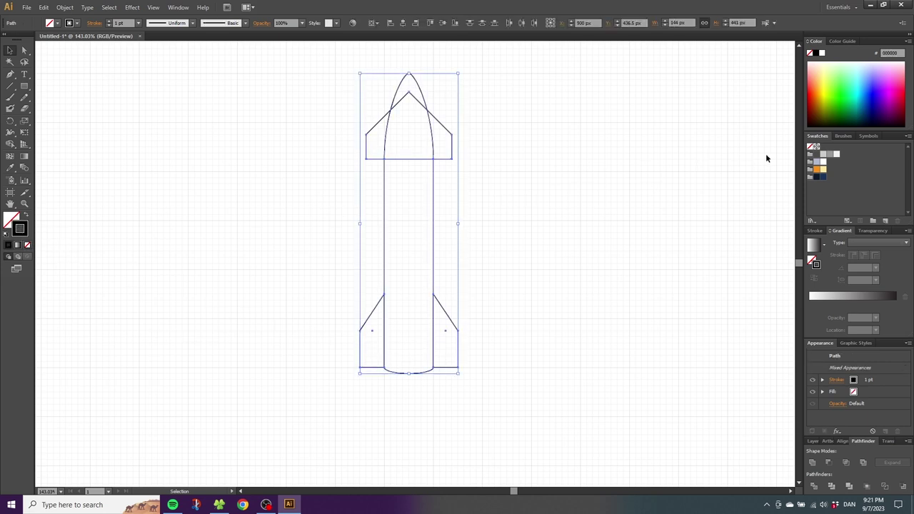
pyautogui.click(817, 155)
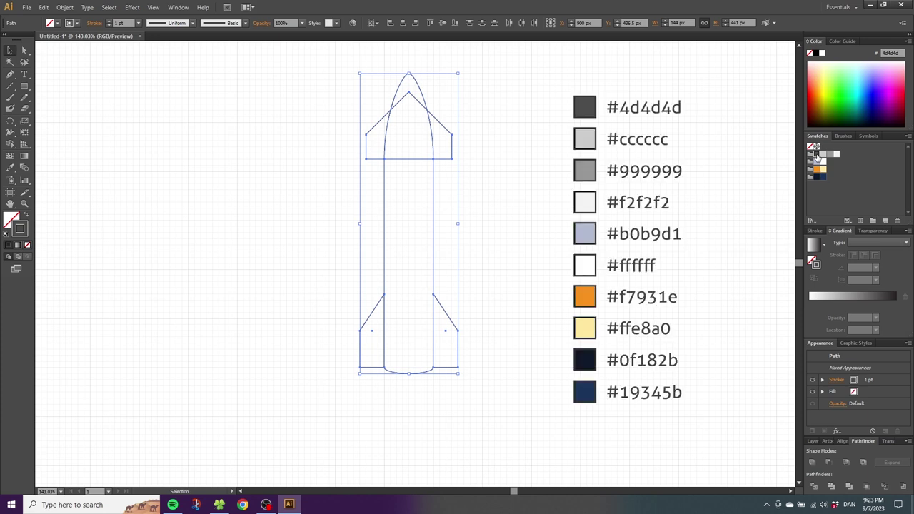
pyautogui.click(109, 20)
pyautogui.click(109, 21)
pyautogui.click(110, 21)
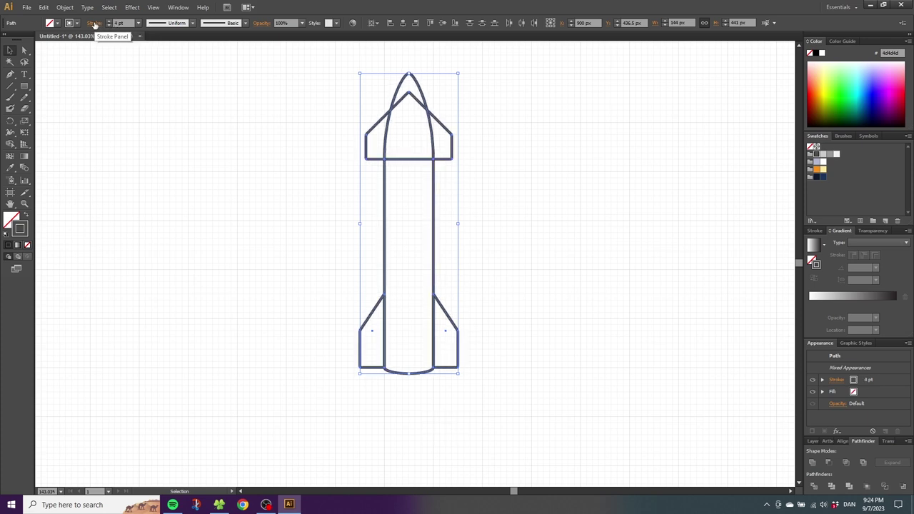
pyautogui.click(94, 24)
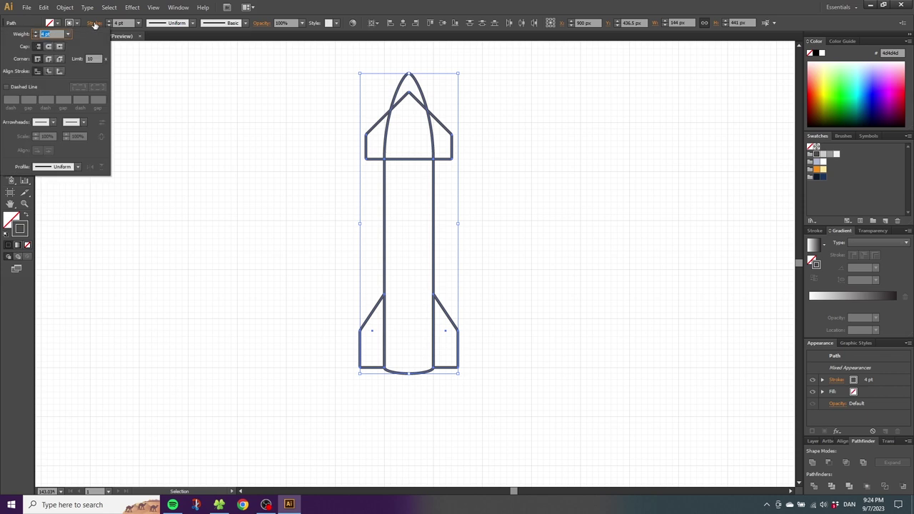
pyautogui.click(60, 71)
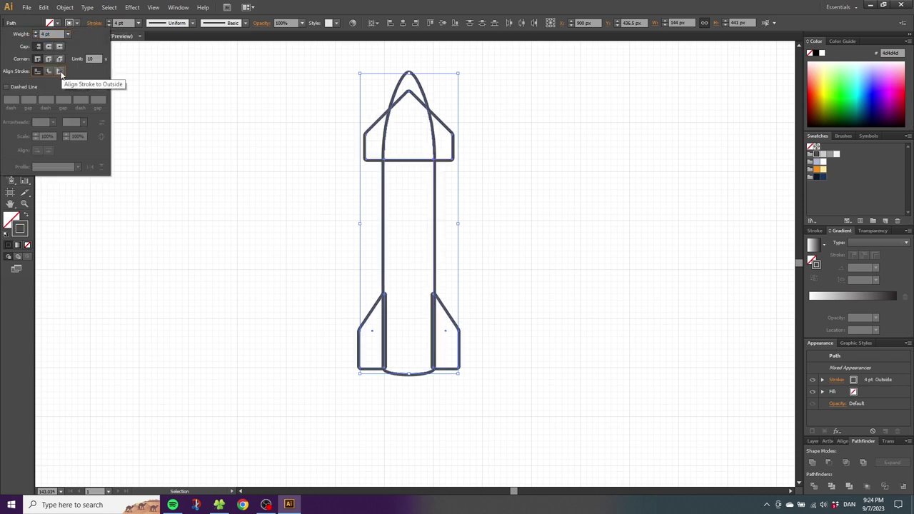
pyautogui.click(11, 219)
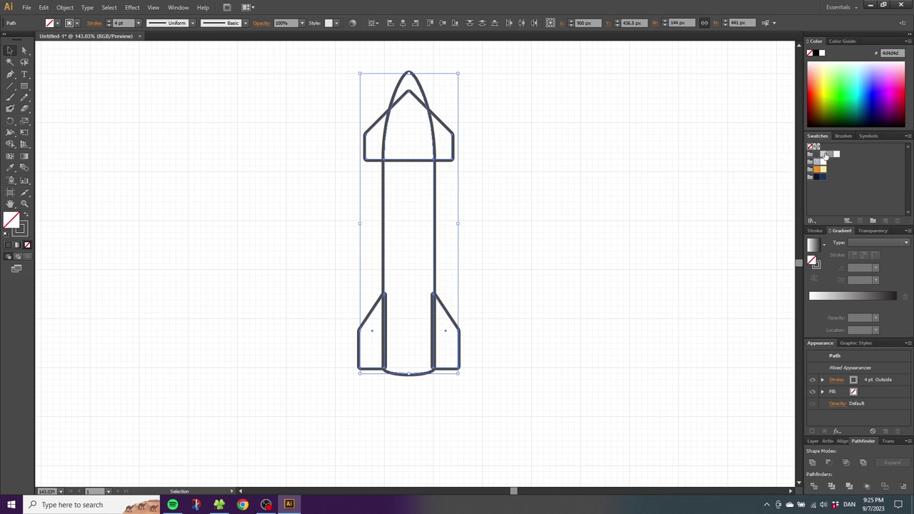
pyautogui.click(824, 154)
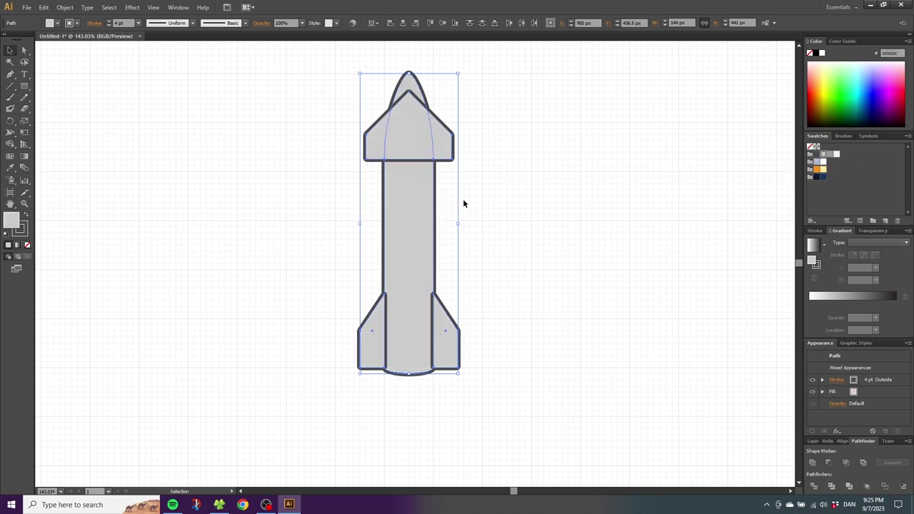
# - Bring the rocket body to the front, over the nose shape and the fins
pyautogui.click(409, 222)
pyautogui.rightClick(410, 222)
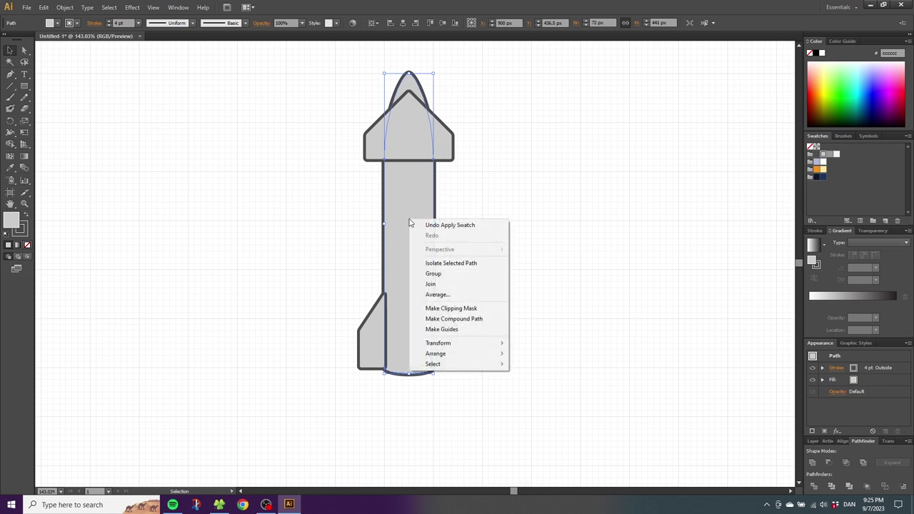
pyautogui.moveTo(457, 353)
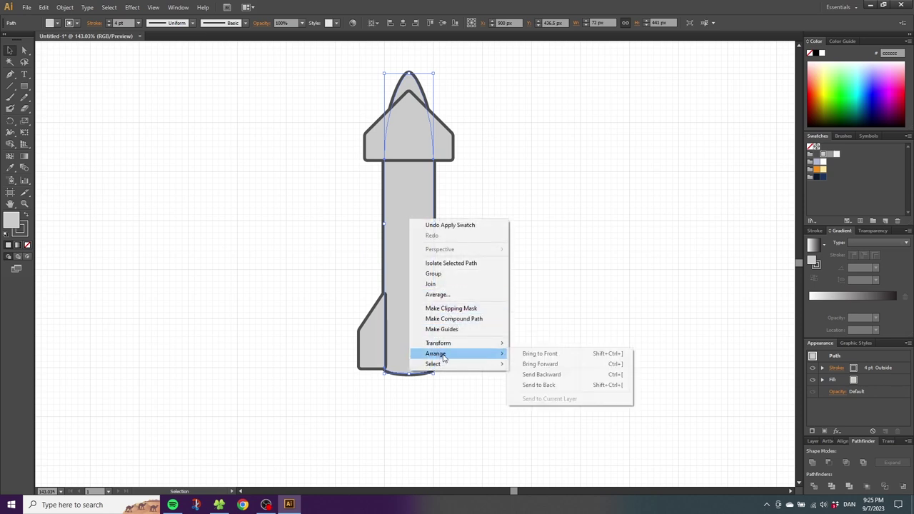
pyautogui.click(539, 354)
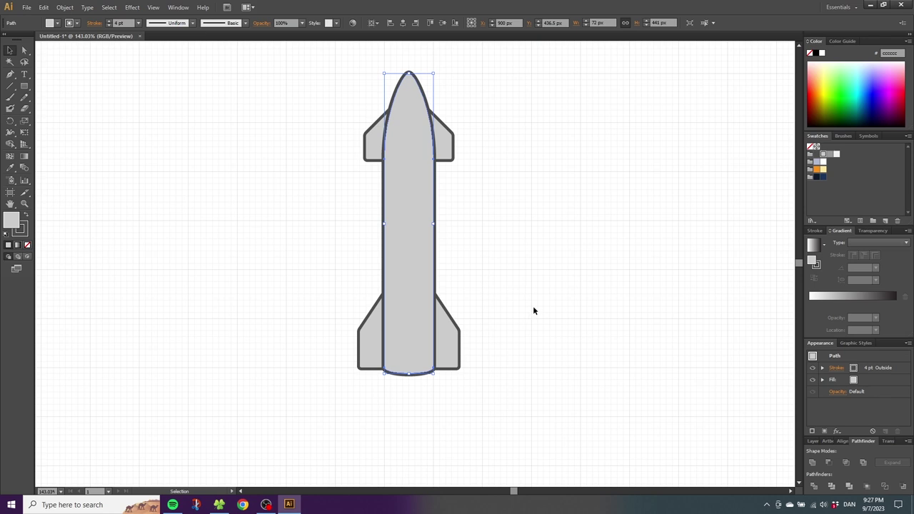
# - Draw a 72 × 216 px ellipse centred below the rocket for the flame
pyautogui.moveTo(480, 385); pyautogui.dragTo(502, 204)
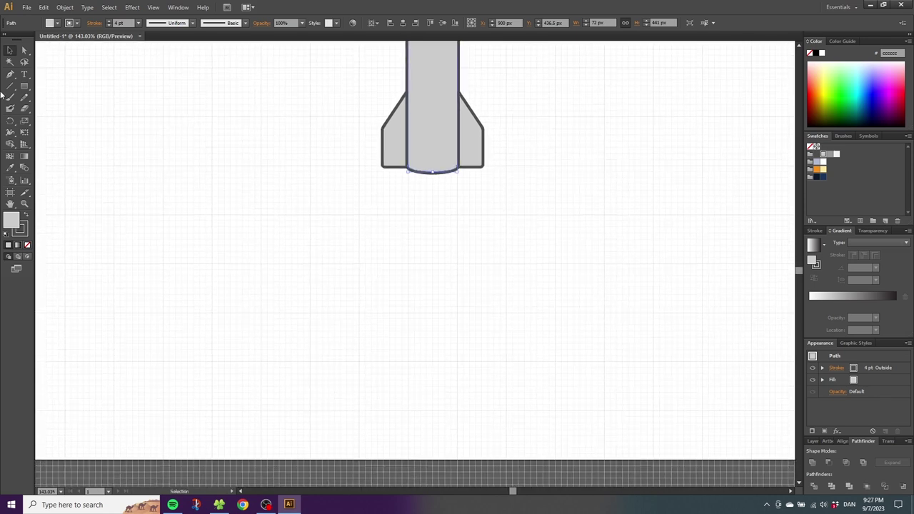
pyautogui.moveTo(24, 85); pyautogui.dragTo(51, 108)
pyautogui.moveTo(408, 215)
pyautogui.mouseDown()
pyautogui.moveTo(465, 216)
pyautogui.moveTo(457, 216)
pyautogui.moveTo(455, 255)
pyautogui.moveTo(457, 361)
pyautogui.mouseUp()
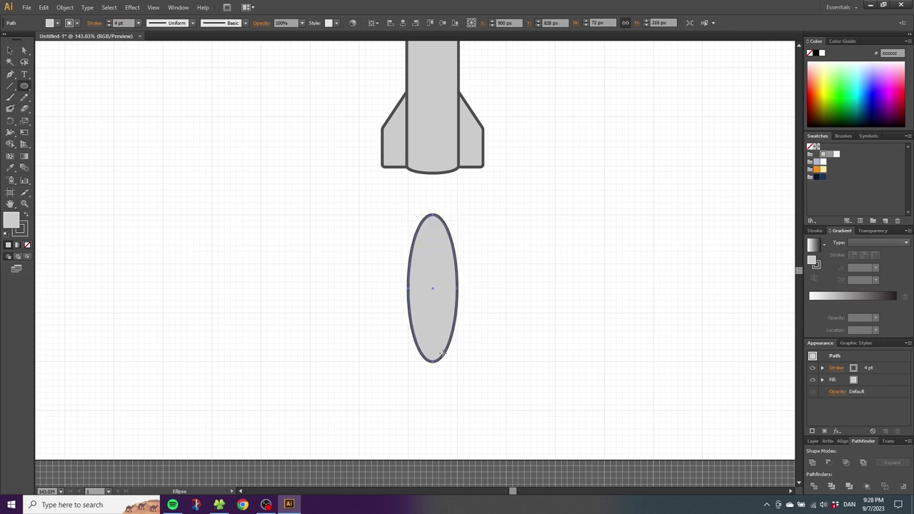
# - Raise the ellipse's side anchor points and collapse the lowest anchor's handles to give the flame a pointed lower tip
pyautogui.click(23, 50)
pyautogui.moveTo(392, 277); pyautogui.dragTo(457, 265)
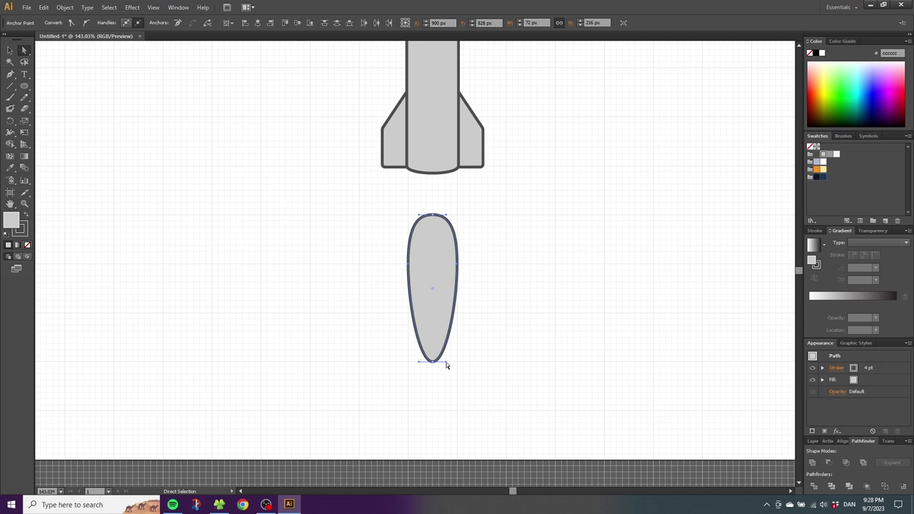
pyautogui.moveTo(445, 362); pyautogui.dragTo(432, 363)
# - Copy the flame shape and paste a duplicate in front, exactly over the original
pyautogui.click(10, 50)
pyautogui.click(429, 263)
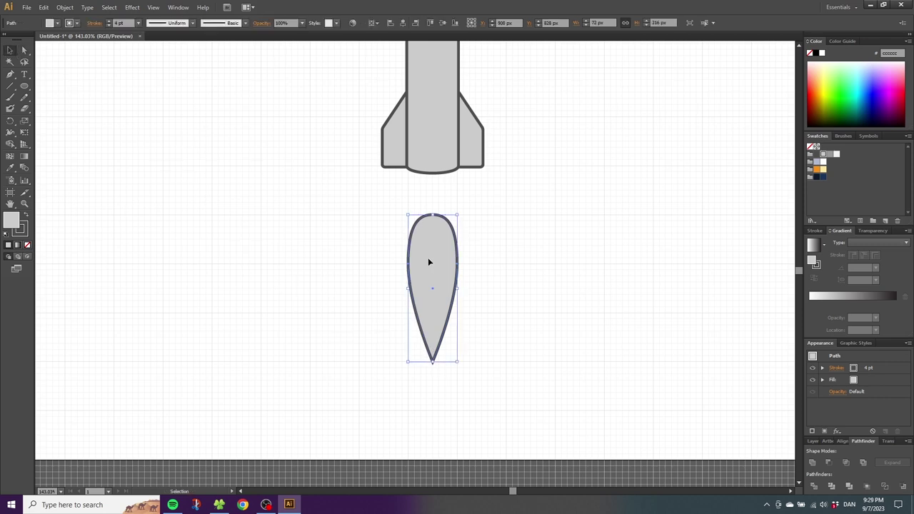
pyautogui.click(44, 7)
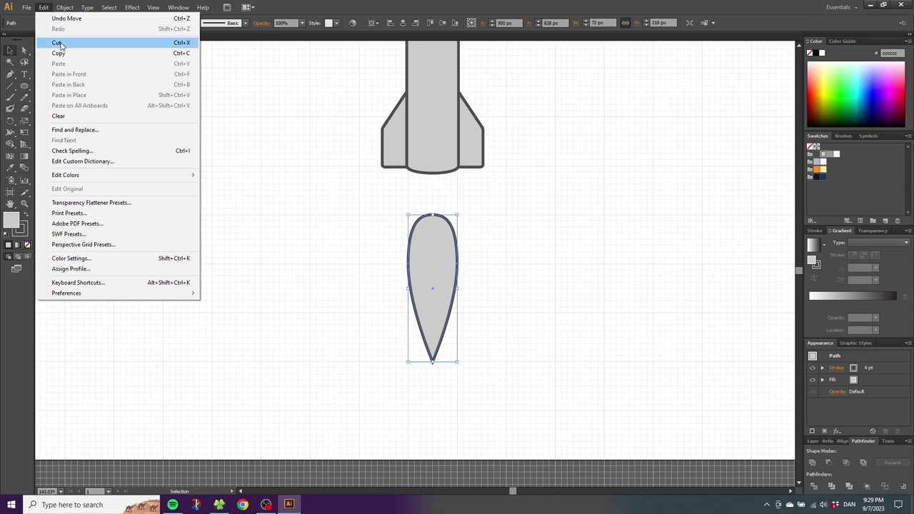
pyautogui.click(61, 54)
pyautogui.click(44, 7)
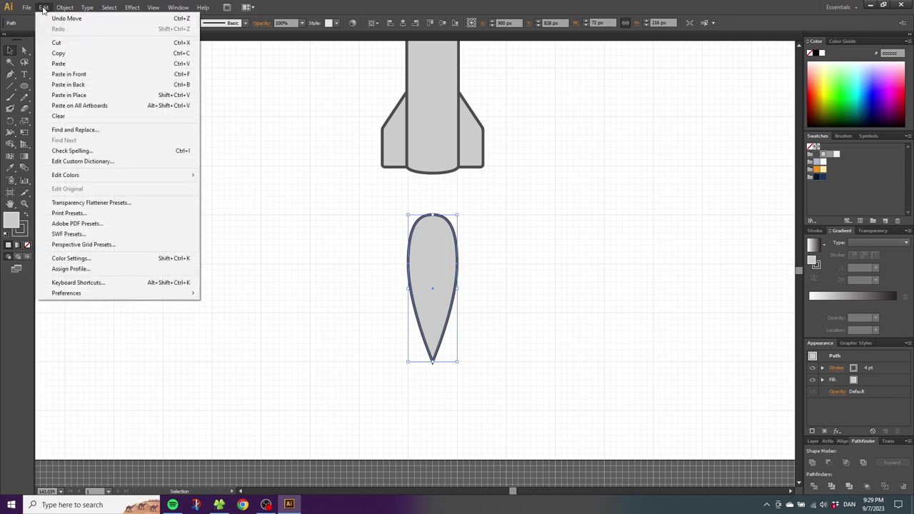
pyautogui.click(78, 75)
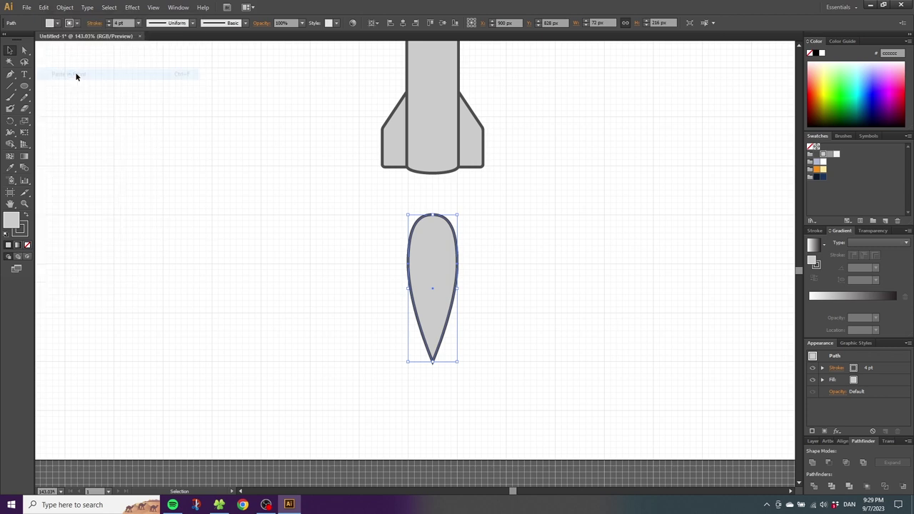
pyautogui.moveTo(429, 247); pyautogui.dragTo(542, 246)
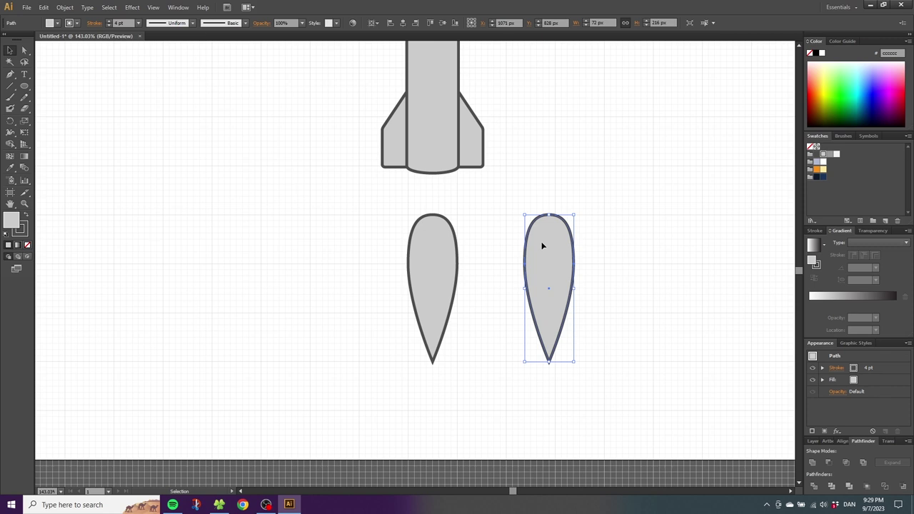
pyautogui.hotkey('ctrl', 'z')
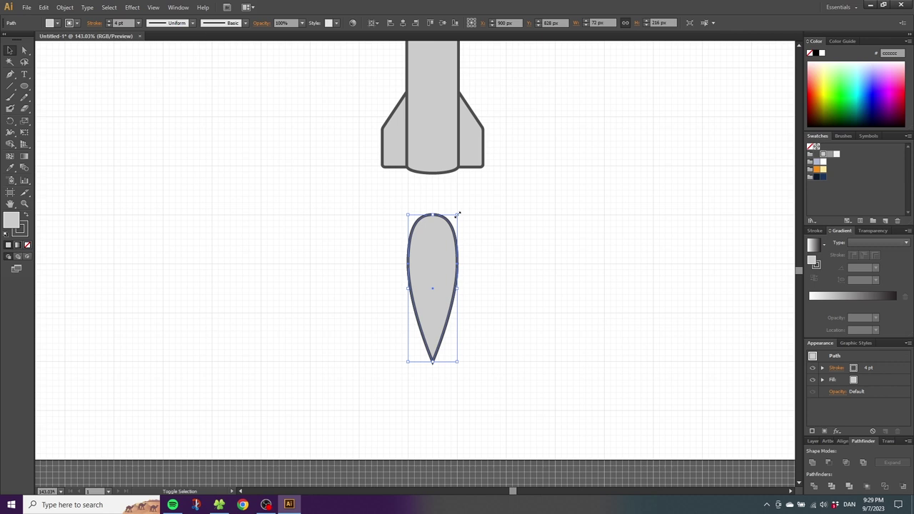
# - Scale the front flame copy about its centre to 36 × 108 px and move it up 9 px
pyautogui.moveTo(458, 213); pyautogui.dragTo(445, 240)
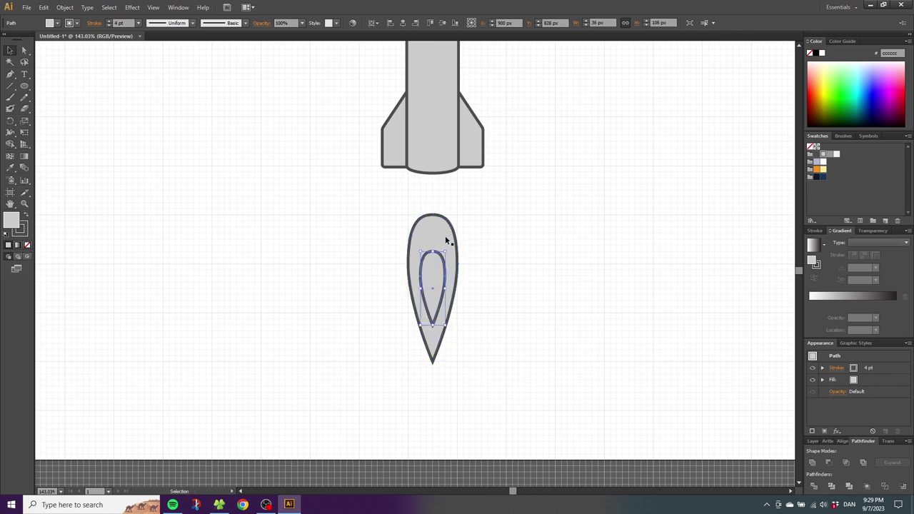
pyautogui.press('Up')
pyautogui.press('Up')
pyautogui.press('Up')
pyautogui.press('Up')
pyautogui.press('Up')
pyautogui.press('Up')
pyautogui.press('Up')
pyautogui.press('Up')
pyautogui.press('Up')
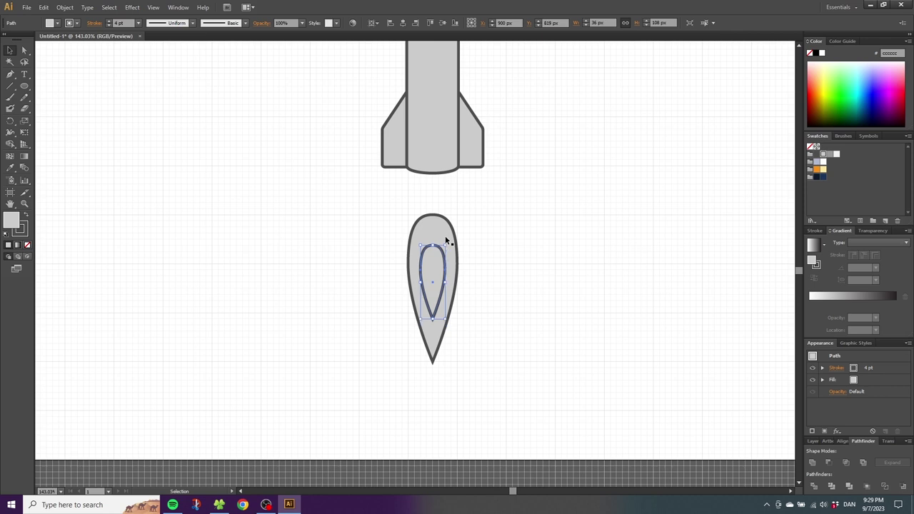
# - Remove the stroke from both flame shapes
pyautogui.moveTo(493, 228); pyautogui.dragTo(373, 311)
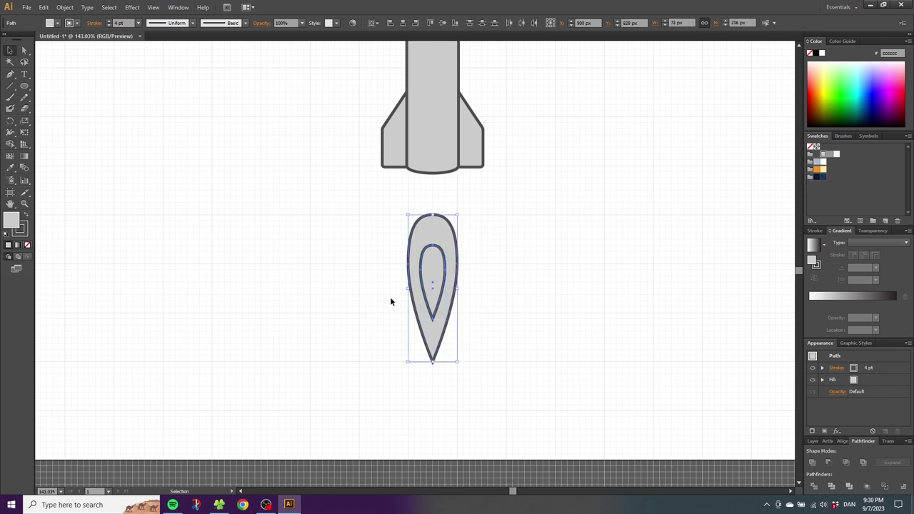
pyautogui.click(25, 232)
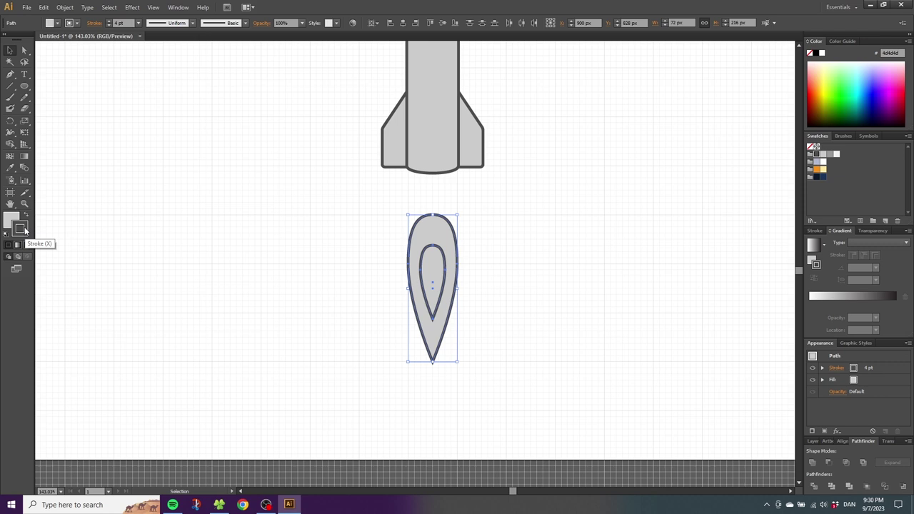
pyautogui.click(28, 245)
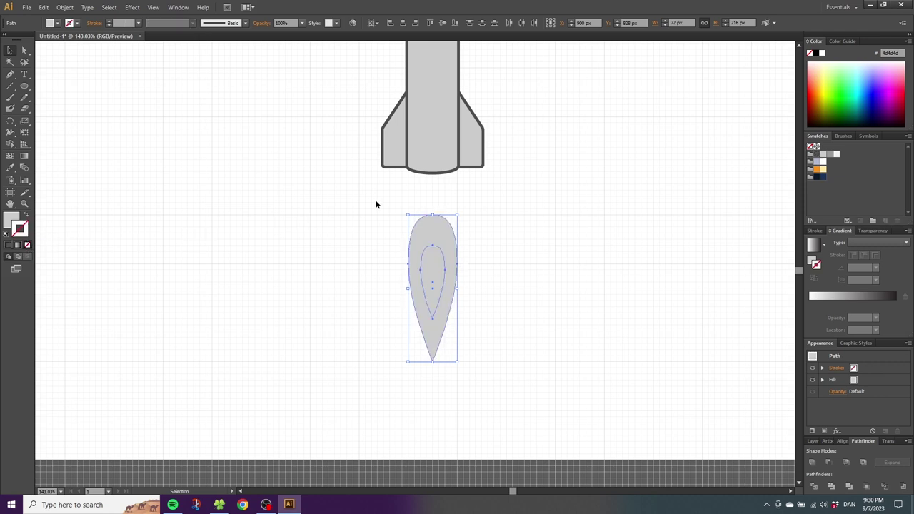
# - Fill the outer flame shape with orange #f7931e
pyautogui.click(457, 227)
pyautogui.click(12, 221)
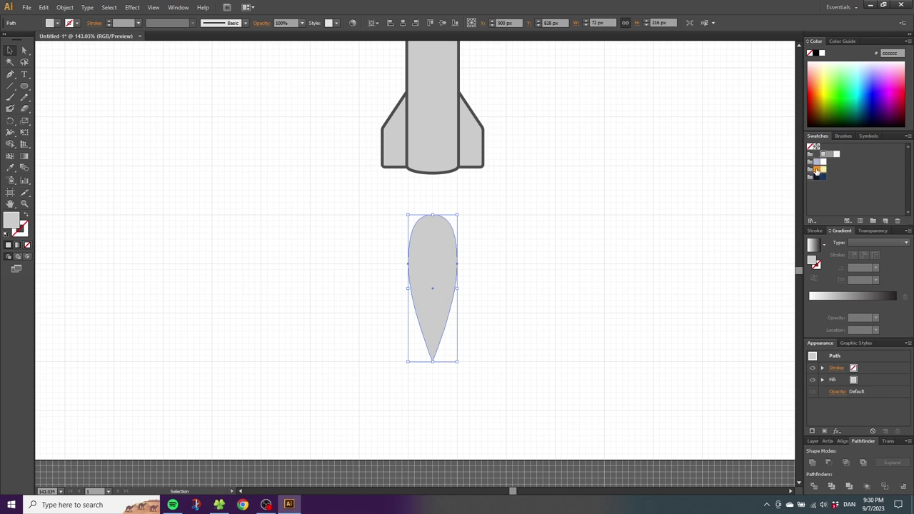
pyautogui.click(816, 170)
# - Fill the inner flame shape with the pale yellow swatch
pyautogui.click(433, 265)
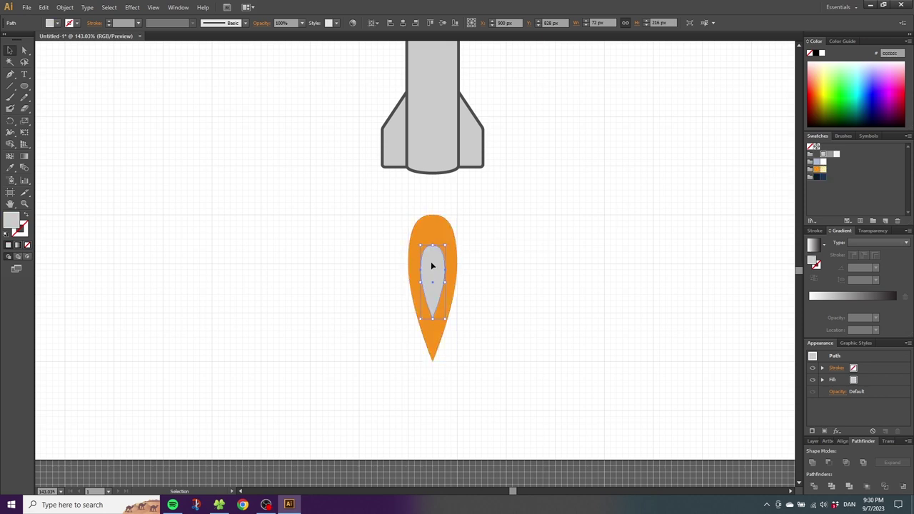
pyautogui.click(822, 170)
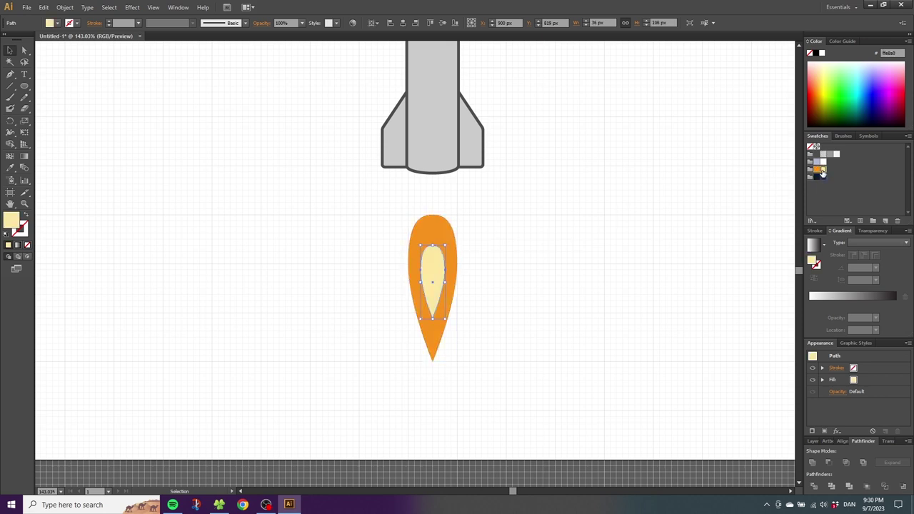
# - Move both flame shapes up to overlap the rocket's base and send them to the back, behind the body
pyautogui.moveTo(486, 224); pyautogui.dragTo(432, 212)
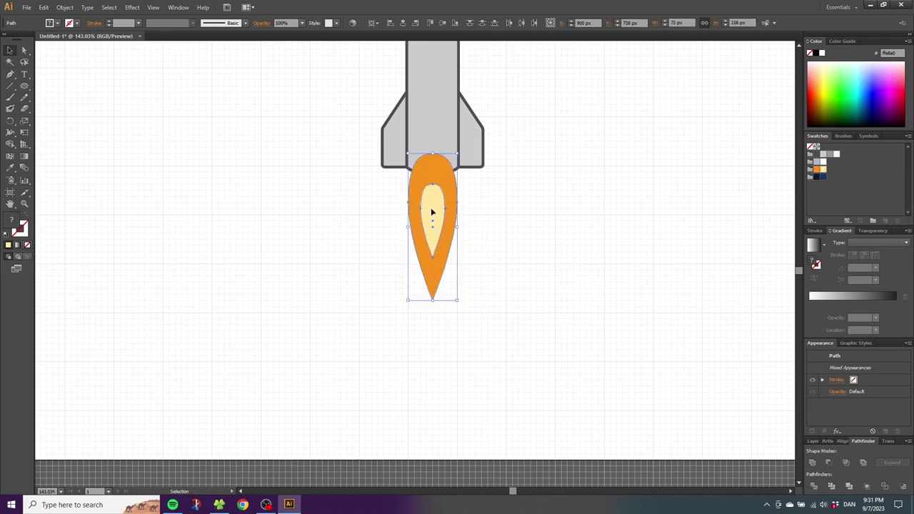
pyautogui.rightClick(431, 211)
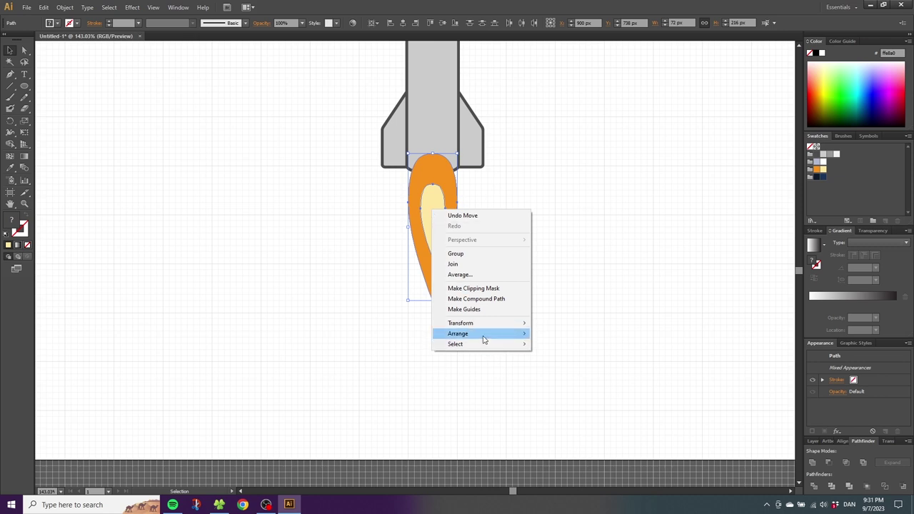
pyautogui.moveTo(488, 338)
pyautogui.click(571, 366)
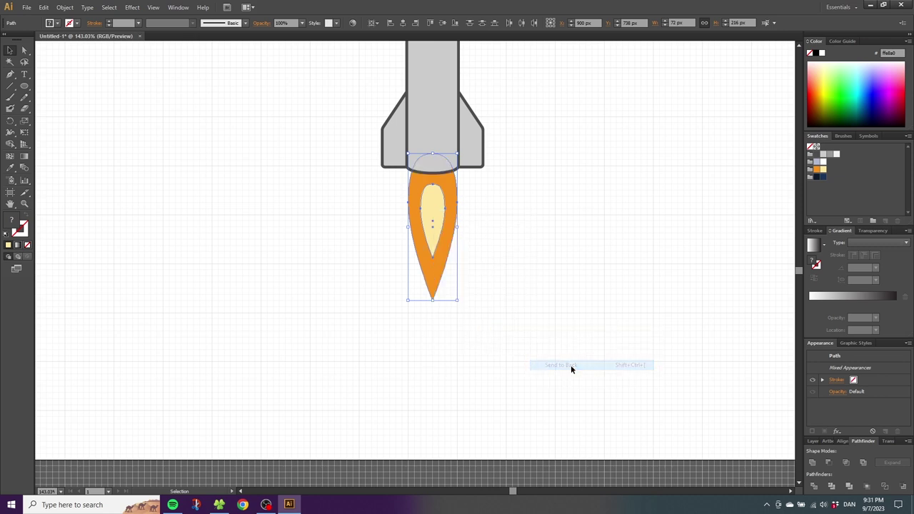
# - Nudge the flame further up until the inner flame's rounded tip tucks behind the rocket's base, then deselect it
pyautogui.press('Up')
pyautogui.press('Up')
pyautogui.press('Up')
pyautogui.press('Up')
pyautogui.press('Up')
pyautogui.press('Up')
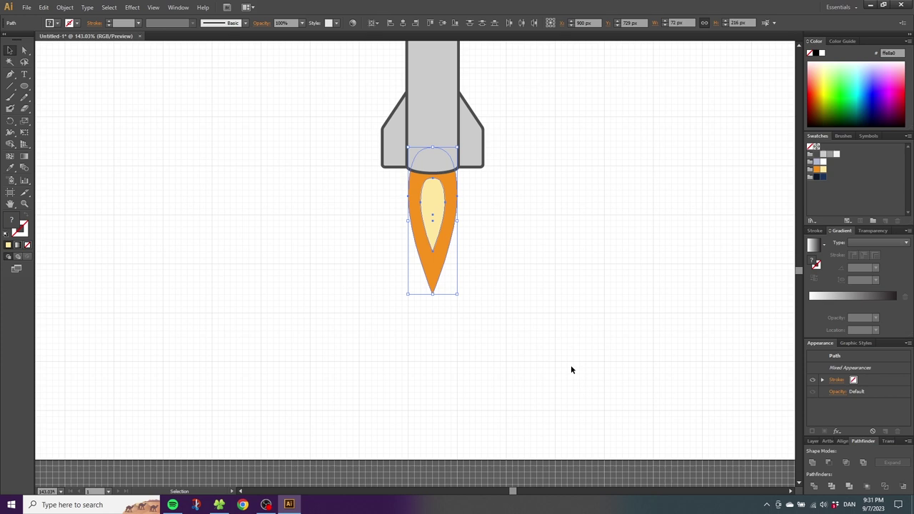
pyautogui.press('Up')
pyautogui.press('Up')
pyautogui.press('Up')
pyautogui.press('Up')
pyautogui.press('Up')
pyautogui.press('Up')
pyautogui.click(563, 355)
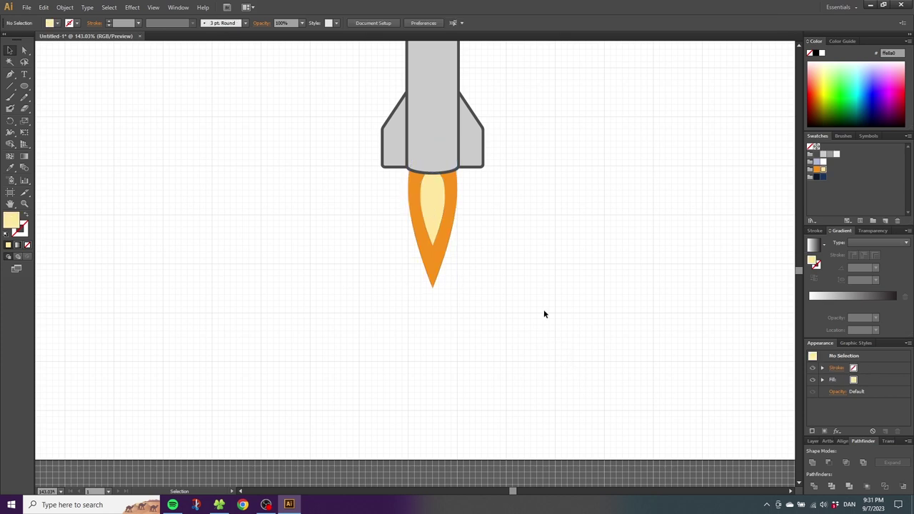
# - Turn off Snap to Grid
pyautogui.moveTo(465, 110); pyautogui.dragTo(475, 332)
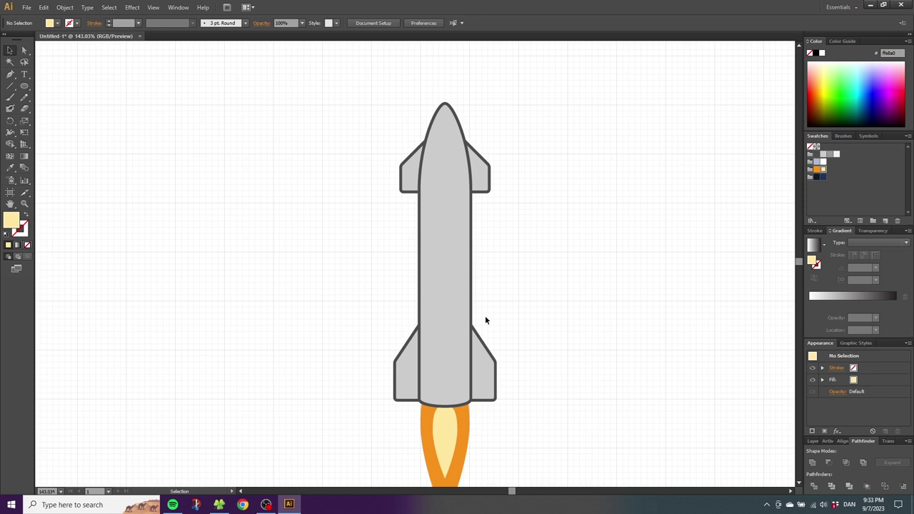
pyautogui.click(153, 7)
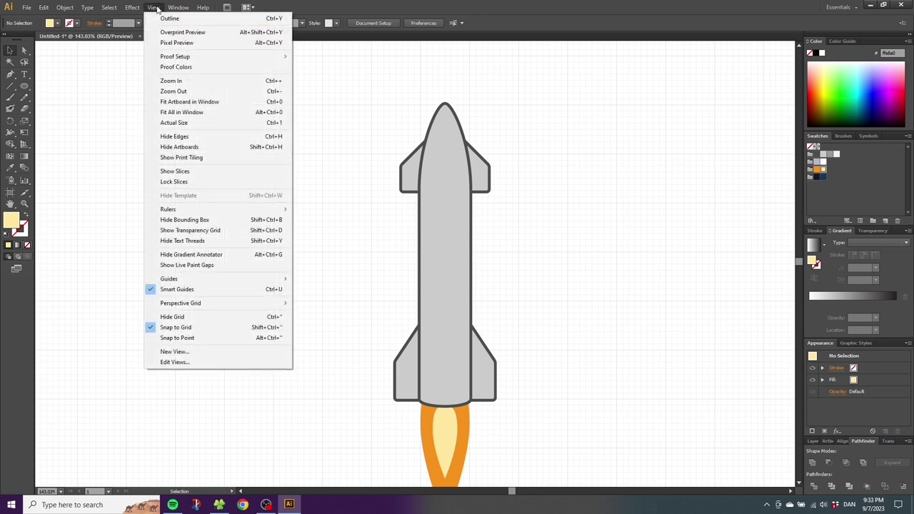
pyautogui.click(178, 328)
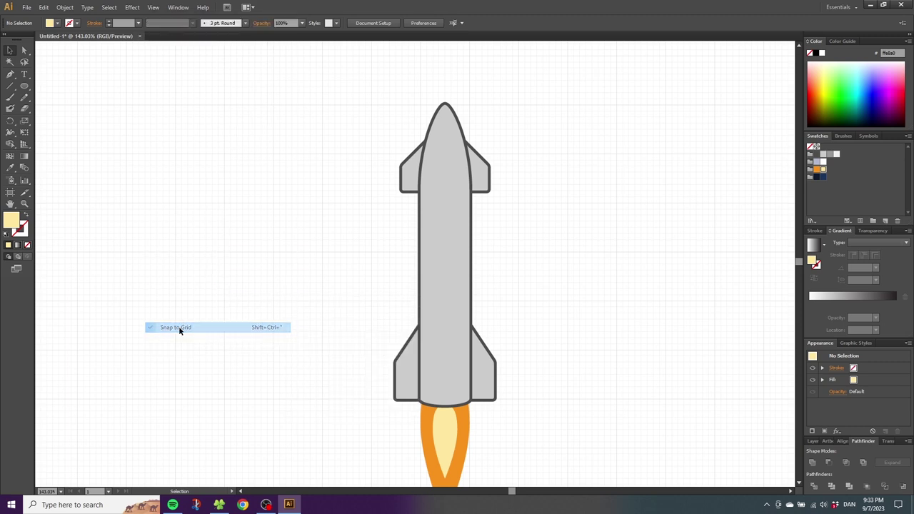
# - Copy the rocket body and paste two duplicates in front, exactly over the original
pyautogui.click(444, 215)
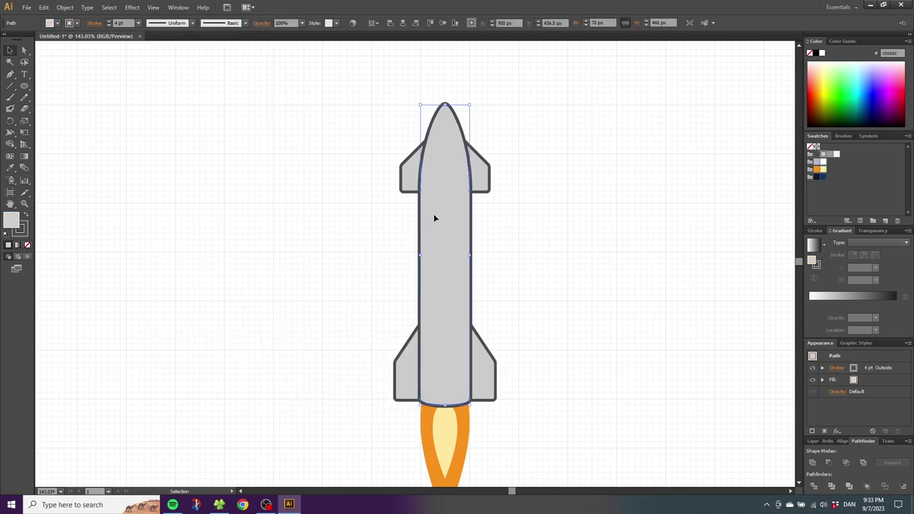
pyautogui.click(43, 7)
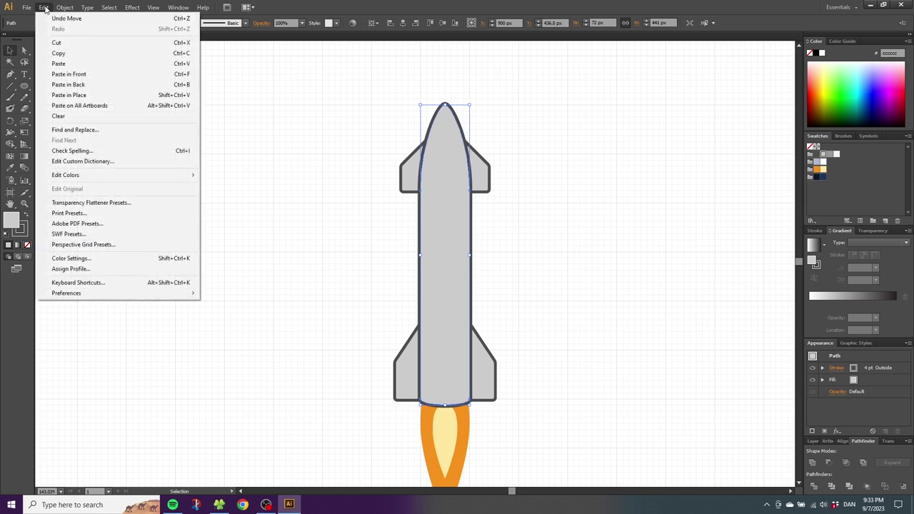
pyautogui.click(58, 53)
pyautogui.click(43, 7)
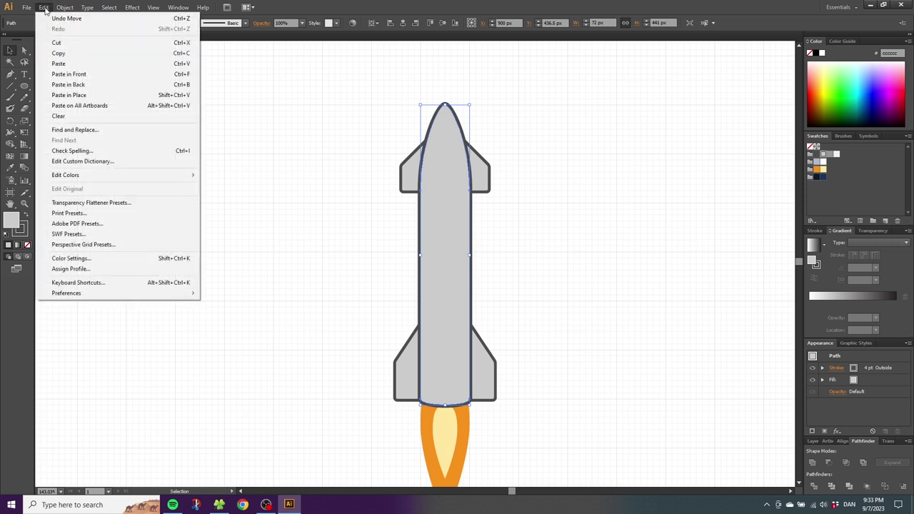
pyautogui.click(63, 74)
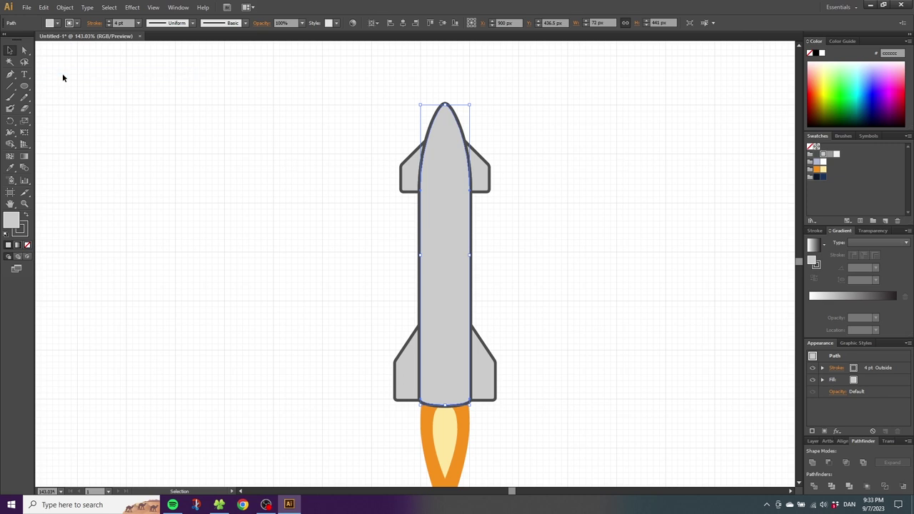
pyautogui.click(44, 7)
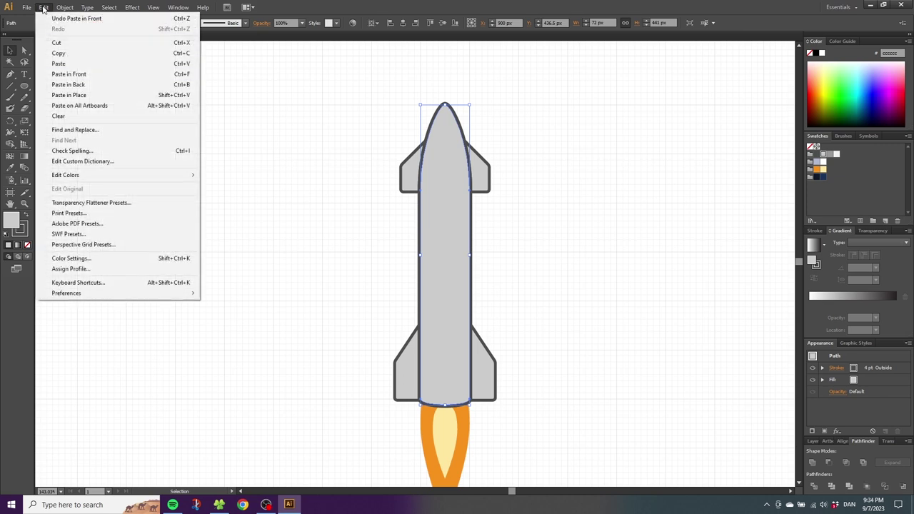
pyautogui.click(64, 74)
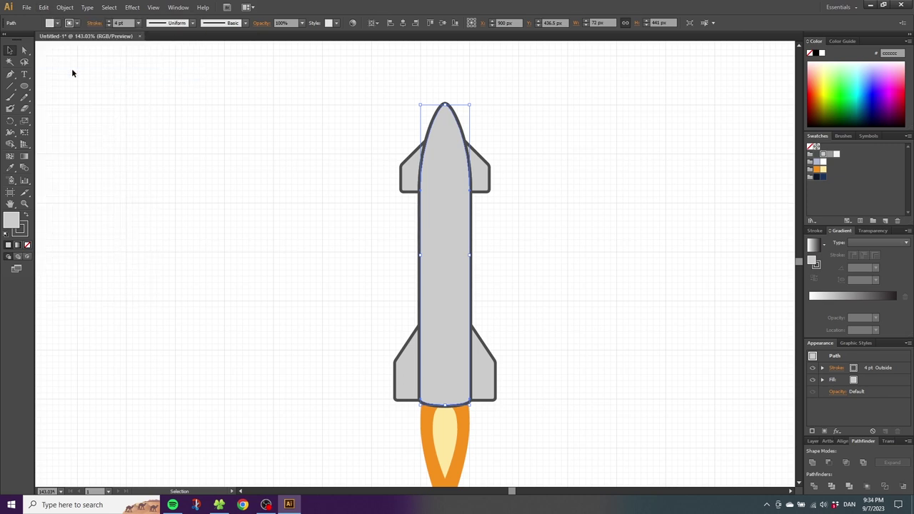
pyautogui.moveTo(459, 230); pyautogui.dragTo(604, 203)
pyautogui.moveTo(447, 212); pyautogui.dragTo(311, 170)
pyautogui.hotkey('ctrl', 'z')
pyautogui.hotkey('ctrl', 'z')
# - Move the front body copy 13 px to the left, to X 887 px
pyautogui.press('shift')
pyautogui.hotkey('alt', 'shift', 'Left')
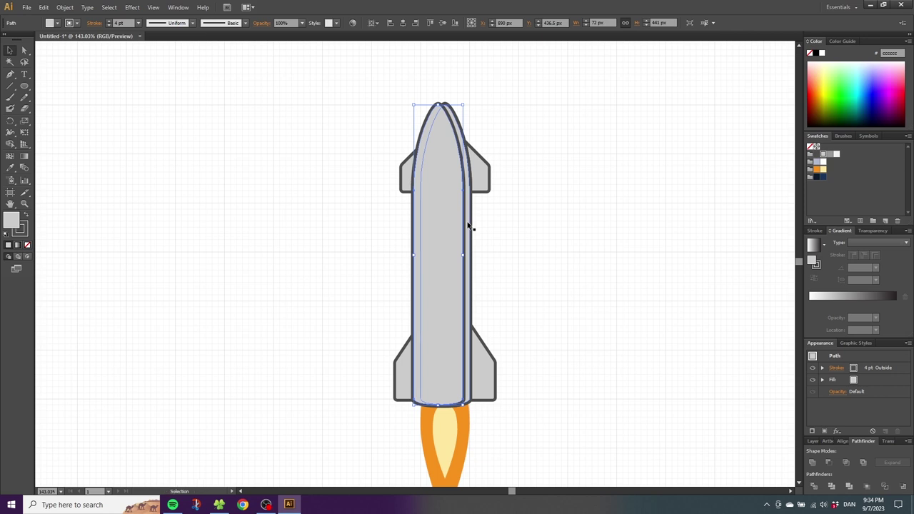
pyautogui.press('Left')
pyautogui.press('Left')
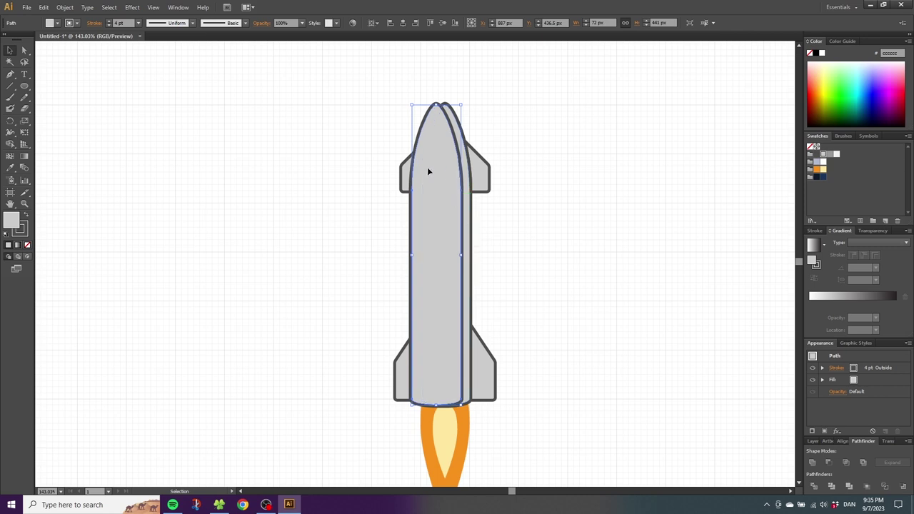
# - Subtract the second body copy from the shifted one with Shape Builder, keeping only the narrow sliver along the body's left edge
pyautogui.keyDown('shift'); pyautogui.click(464, 162); pyautogui.keyUp('shift')
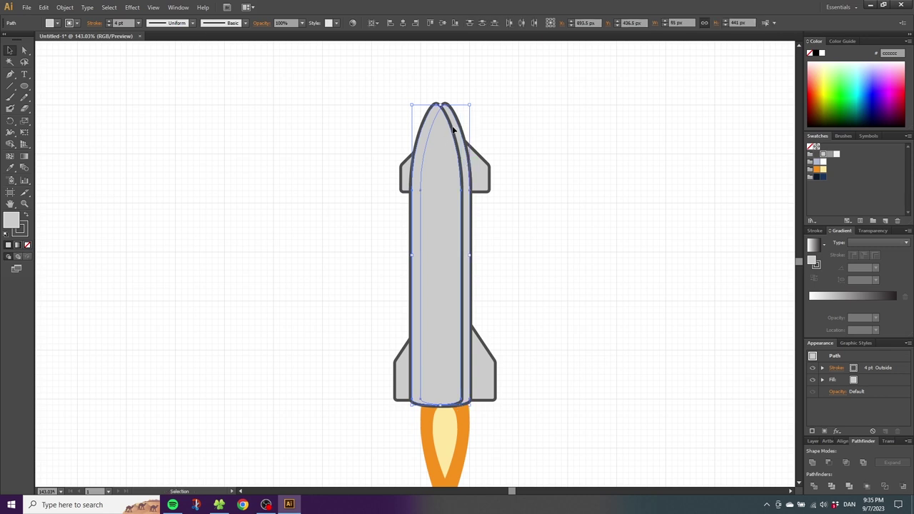
pyautogui.click(11, 146)
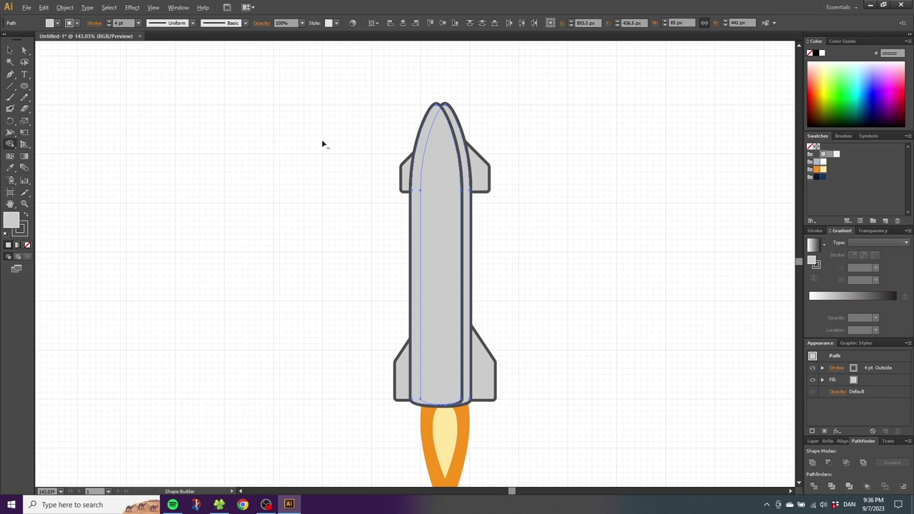
pyautogui.moveTo(475, 115); pyautogui.dragTo(450, 146)
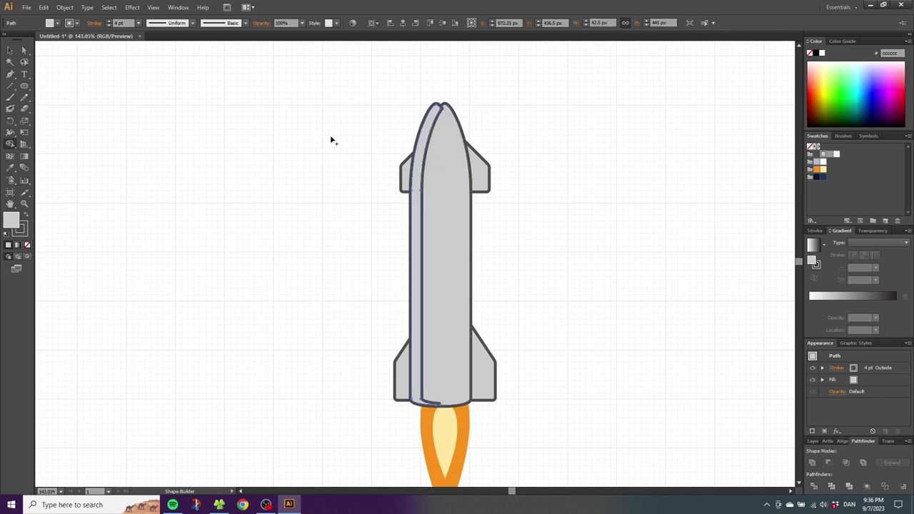
# - Remove the stroke from the narrow sliver beside the body
pyautogui.click(10, 50)
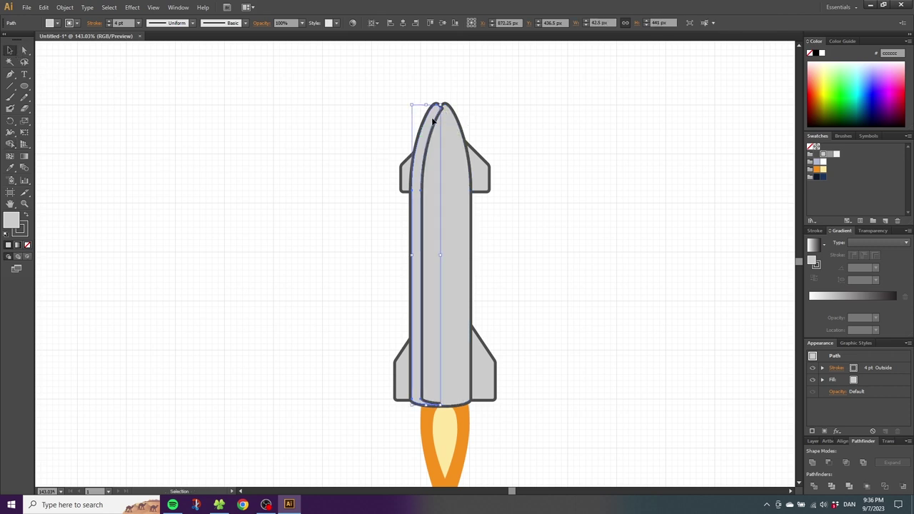
pyautogui.click(24, 228)
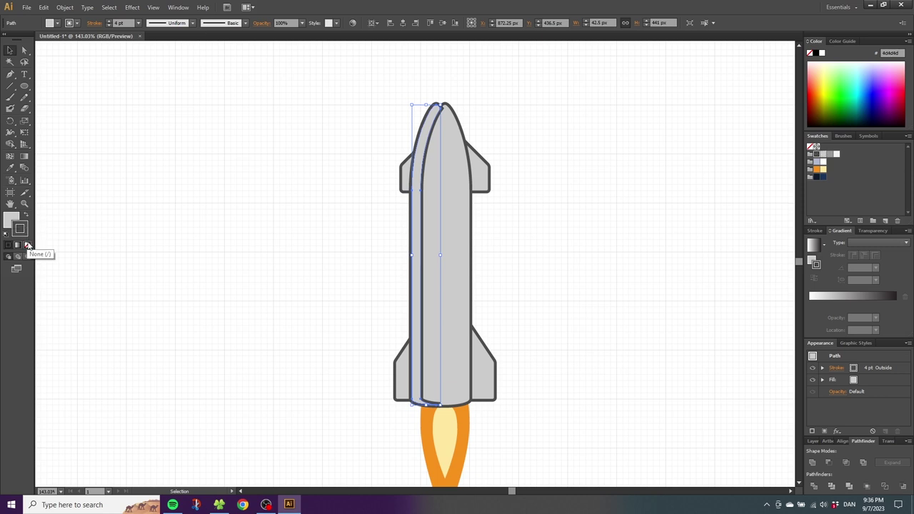
pyautogui.click(27, 245)
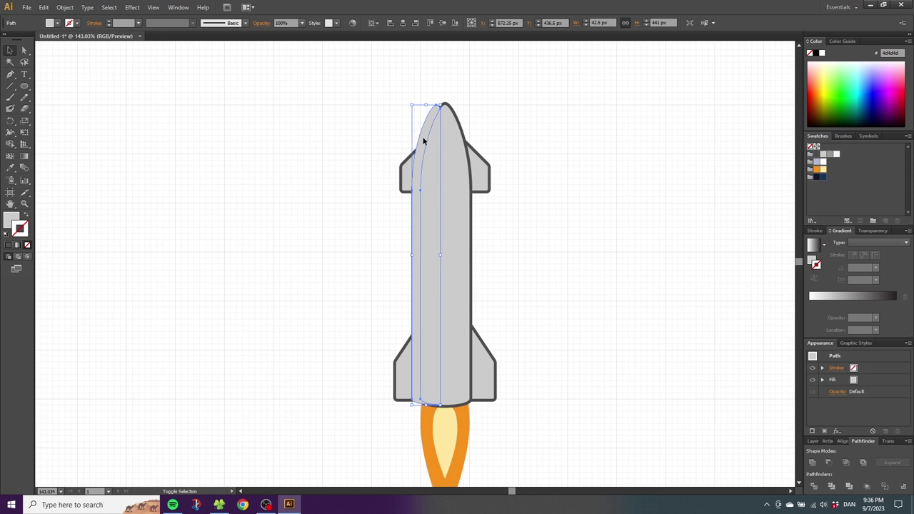
# - Trim away the sliver parts outside the upper and lower left fins with Shape Builder, leaving shadow strips only on the fins
pyautogui.keyDown('shift'); pyautogui.click(406, 169); pyautogui.keyUp('shift')
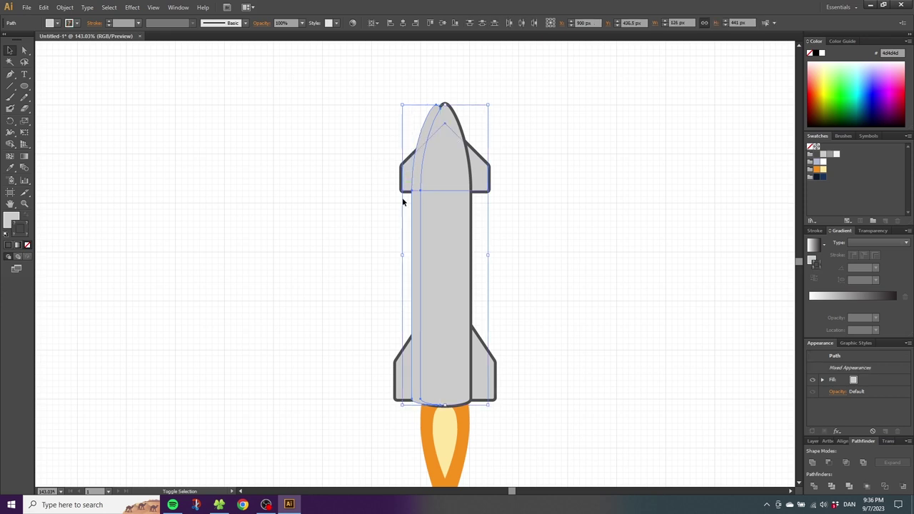
pyautogui.keyDown('shift'); pyautogui.click(402, 362); pyautogui.keyUp('shift')
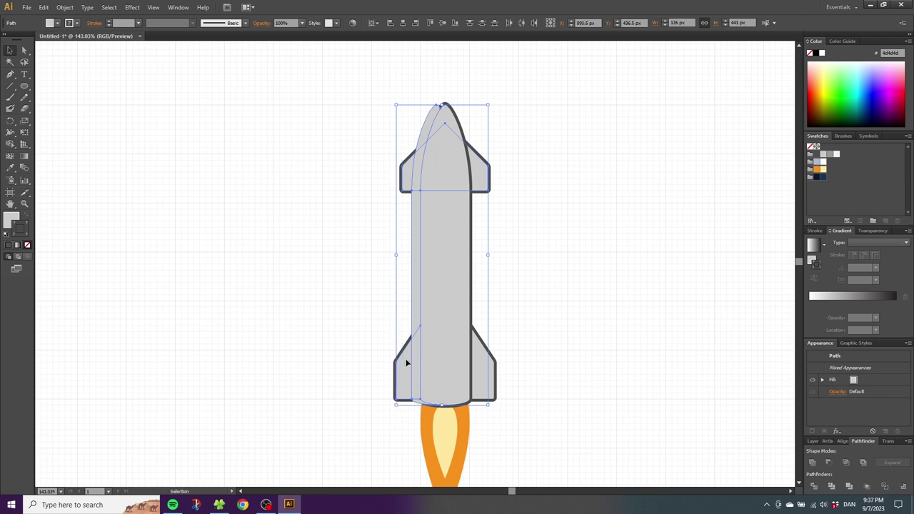
pyautogui.click(11, 144)
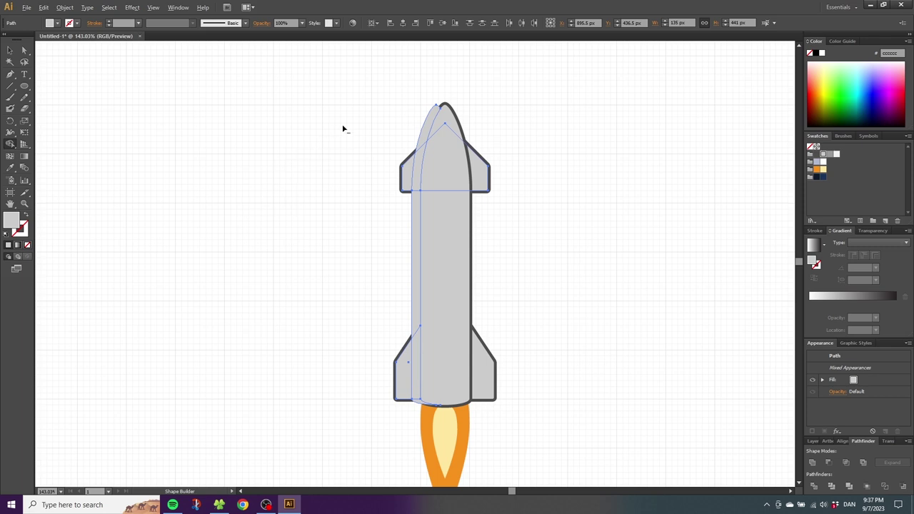
pyautogui.moveTo(391, 115); pyautogui.dragTo(433, 117)
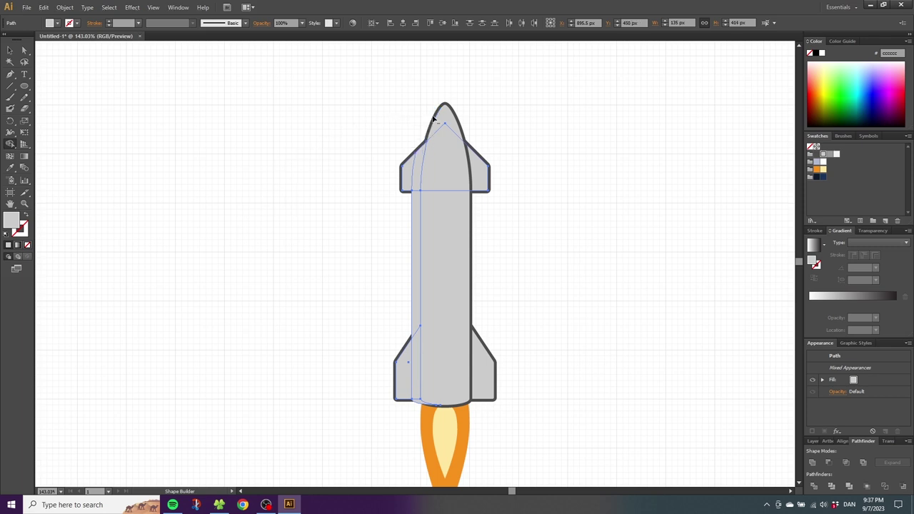
pyautogui.moveTo(370, 250); pyautogui.dragTo(428, 246)
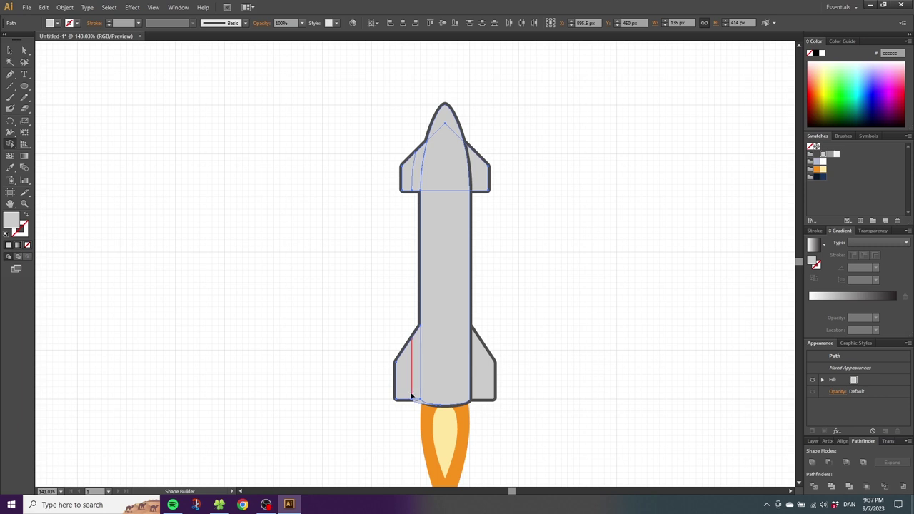
pyautogui.moveTo(417, 409); pyautogui.dragTo(433, 404)
pyautogui.click(11, 50)
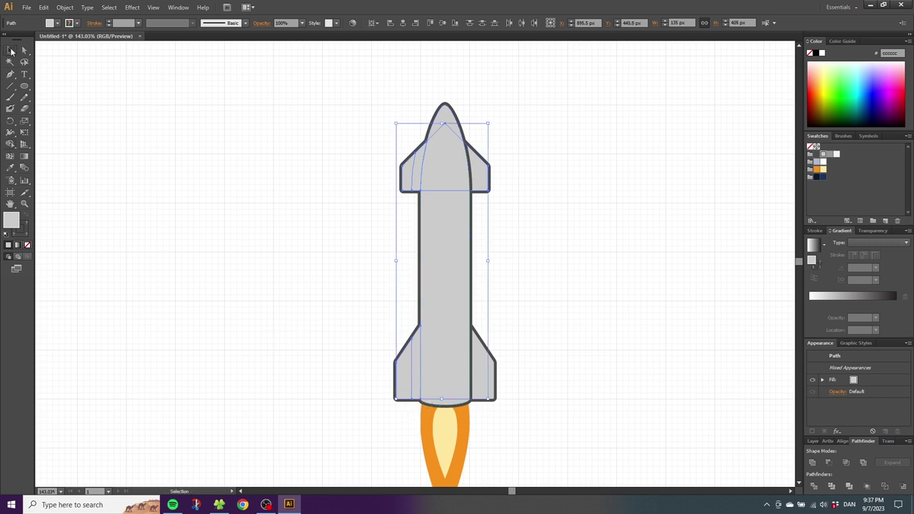
pyautogui.hotkey('ctrl', 'shift', 'a')
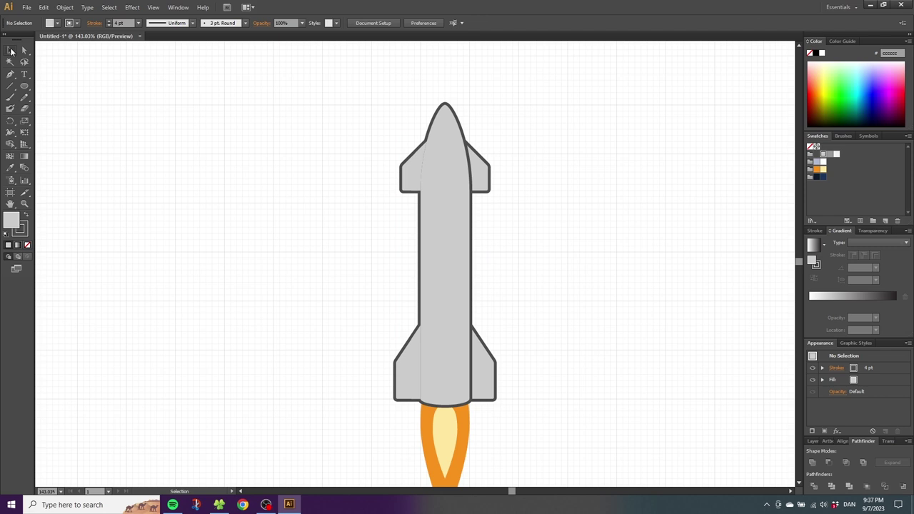
# - Fill the shadow strips on the upper and lower left fins with darker grey #999999
pyautogui.click(420, 160)
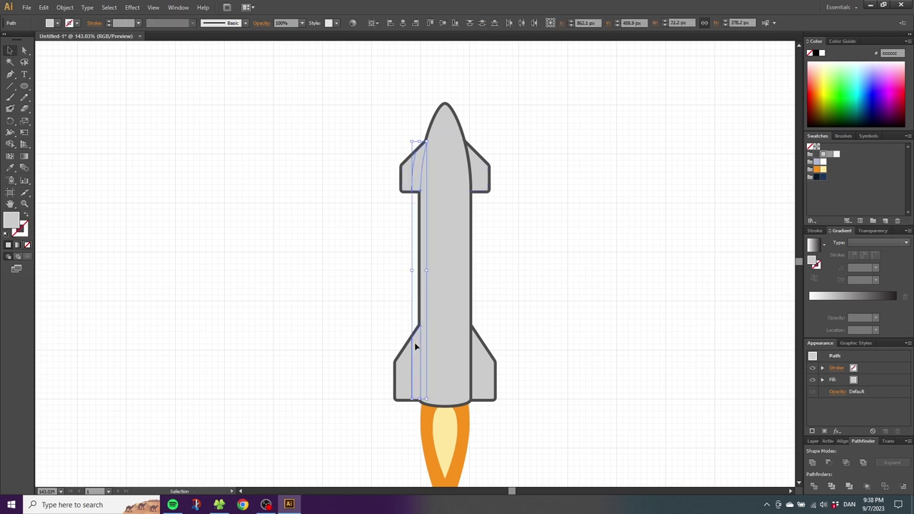
pyautogui.click(830, 155)
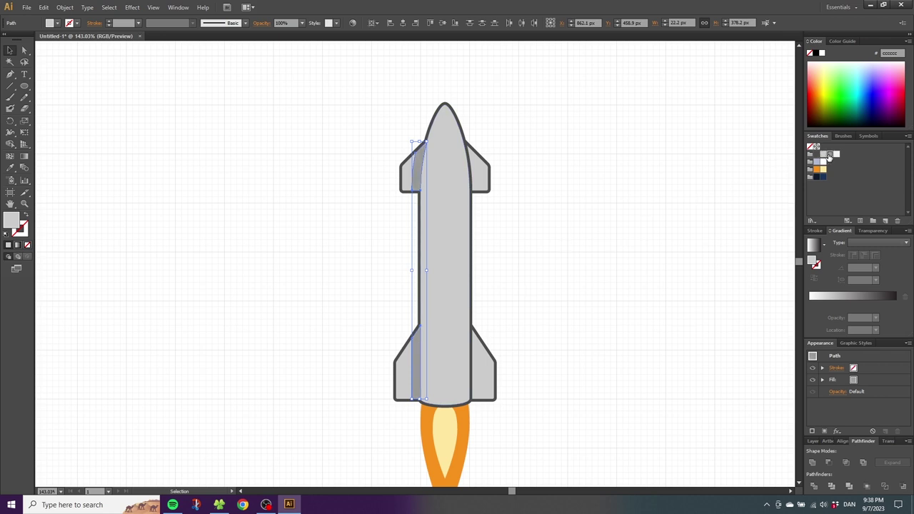
pyautogui.click(517, 161)
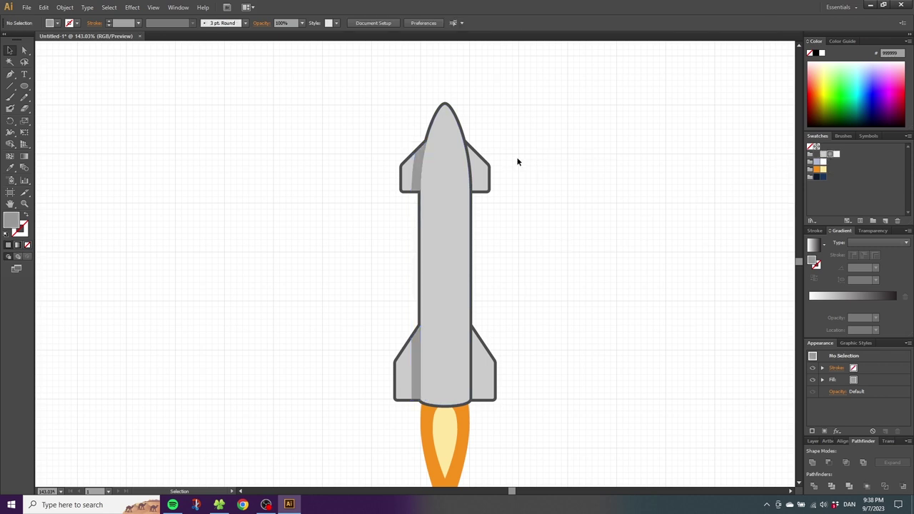
# - Bring the rocket body in front of all the other parts
pyautogui.click(446, 160)
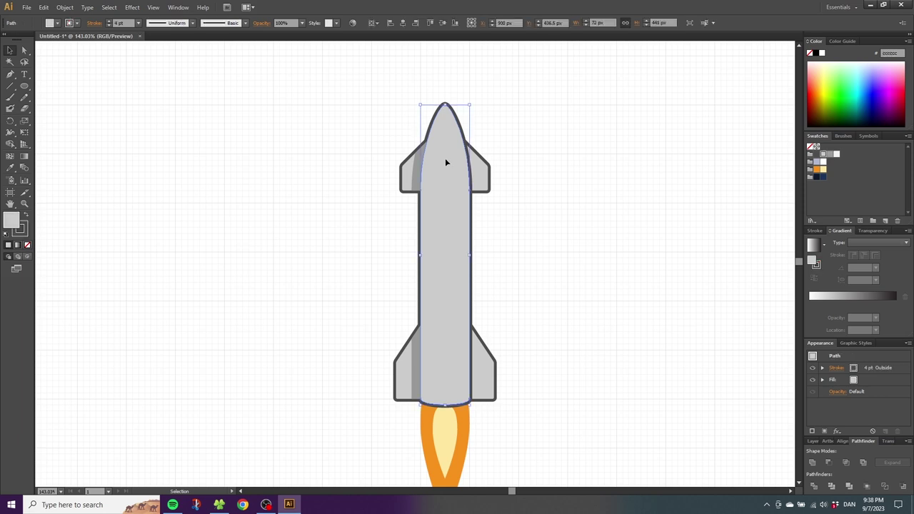
pyautogui.rightClick(445, 163)
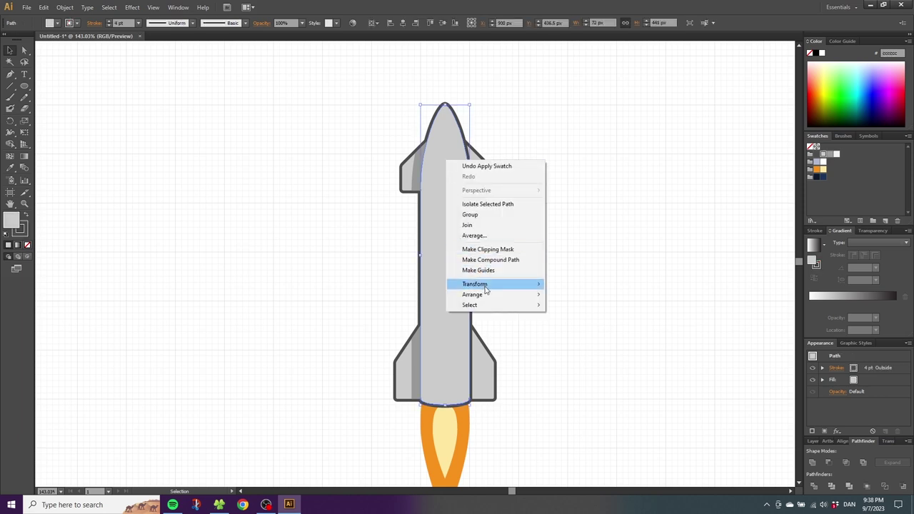
pyautogui.moveTo(490, 295)
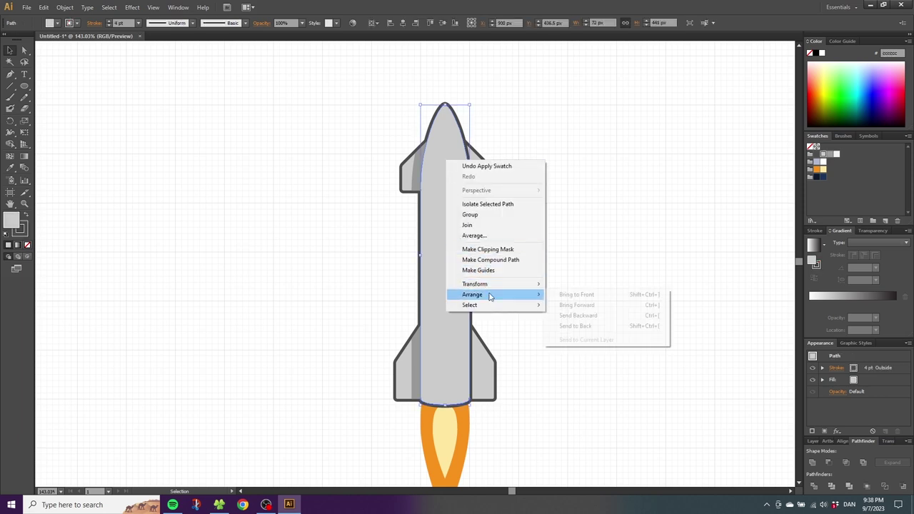
pyautogui.click(576, 295)
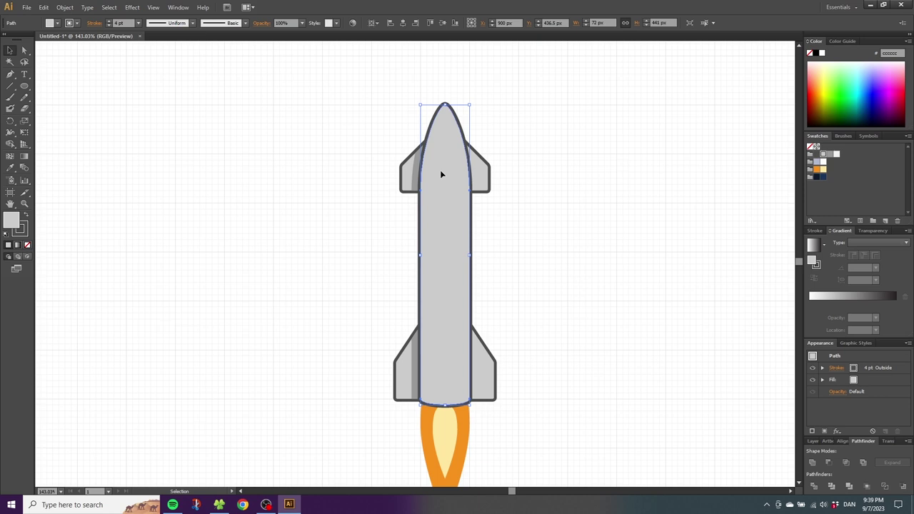
# - Copy the rocket body and paste two copies in front of it in the same place
pyautogui.click(44, 8)
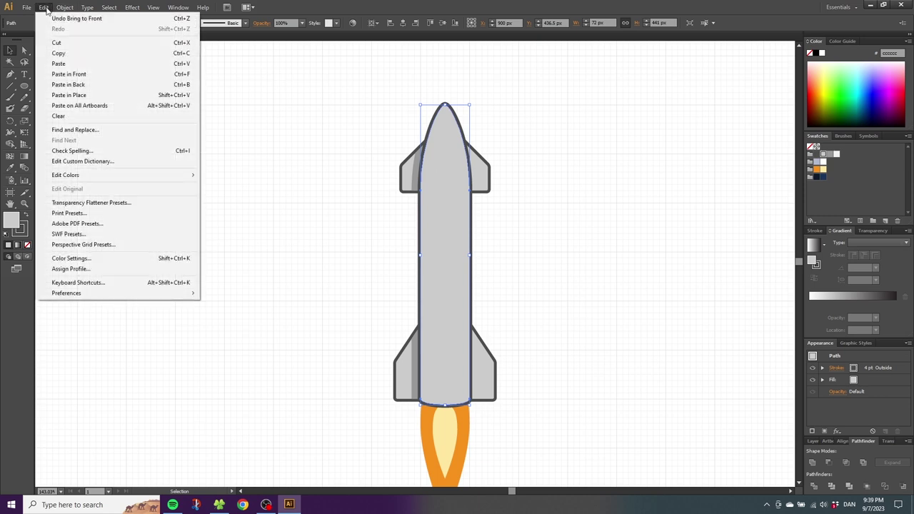
pyautogui.click(59, 55)
pyautogui.click(44, 8)
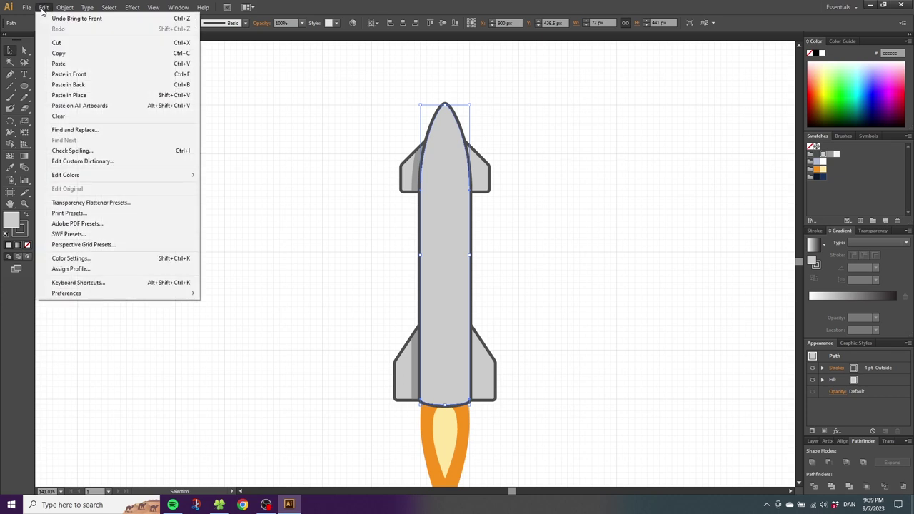
pyautogui.click(60, 75)
pyautogui.click(44, 8)
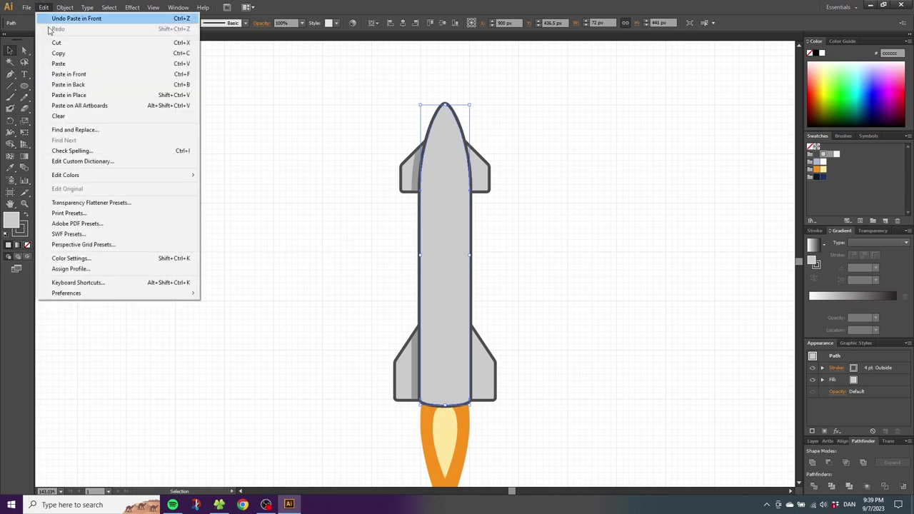
pyautogui.click(65, 75)
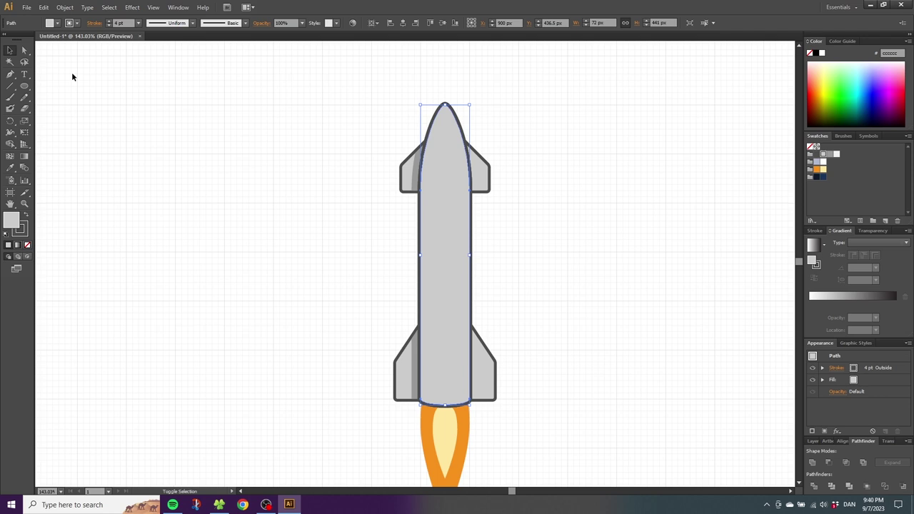
# - Shift the topmost body copy 13 px to the left
pyautogui.hotkey('shift', 'Left')
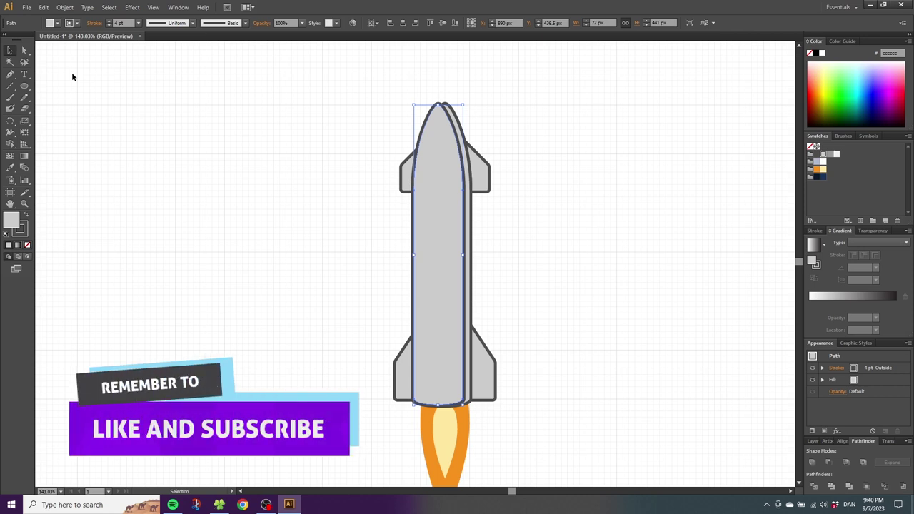
pyautogui.press('Left')
pyautogui.press('Left')
pyautogui.press('Left')
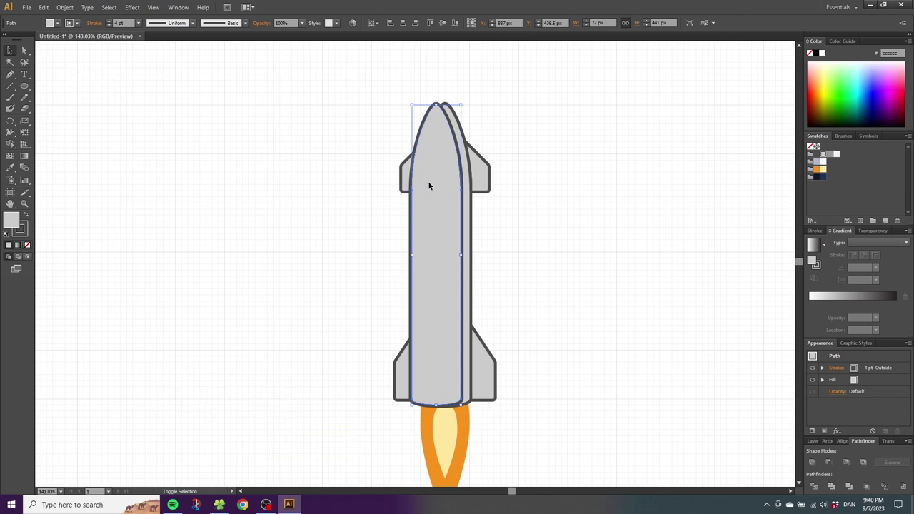
# - Subtract the shifted body copy from the other copy with Shape Builder, keeping only the strip along the body's right edge
pyautogui.keyDown('shift'); pyautogui.click(450, 115); pyautogui.keyUp('shift')
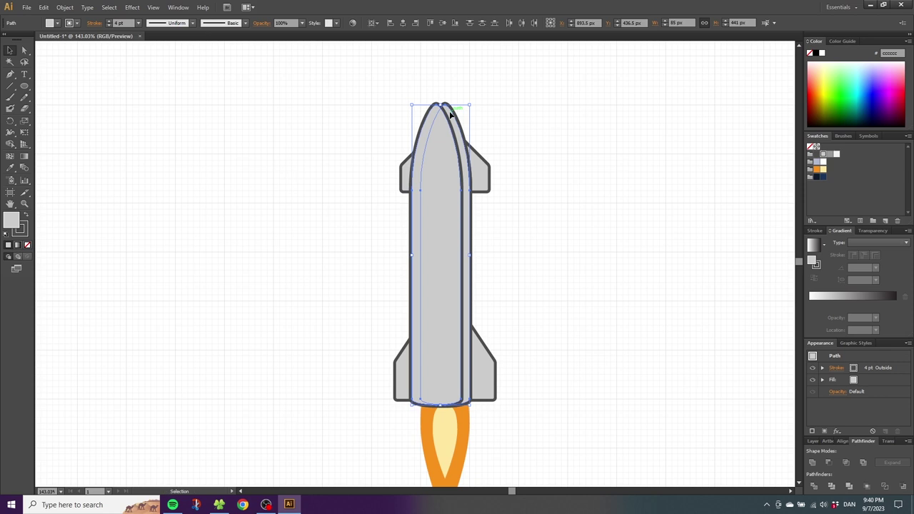
pyautogui.click(11, 146)
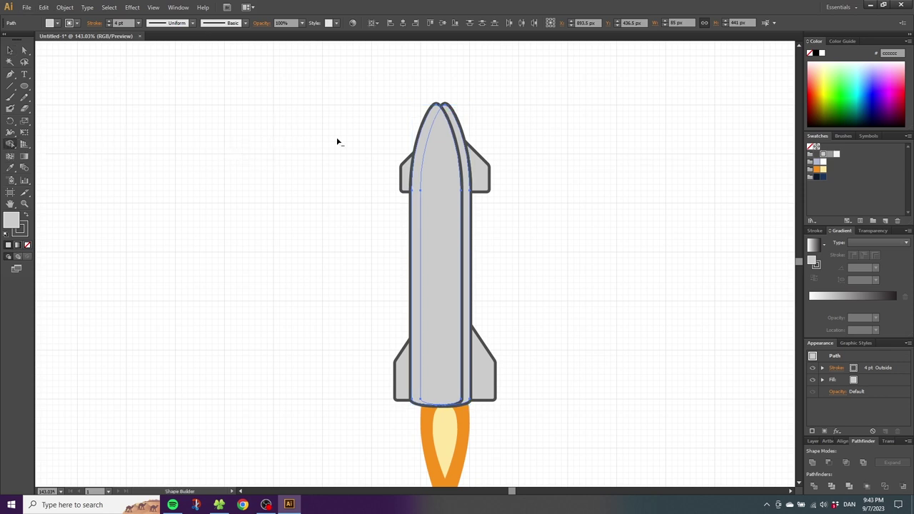
pyautogui.moveTo(373, 137); pyautogui.dragTo(435, 146)
# - Remove the stroke from the strip on the body's right side and fill it with light grey #F2F2F2 as a highlight
pyautogui.click(11, 51)
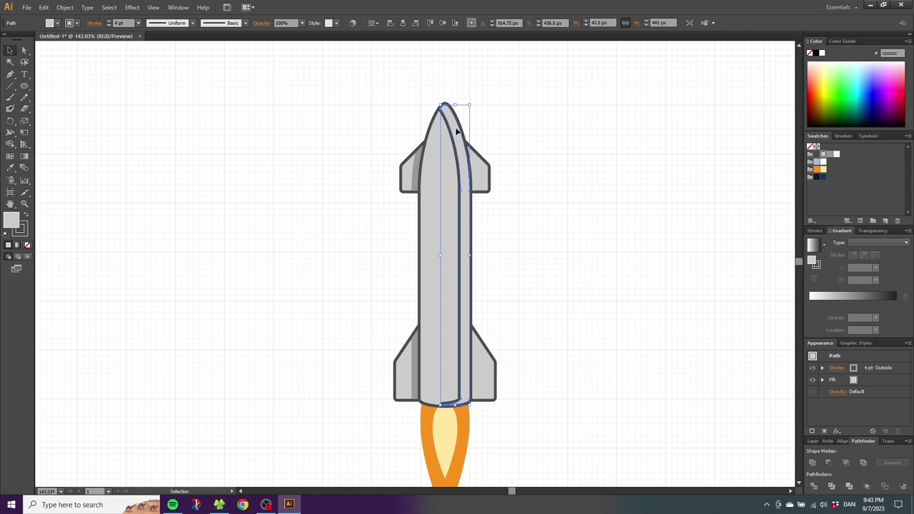
pyautogui.click(24, 225)
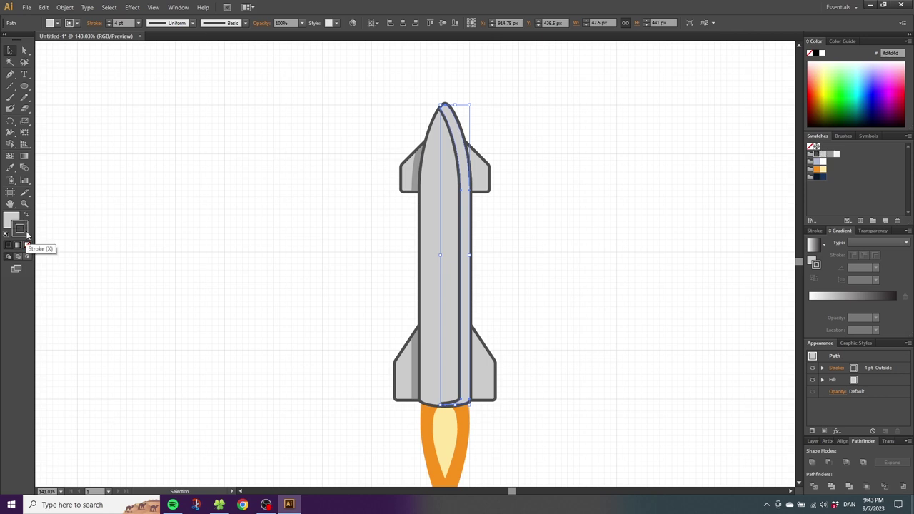
pyautogui.click(28, 245)
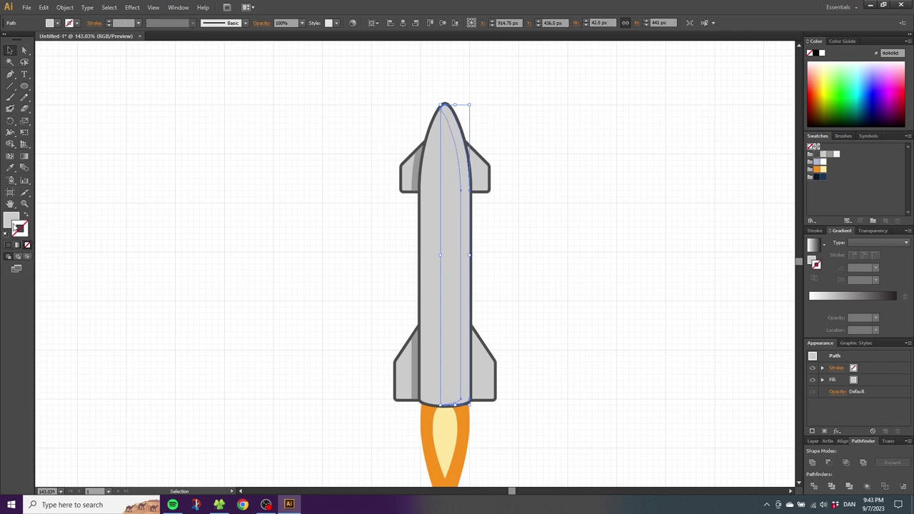
pyautogui.click(9, 218)
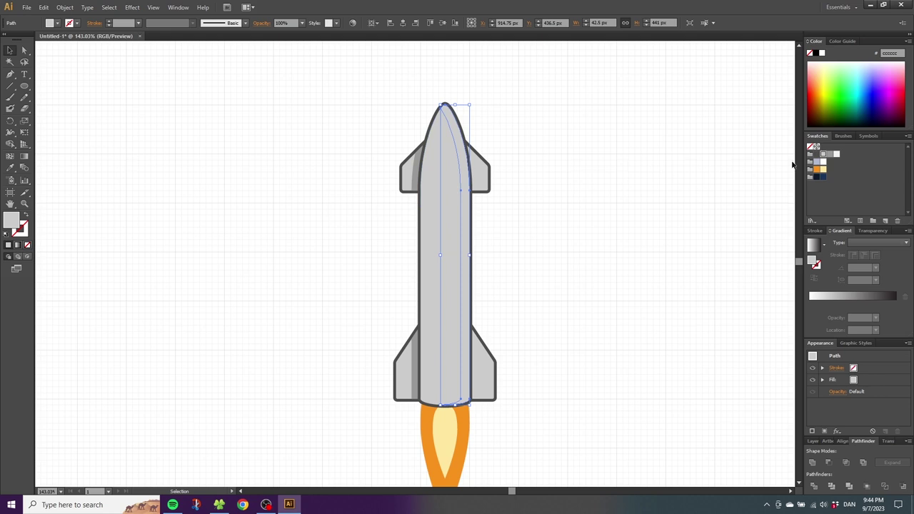
pyautogui.click(837, 155)
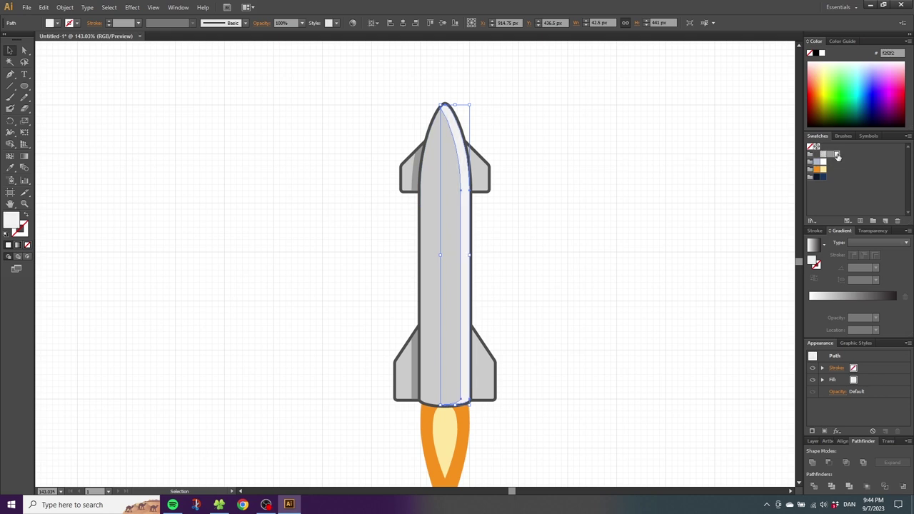
pyautogui.click(506, 233)
pyautogui.moveTo(527, 241); pyautogui.dragTo(502, 199)
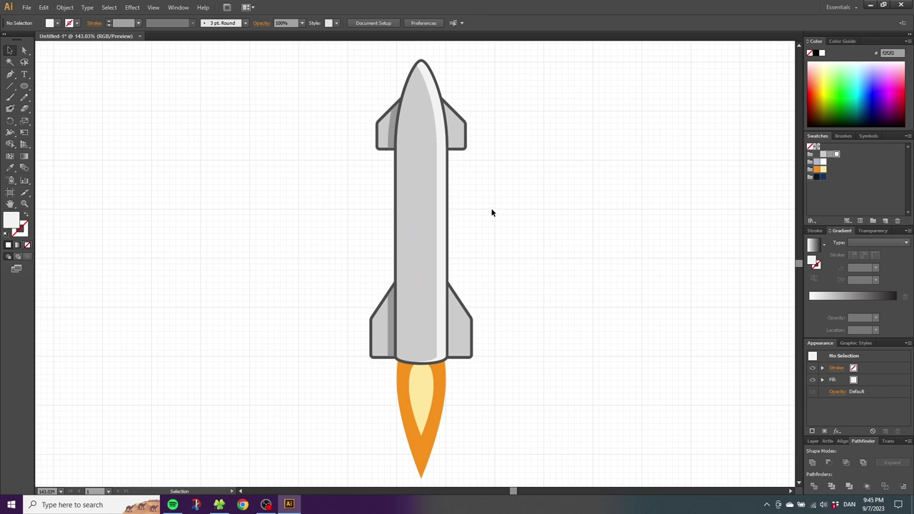
# - Group all parts of the rocket, including the flame, into one object
pyautogui.moveTo(555, 64); pyautogui.dragTo(330, 445)
pyautogui.rightClick(432, 223)
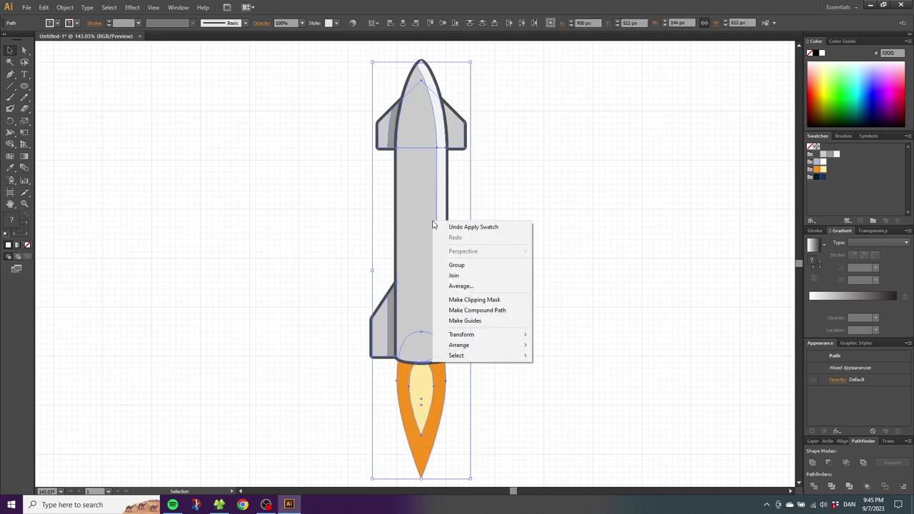
pyautogui.click(461, 268)
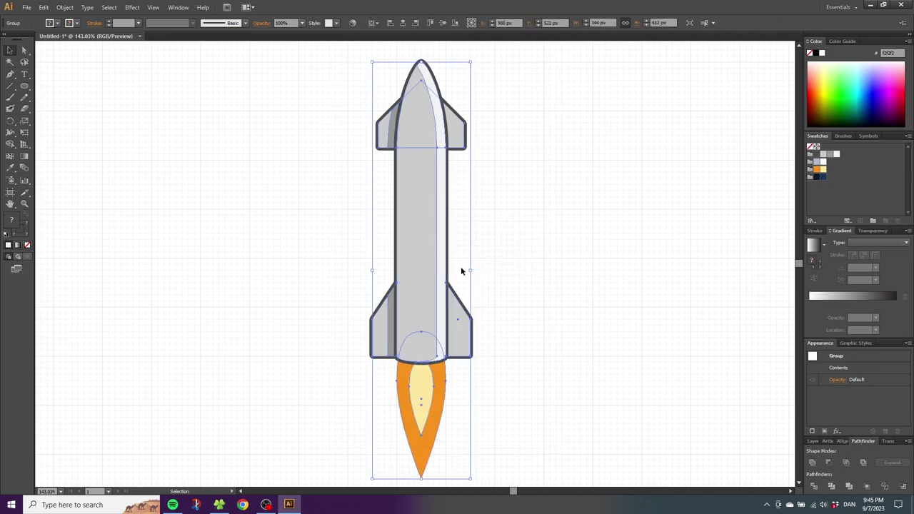
# - Show the document's layers
pyautogui.click(812, 442)
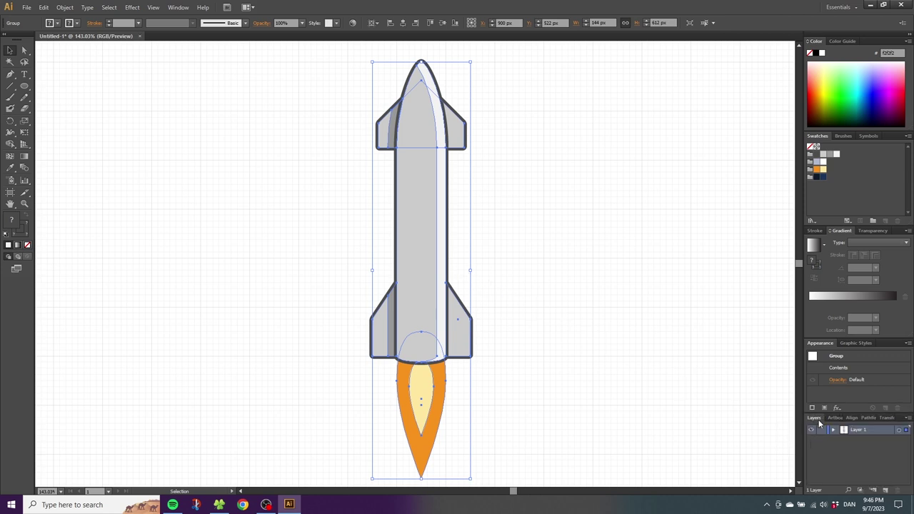
pyautogui.click(179, 8)
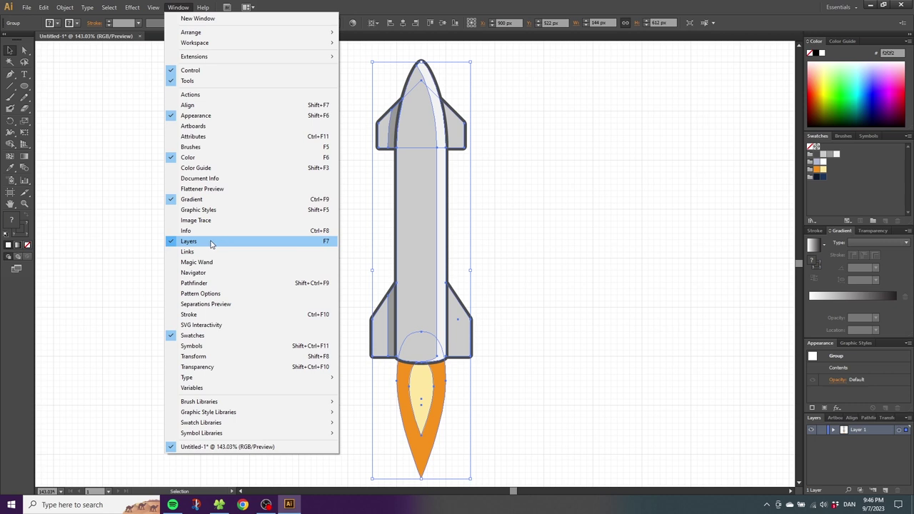
pyautogui.click(257, 298)
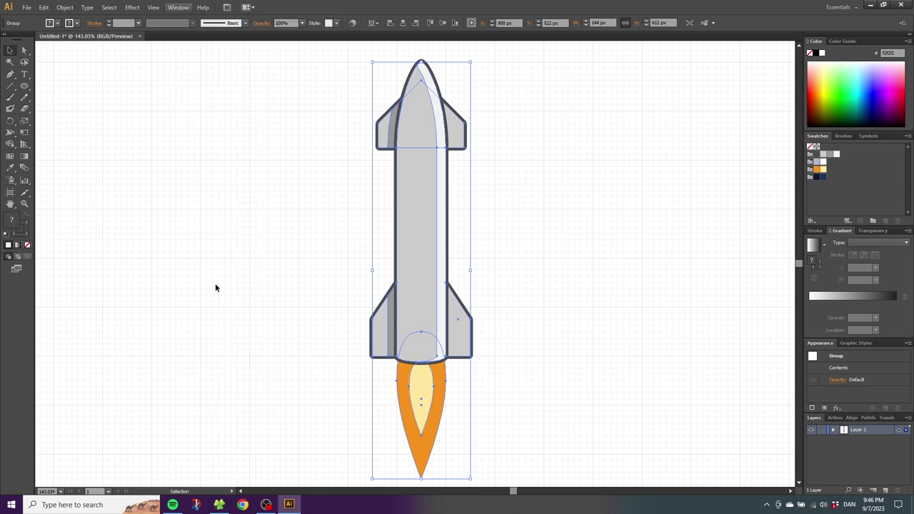
# - Hide the grid and centre the grouped rocket horizontally on the artboard
pyautogui.hotkey('ctrl', '-')
pyautogui.hotkey('ctrl', '-')
pyautogui.hotkey('ctrl', '-')
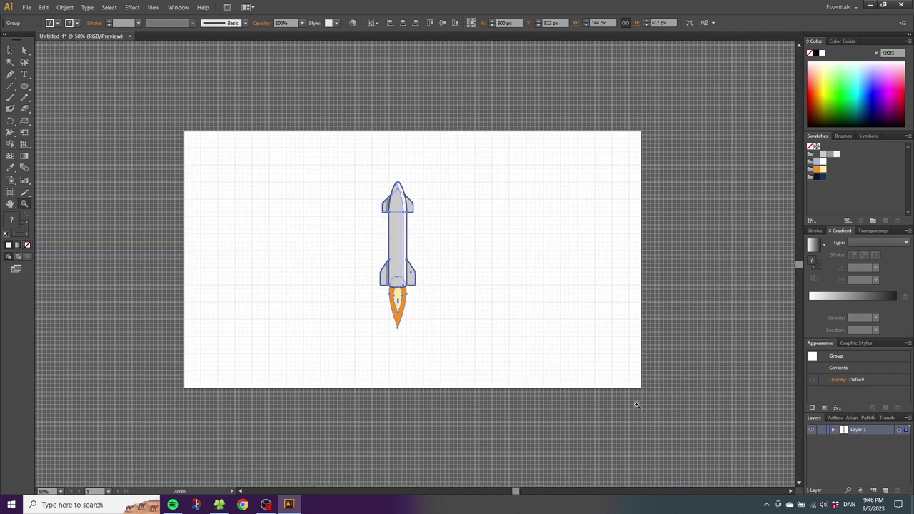
pyautogui.hotkey('ctrl', '0')
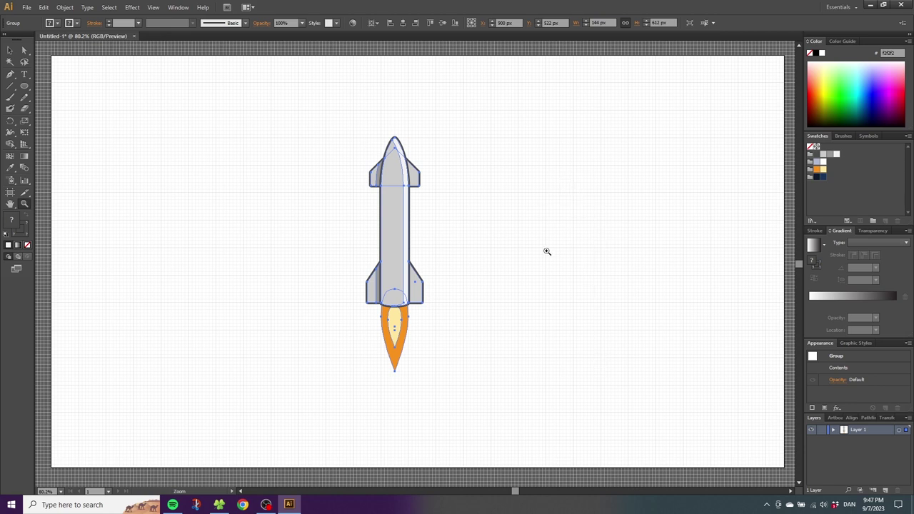
pyautogui.click(153, 7)
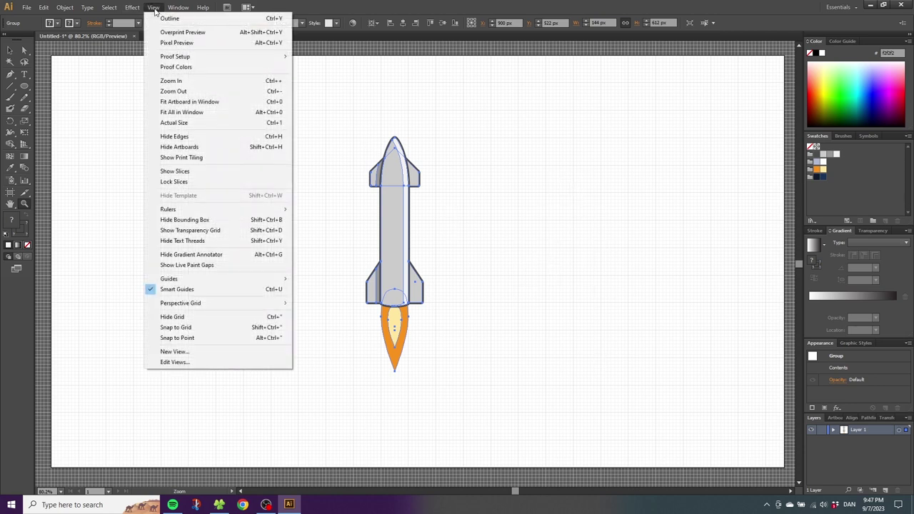
pyautogui.click(195, 317)
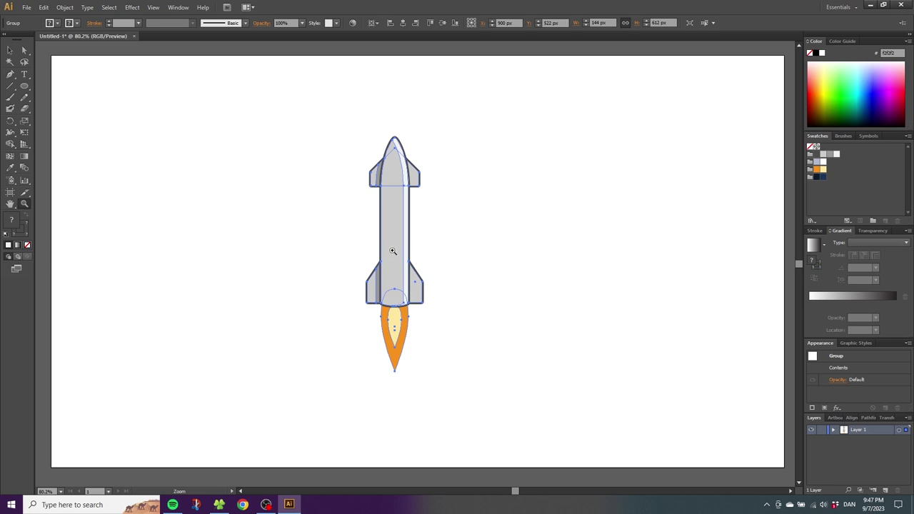
pyautogui.click(403, 23)
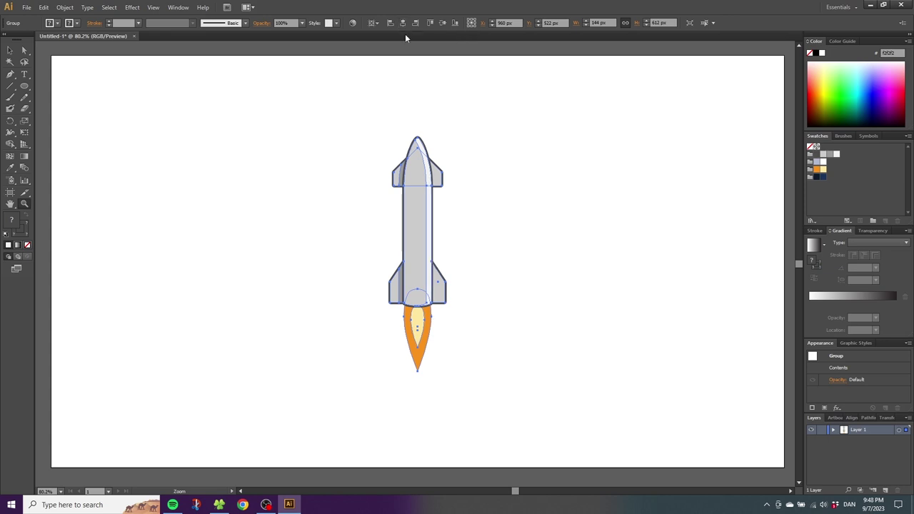
# - Lock the rocket's layer and add a new layer beneath it
pyautogui.click(821, 430)
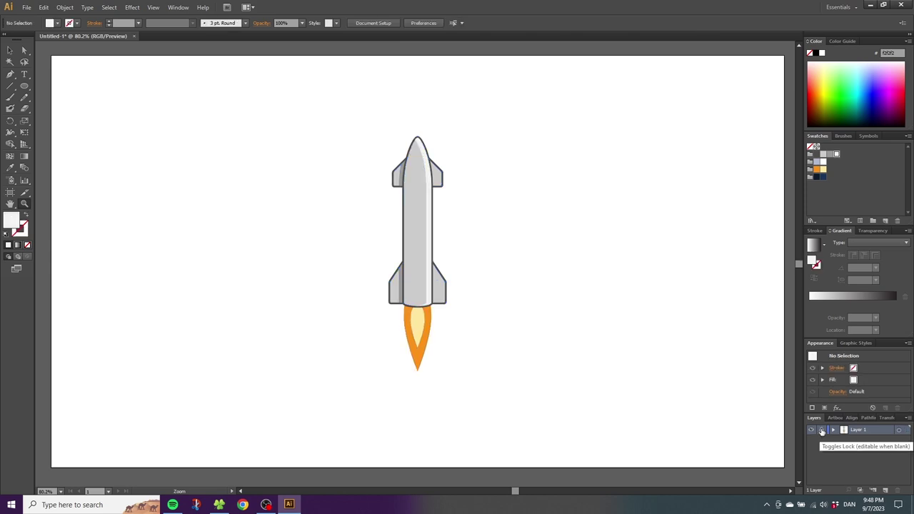
pyautogui.click(886, 491)
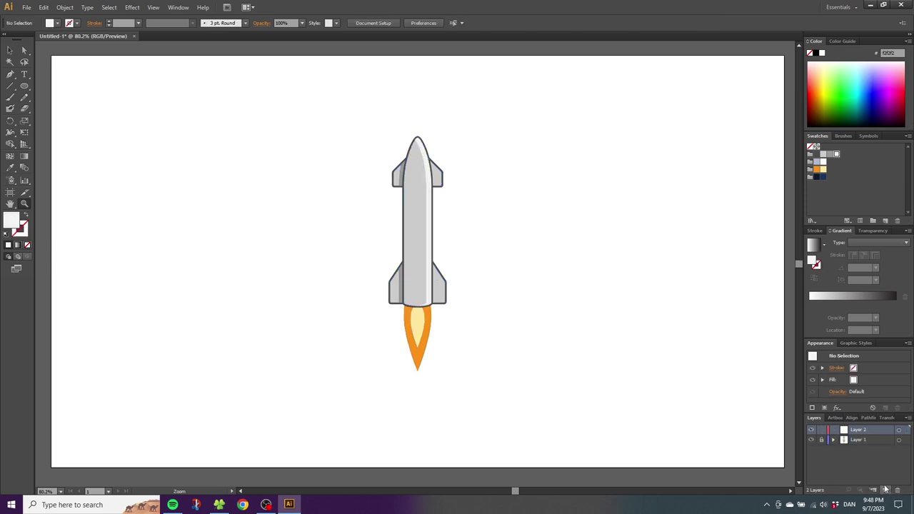
pyautogui.moveTo(859, 433); pyautogui.dragTo(862, 453)
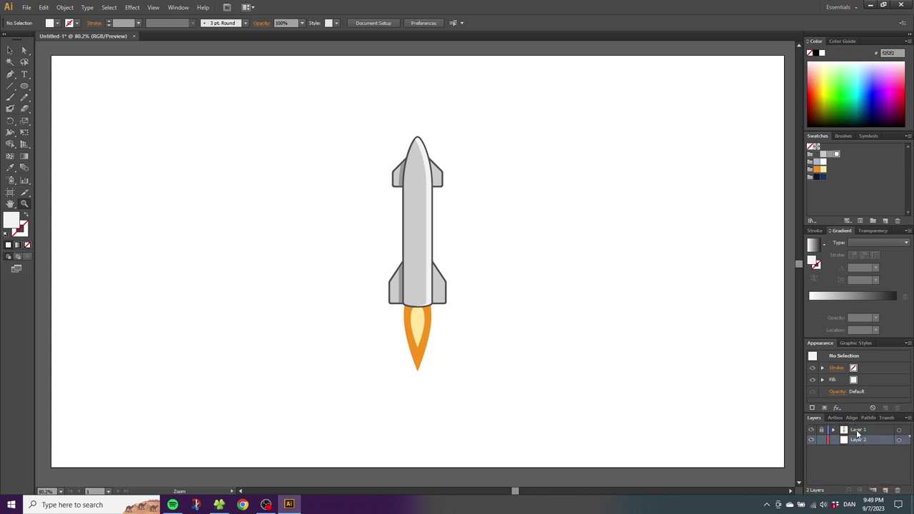
# - Rename the rocket's layer to "Starship" and the empty layer below it to "Night sky"
pyautogui.doubleClick(858, 431)
pyautogui.write('Starship')
pyautogui.press('Return')
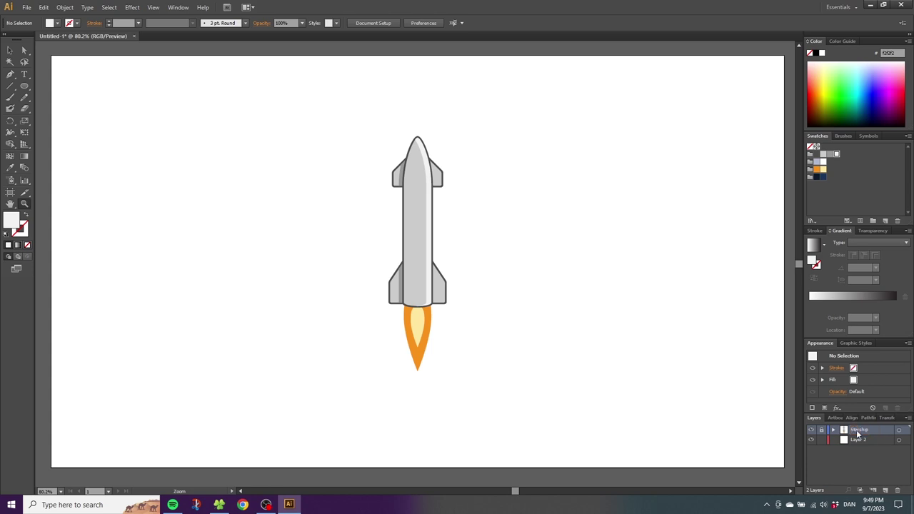
pyautogui.doubleClick(860, 440)
pyautogui.write('Nigh')
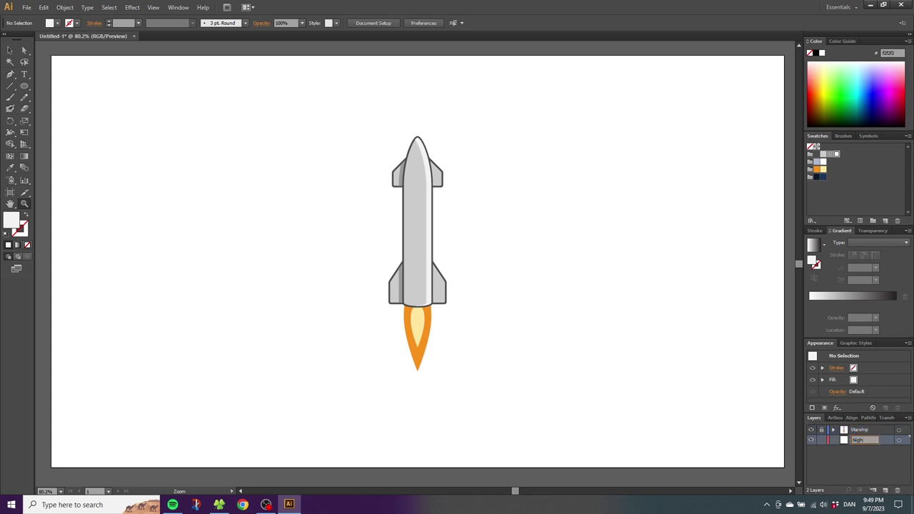
pyautogui.press('Return')
# - Cover the artboard with a 1920 × 1080 px rectangle and fill it with a linear gradient running vertically from rocket nose to flame tip
pyautogui.moveTo(24, 86); pyautogui.dragTo(784, 467)
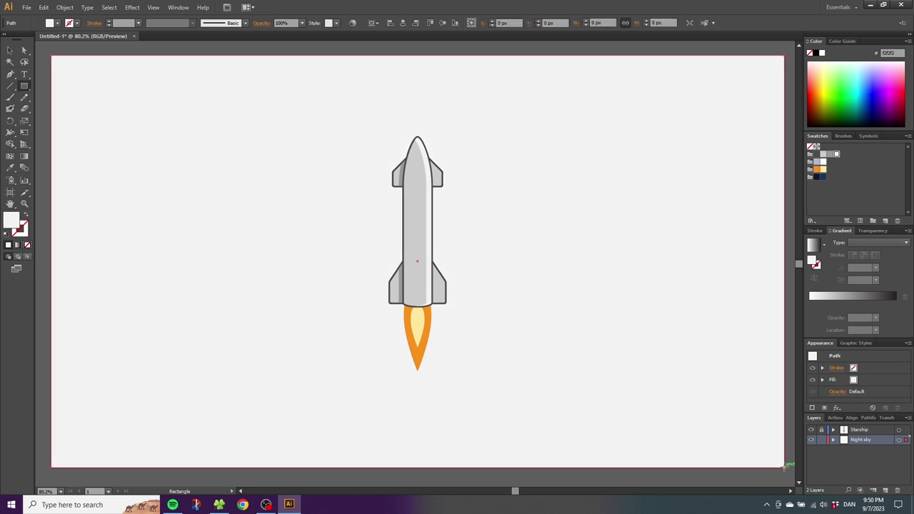
pyautogui.click(17, 245)
pyautogui.click(24, 155)
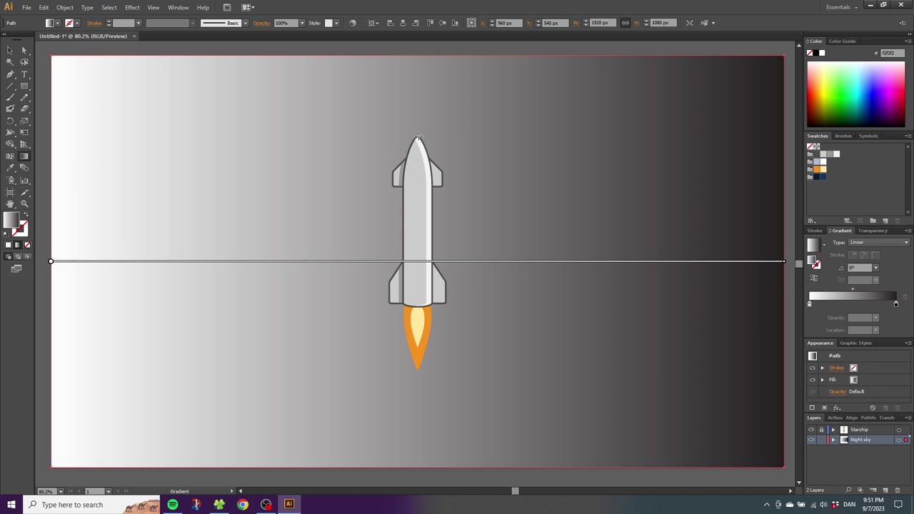
pyautogui.moveTo(418, 137); pyautogui.dragTo(420, 372)
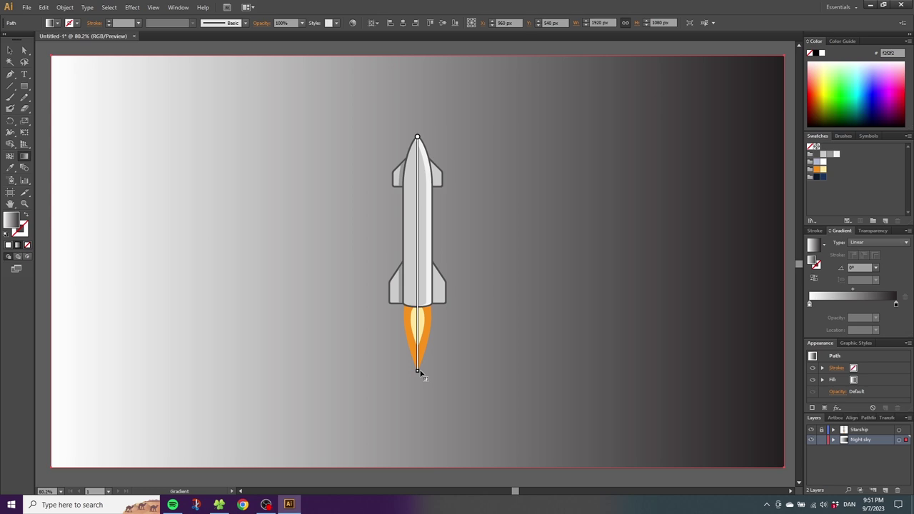
pyautogui.moveTo(420, 371); pyautogui.dragTo(420, 371)
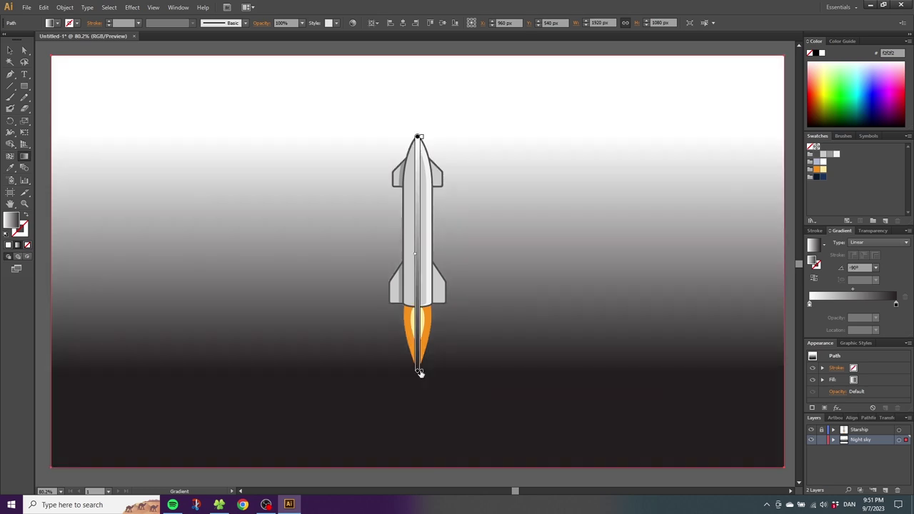
# - Recolour the background gradient with the dark navy swatch as its start stop and the lighter blue swatch as its end stop
pyautogui.click(819, 179)
pyautogui.moveTo(818, 179); pyautogui.dragTo(809, 305)
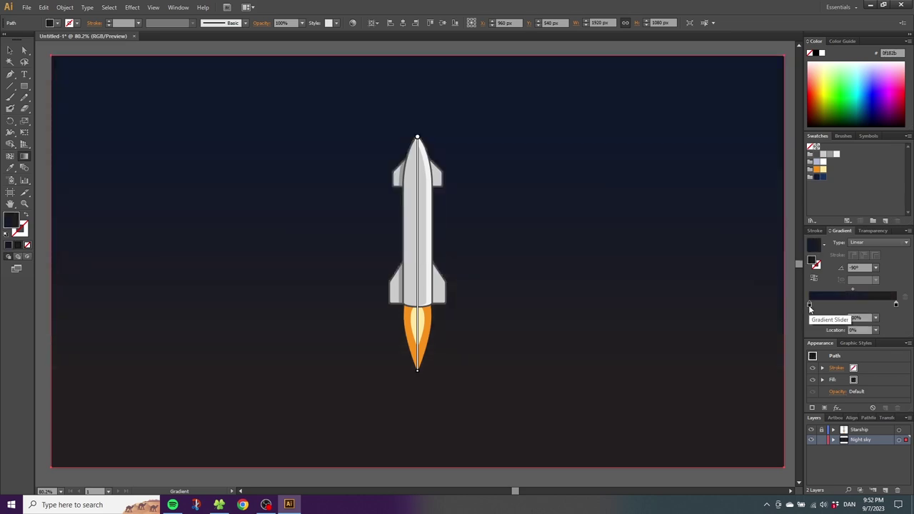
pyautogui.click(823, 178)
pyautogui.moveTo(823, 179); pyautogui.dragTo(897, 307)
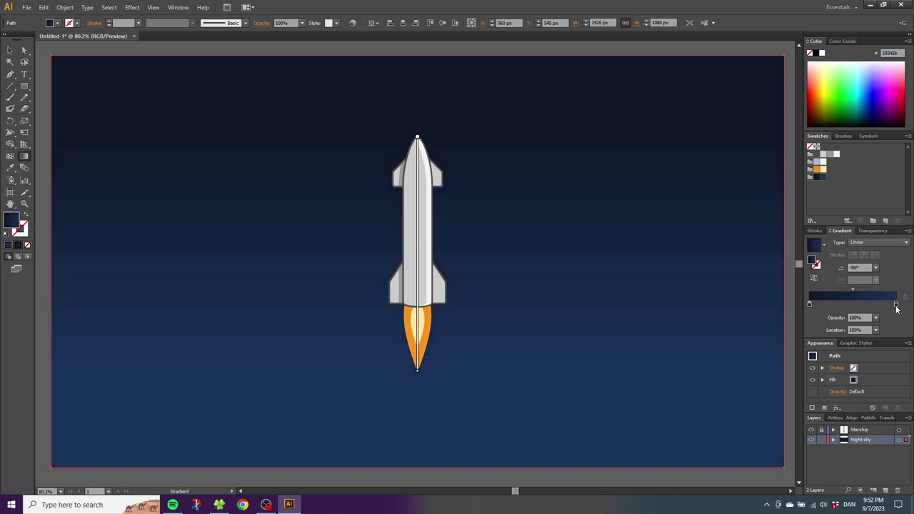
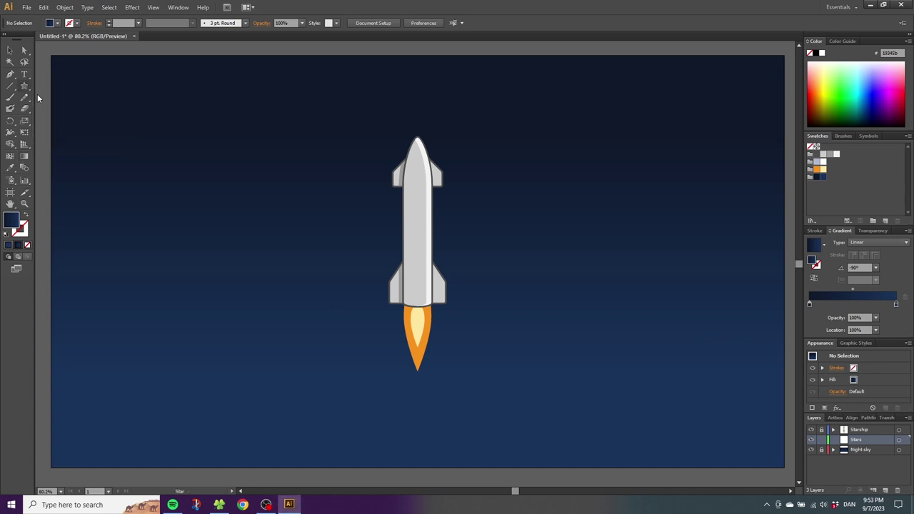
# - Draw a tiny star about 7.5 px wide in the sky beside the rocket and fill it with white
pyautogui.moveTo(284, 199); pyautogui.dragTo(285, 201)
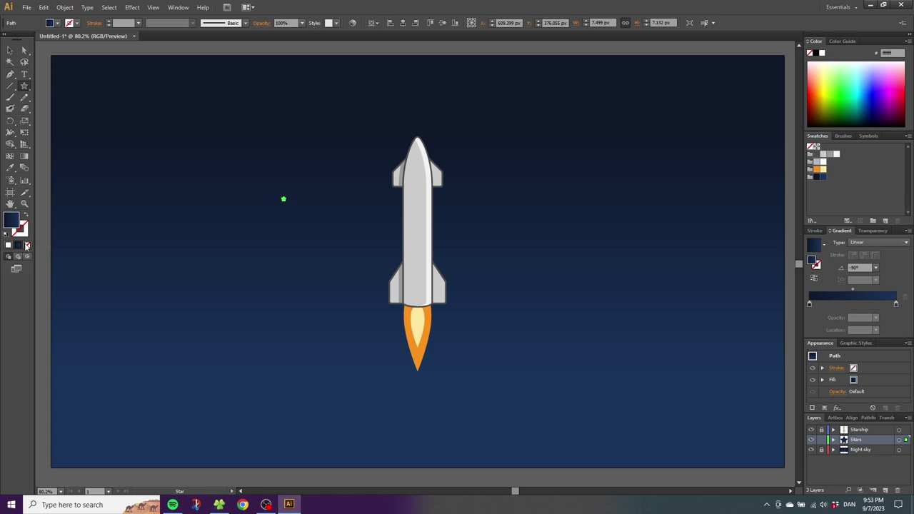
pyautogui.click(9, 246)
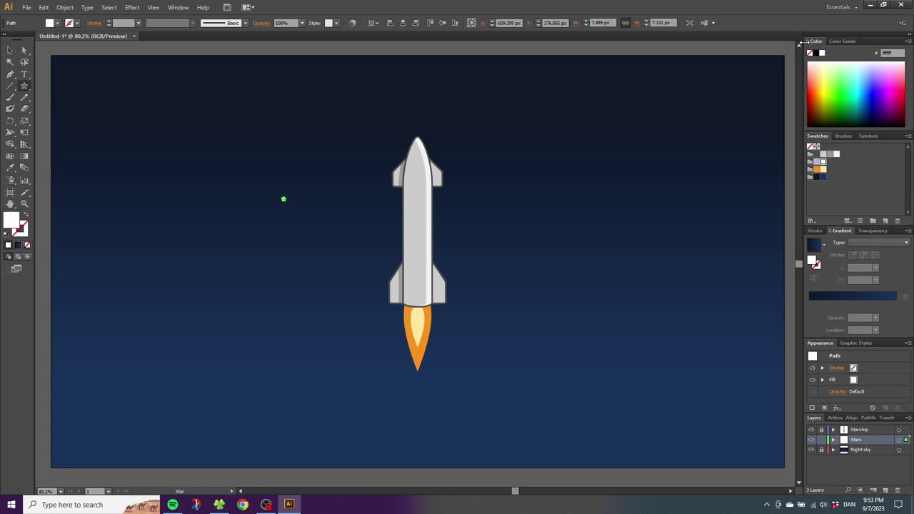
pyautogui.click(10, 50)
pyautogui.click(44, 83)
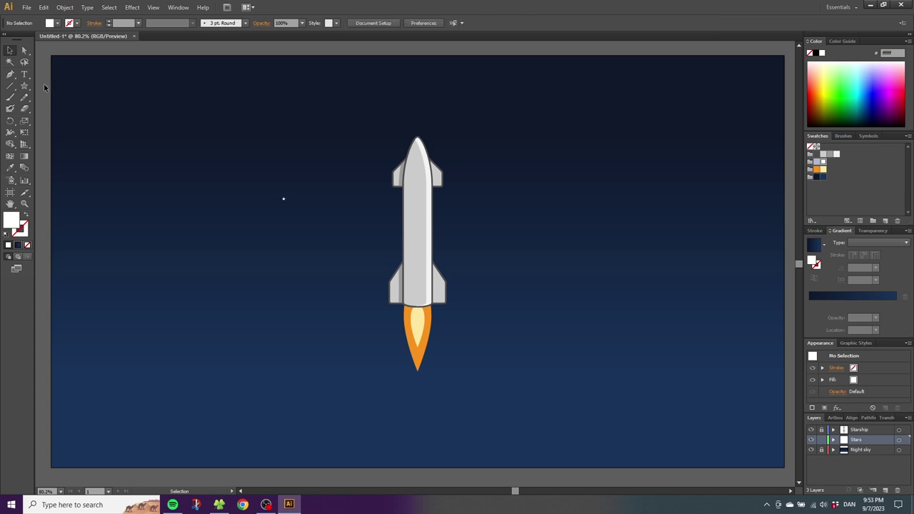
# - Start a new scatter brush based on the small white star
pyautogui.click(283, 200)
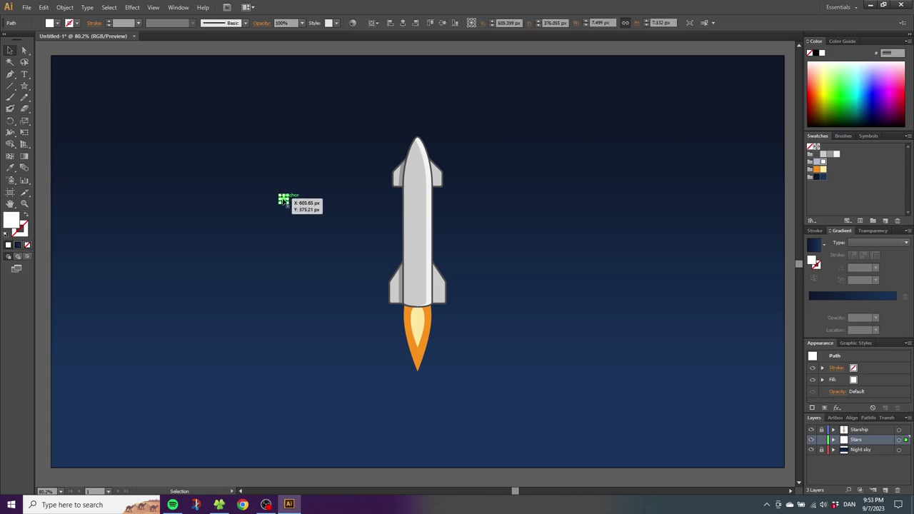
pyautogui.click(843, 136)
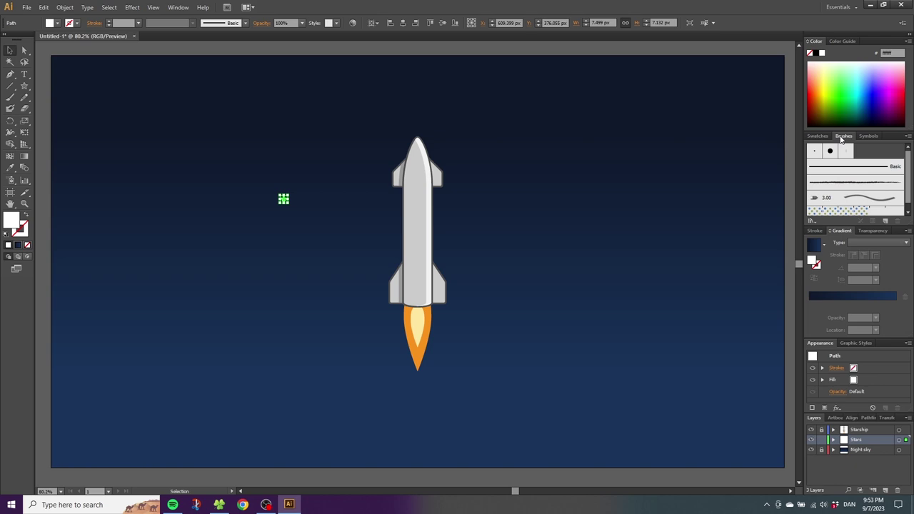
pyautogui.click(177, 7)
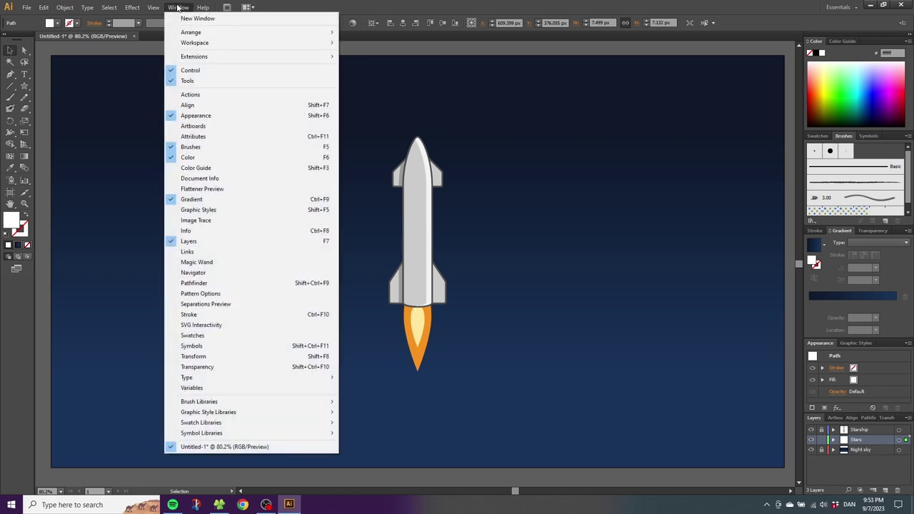
pyautogui.click(209, 150)
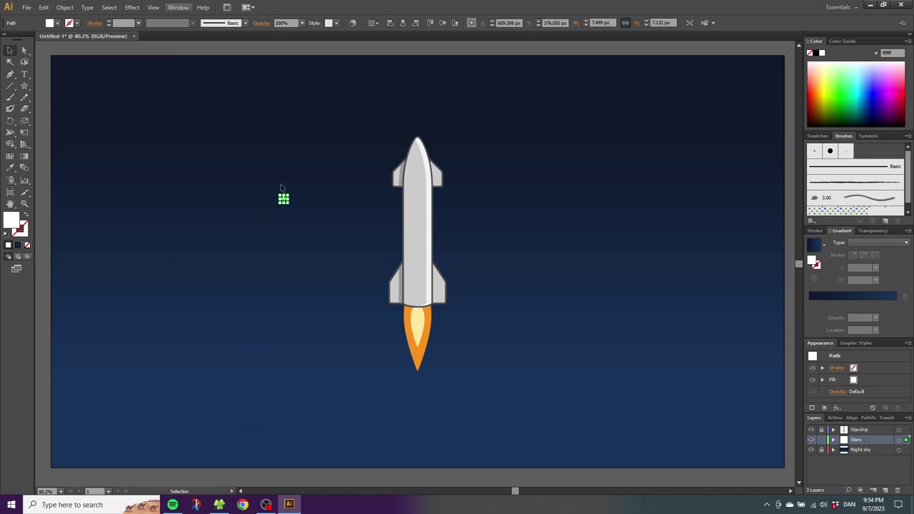
pyautogui.click(885, 223)
pyautogui.click(522, 212)
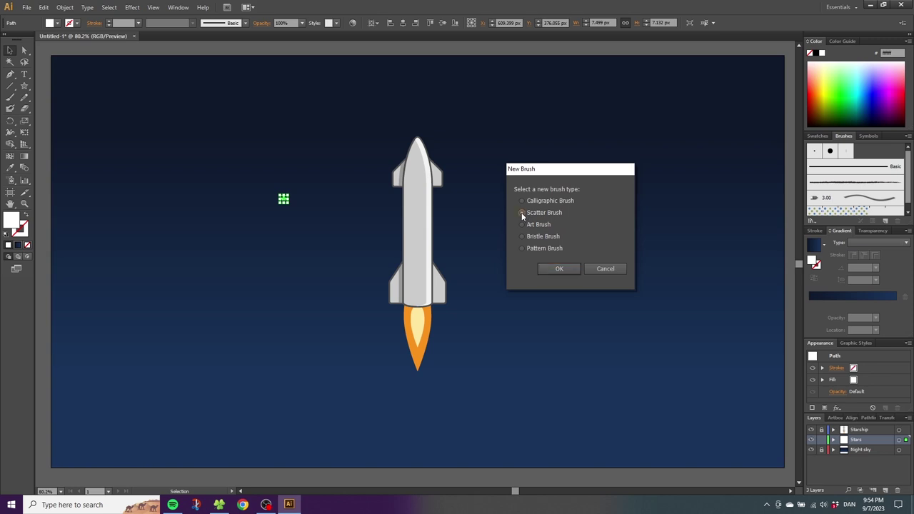
pyautogui.click(553, 268)
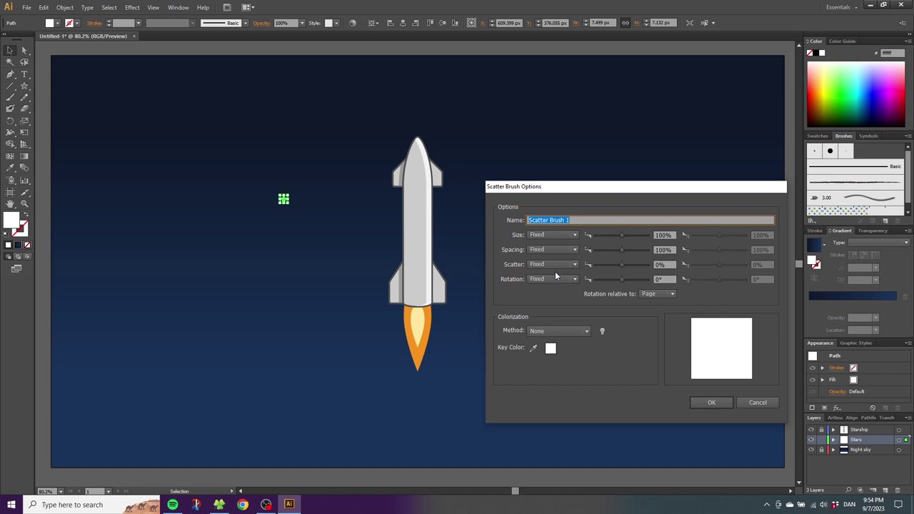
# - Set the scatter brush's size, spacing, scatter and rotation to Random
pyautogui.click(559, 234)
pyautogui.click(554, 256)
pyautogui.click(554, 249)
pyautogui.click(553, 270)
pyautogui.click(553, 267)
pyautogui.click(550, 285)
pyautogui.click(548, 280)
pyautogui.click(548, 299)
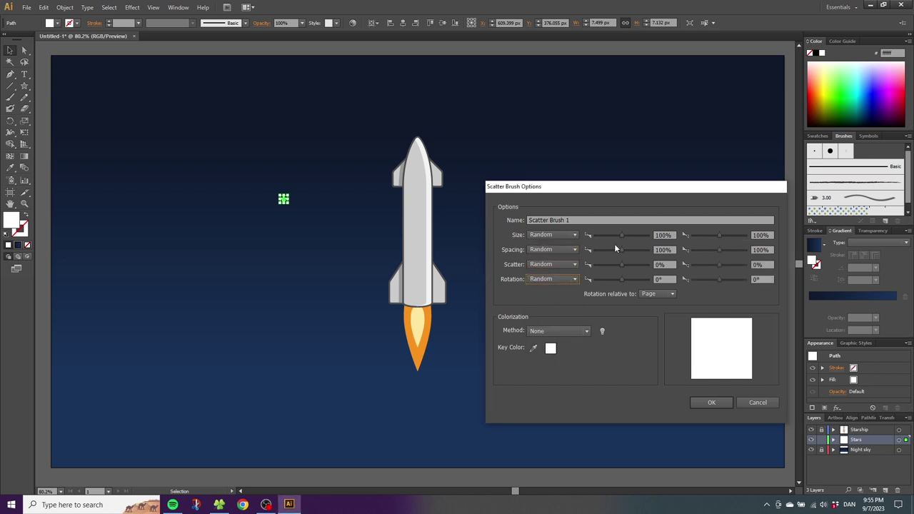
# - Create the brush with minimum size 10%, spacing 10%, scatter -1000%, rotation -180°, and maximum spacing 1000%, scatter 1000%, rotation 180°
pyautogui.moveTo(621, 238); pyautogui.dragTo(588, 283)
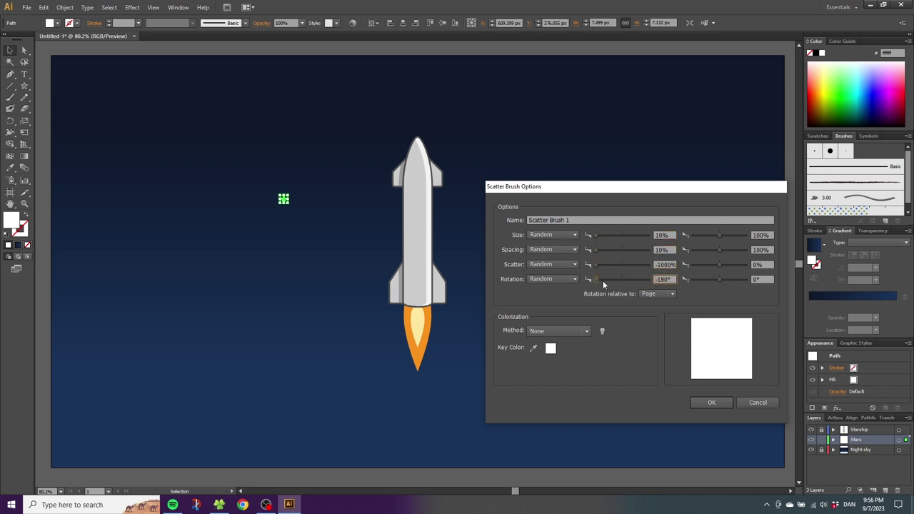
pyautogui.click(719, 279)
pyautogui.moveTo(720, 265); pyautogui.dragTo(753, 252)
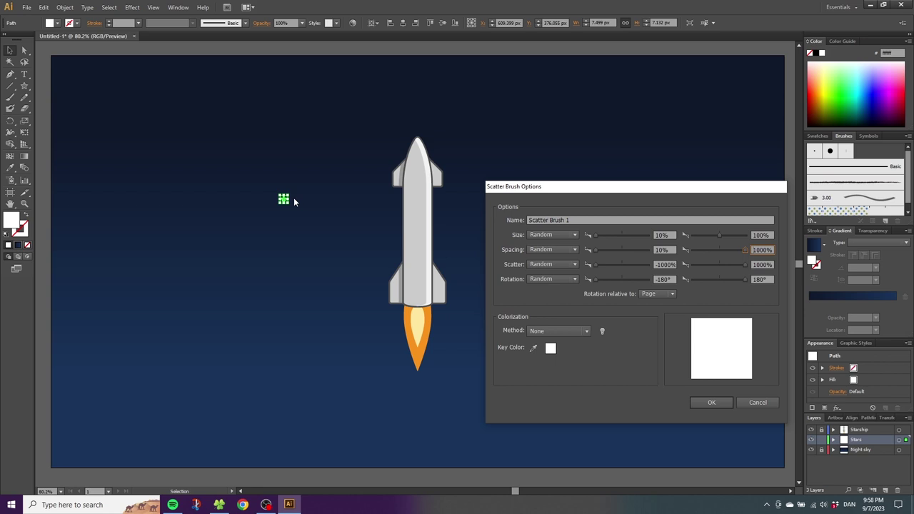
pyautogui.click(711, 402)
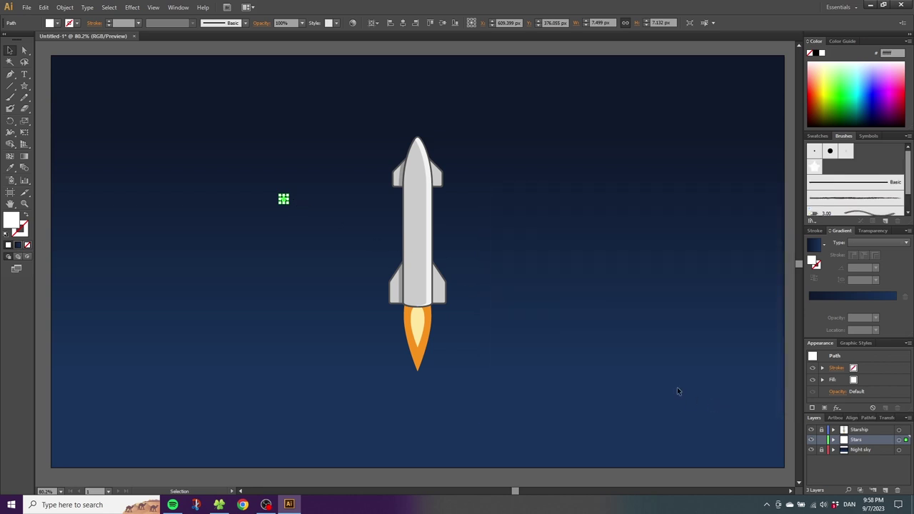
# - Delete the original star and paint strokes with the star scatter brush across the whole sky, using a white stroke and no fill
pyautogui.click(284, 203)
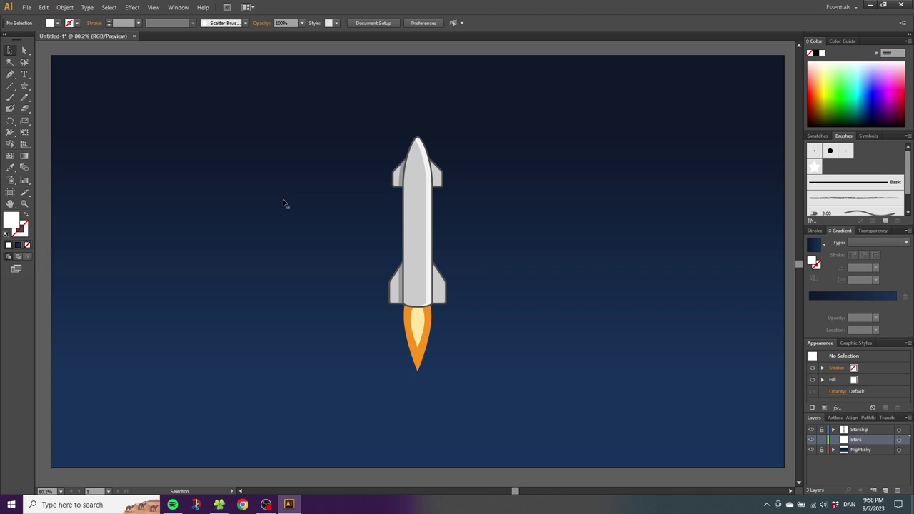
pyautogui.click(24, 204)
pyautogui.keyDown('alt'); pyautogui.click(418, 253); pyautogui.keyUp('alt')
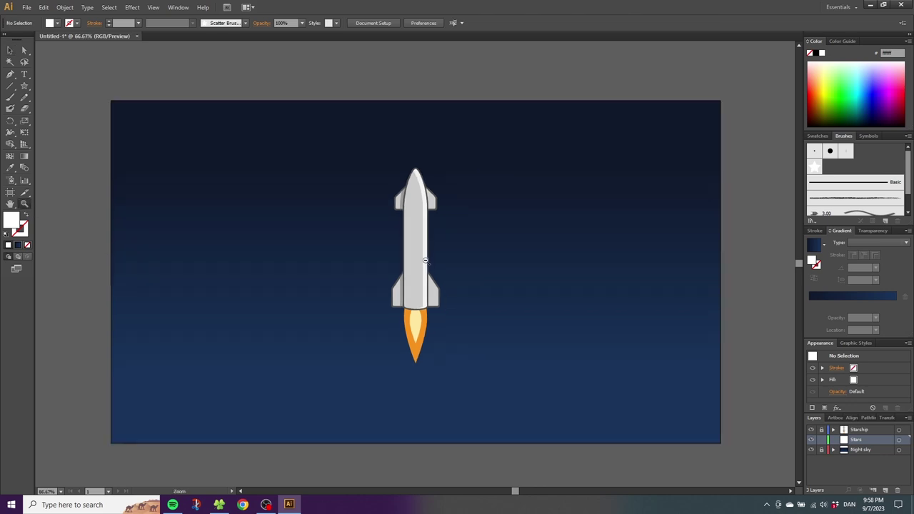
pyautogui.keyDown('alt'); pyautogui.click(422, 256); pyautogui.keyUp('alt')
pyautogui.click(11, 100)
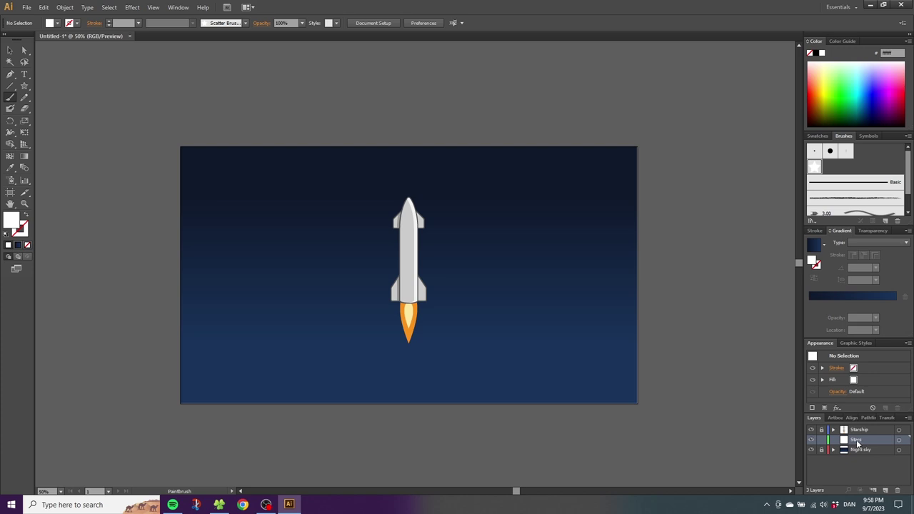
pyautogui.click(814, 167)
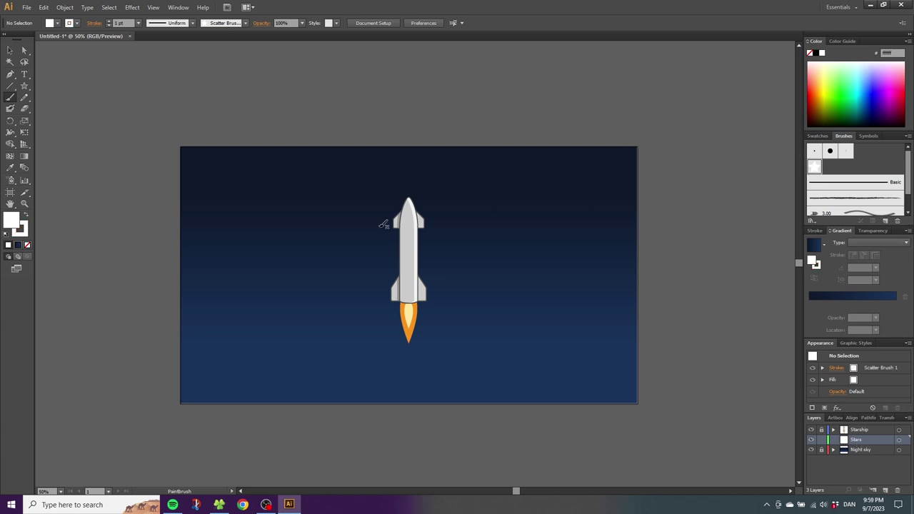
pyautogui.click(28, 245)
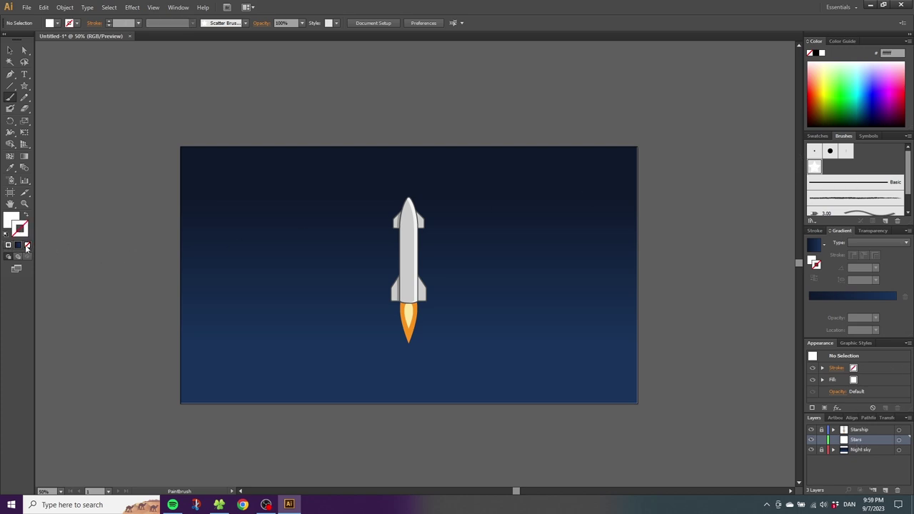
pyautogui.moveTo(675, 172)
pyautogui.mouseDown()
pyautogui.moveTo(538, 178)
pyautogui.moveTo(683, 214)
pyautogui.mouseUp()
pyautogui.moveTo(143, 193)
pyautogui.mouseDown()
pyautogui.moveTo(706, 196)
pyautogui.moveTo(693, 240)
pyautogui.moveTo(707, 285)
pyautogui.moveTo(124, 399)
pyautogui.moveTo(500, 414)
pyautogui.moveTo(295, 164)
pyautogui.moveTo(279, 210)
pyautogui.moveTo(356, 206)
pyautogui.mouseUp()
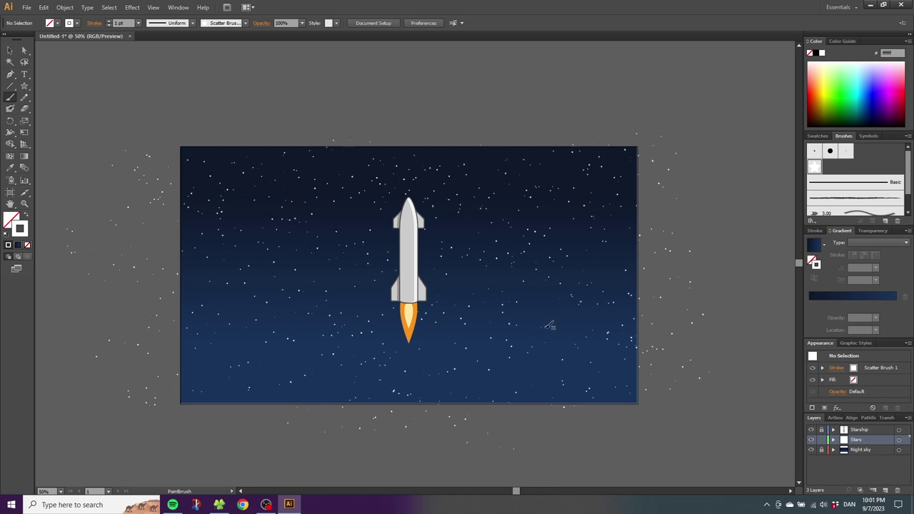
# - Reduce the opacity of all painted star strokes to 50%
pyautogui.click(10, 51)
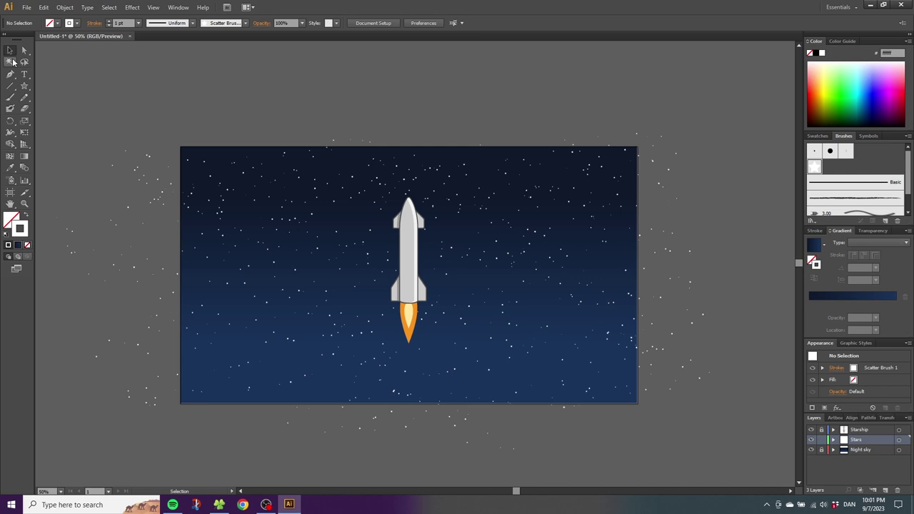
pyautogui.moveTo(75, 72)
pyautogui.mouseDown()
pyautogui.moveTo(669, 372)
pyautogui.moveTo(754, 445)
pyautogui.mouseUp()
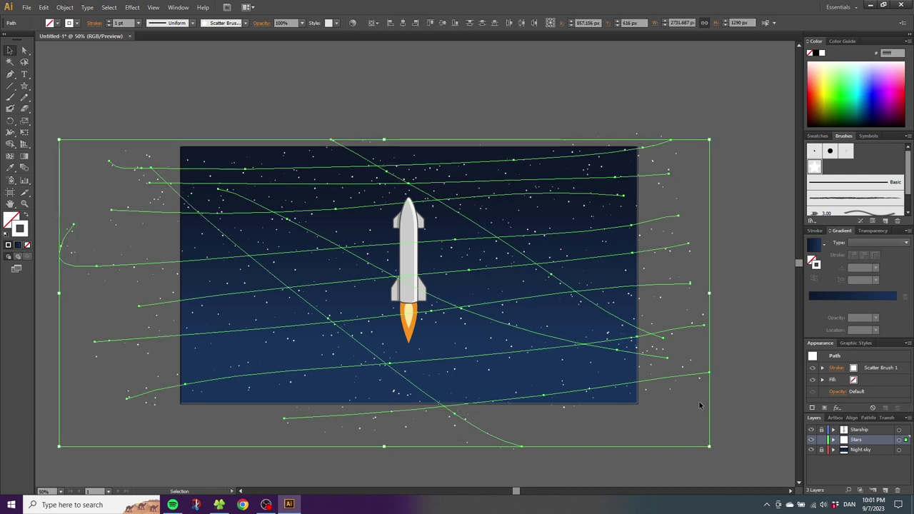
pyautogui.click(302, 23)
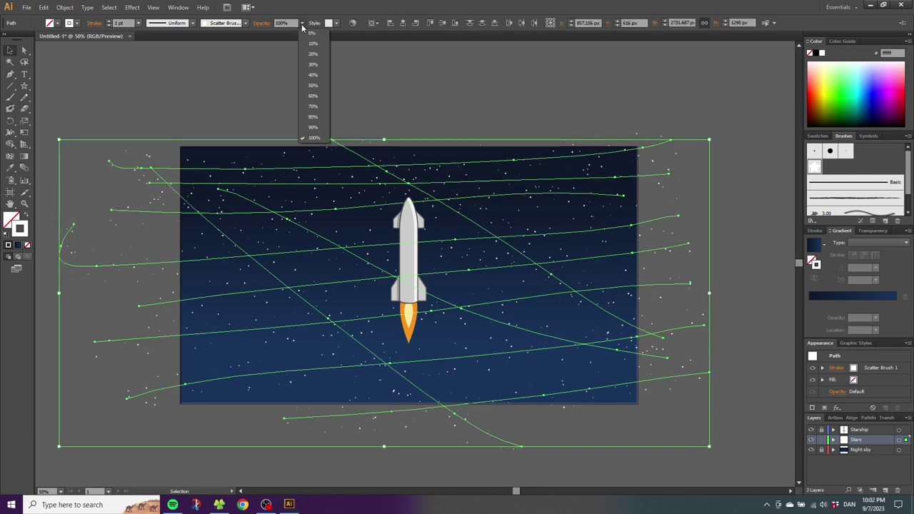
pyautogui.click(312, 85)
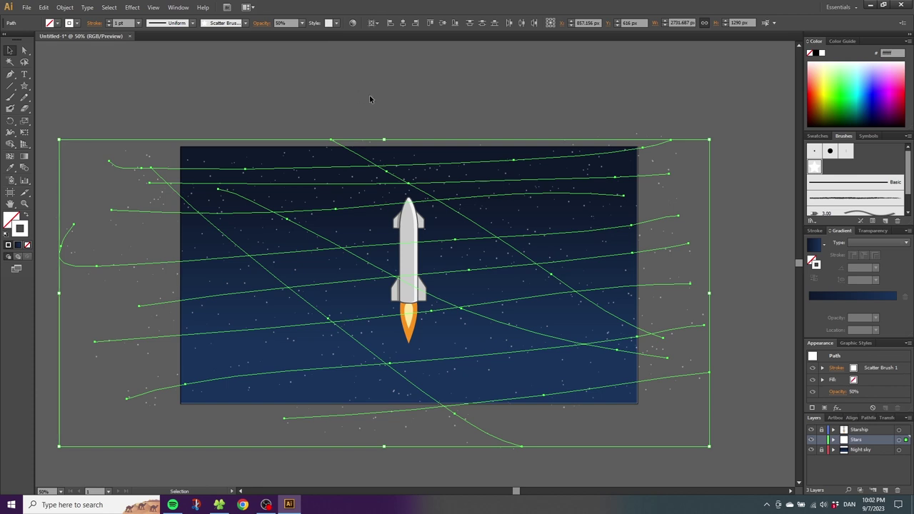
pyautogui.click(429, 118)
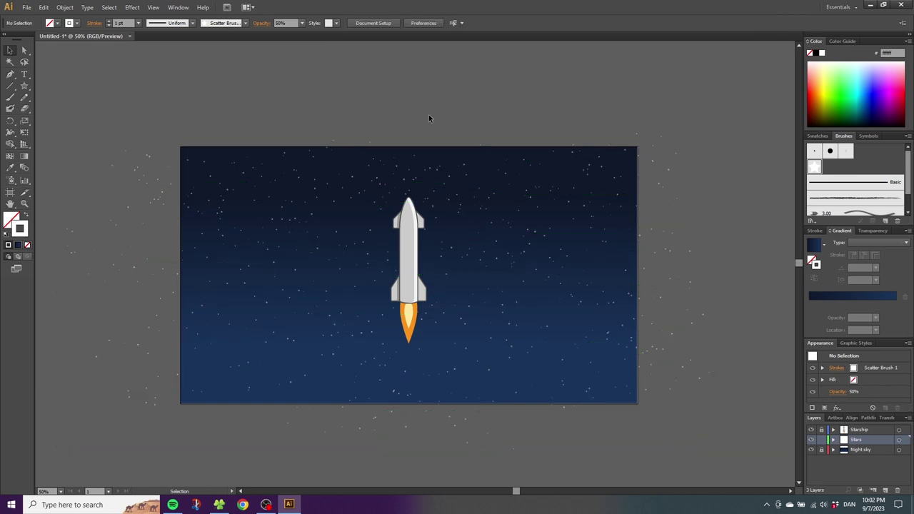
# - Lock the Stars layer and add a new layer named "Smoke" directly above it
pyautogui.click(821, 440)
pyautogui.click(886, 491)
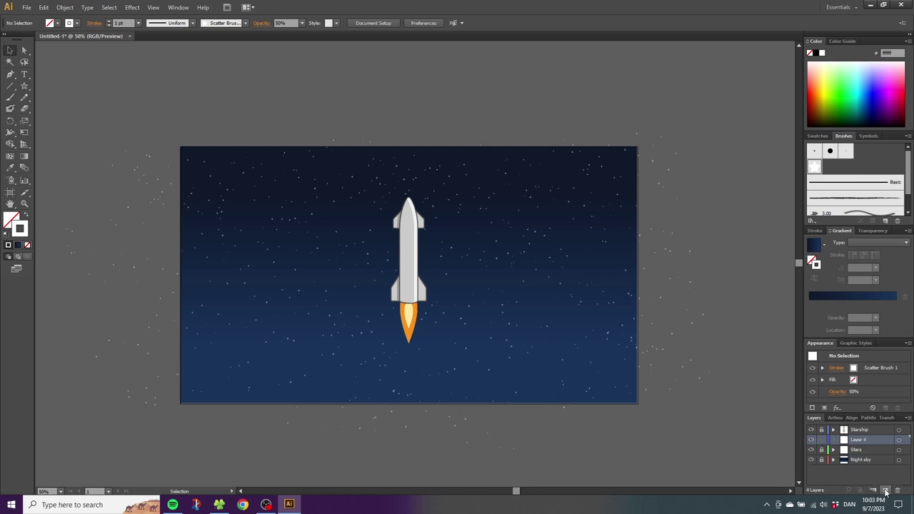
pyautogui.doubleClick(858, 440)
pyautogui.write('Smoke')
pyautogui.press('Return')
# - Draw a white, strokeless rectangle about 36 × 413 px from inside the flame down past the artboard's lower edge
pyautogui.click(25, 205)
pyautogui.moveTo(318, 267); pyautogui.dragTo(501, 443)
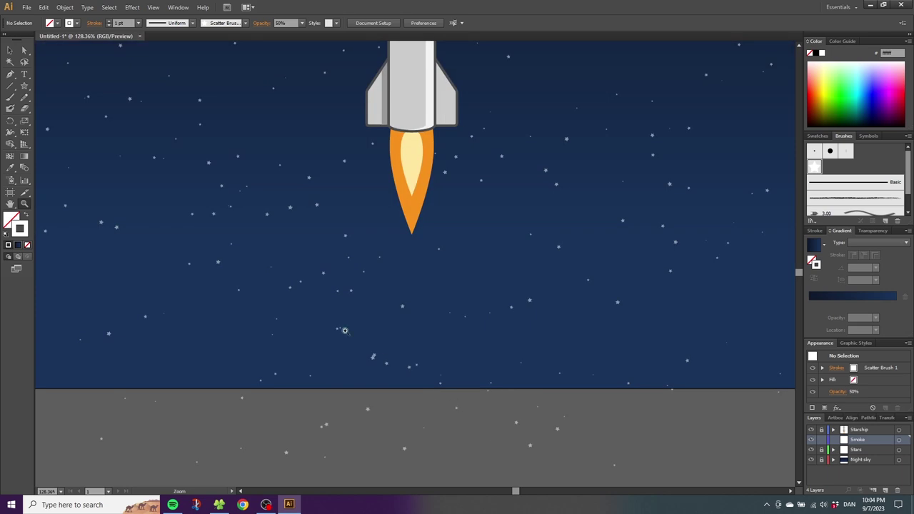
pyautogui.click(25, 86)
pyautogui.click(43, 87)
pyautogui.moveTo(401, 152); pyautogui.dragTo(423, 405)
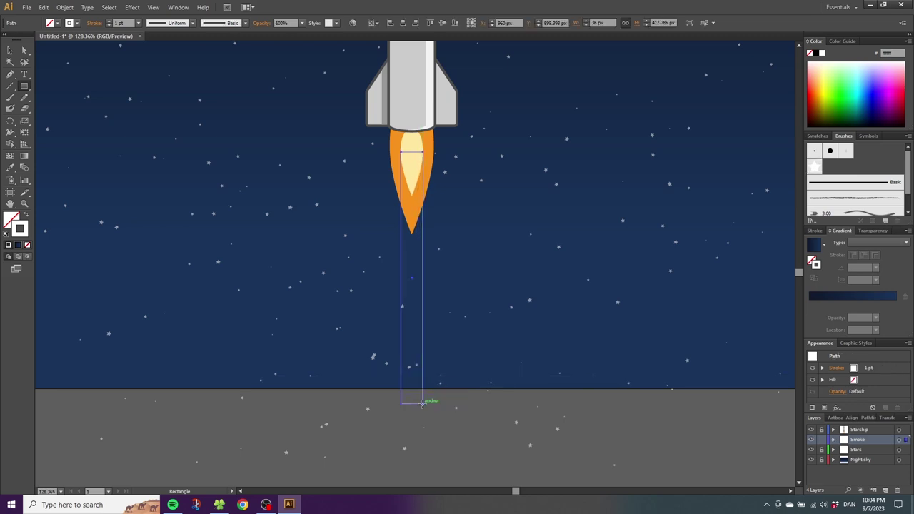
pyautogui.click(27, 216)
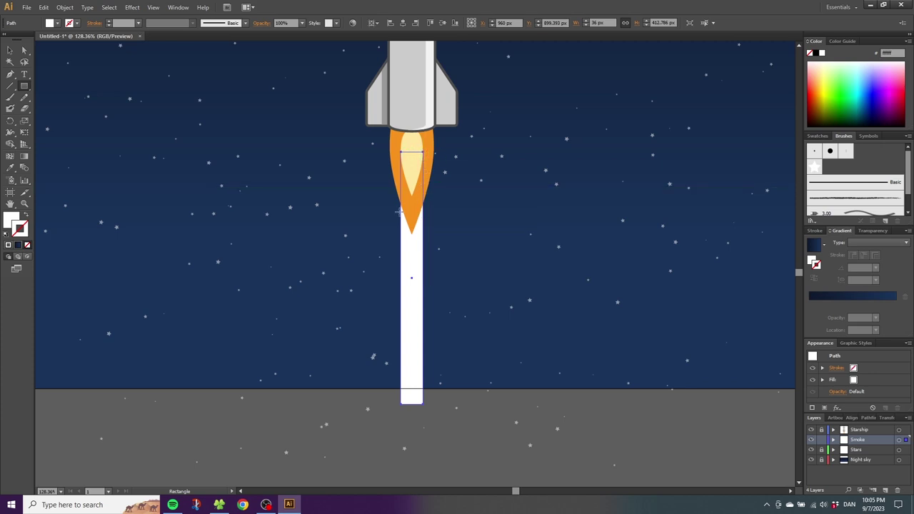
# - Move the smoke rectangle's two lower corners 30 px outward each and fill the shape with the Smoke shadow swatch
pyautogui.click(24, 51)
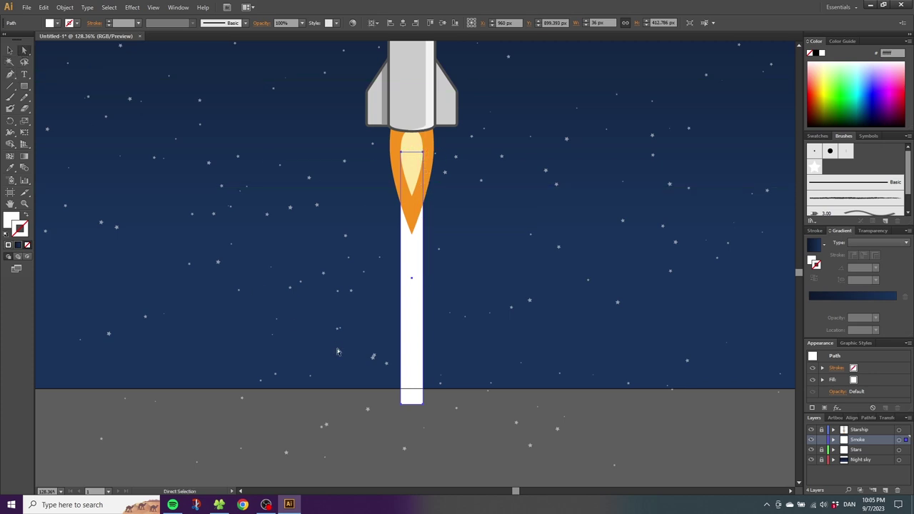
pyautogui.click(404, 409)
pyautogui.click(404, 410)
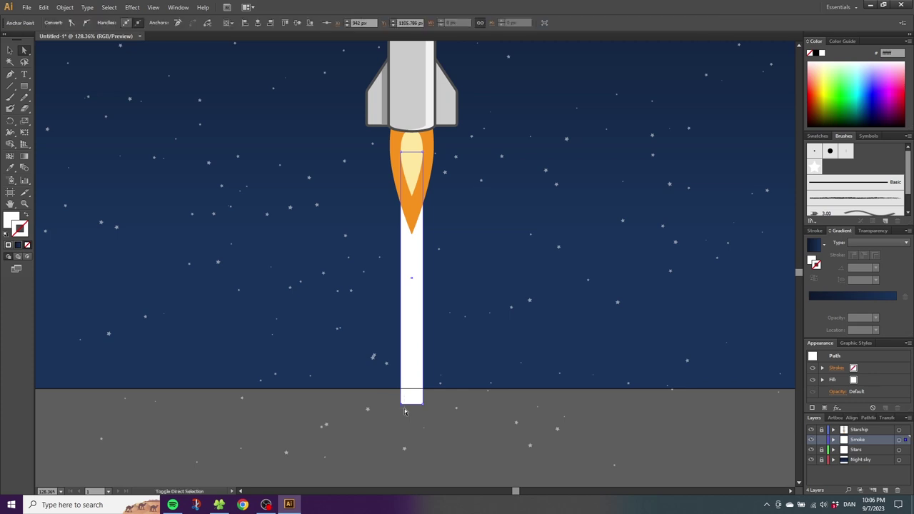
pyautogui.hotkey('shift', 'Left')
pyautogui.hotkey('shift', 'Left')
pyautogui.hotkey('shift', 'Left')
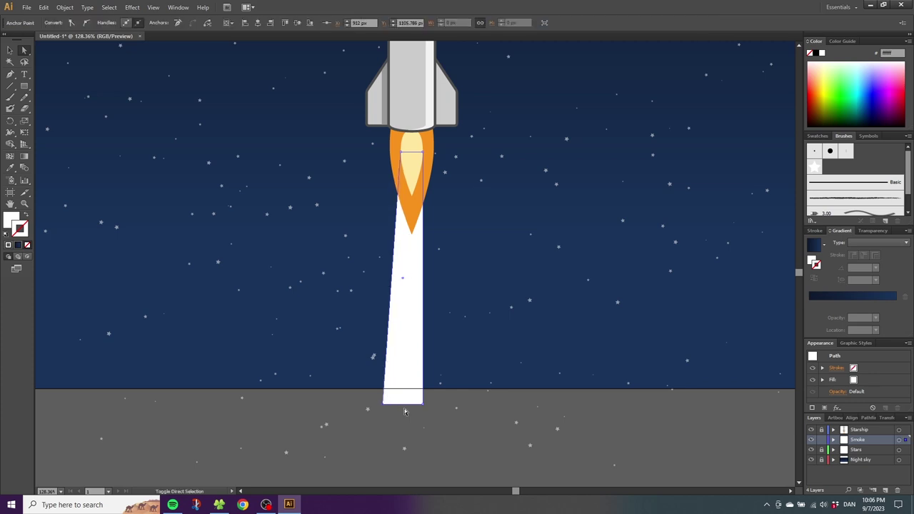
pyautogui.moveTo(418, 416); pyautogui.dragTo(433, 404)
pyautogui.hotkey('shift', 'Right')
pyautogui.hotkey('shift', 'Right')
pyautogui.hotkey('shift', 'Right')
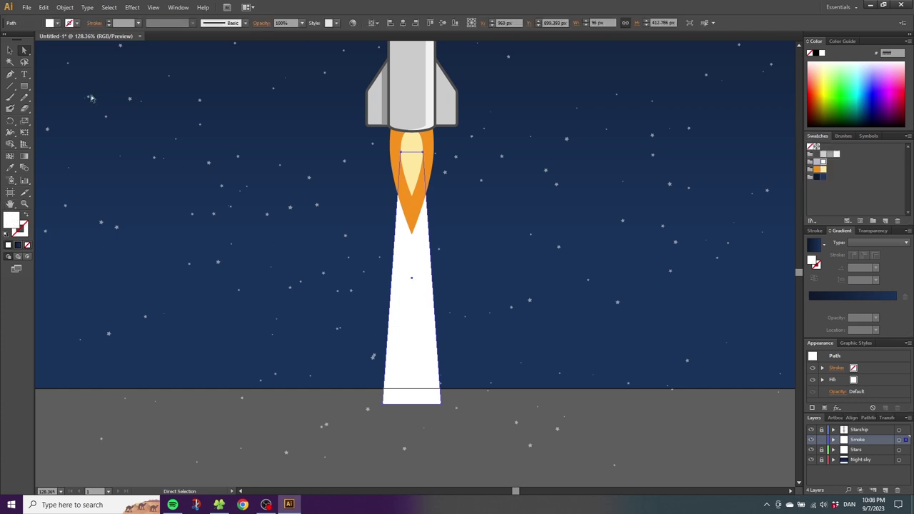
pyautogui.click(11, 52)
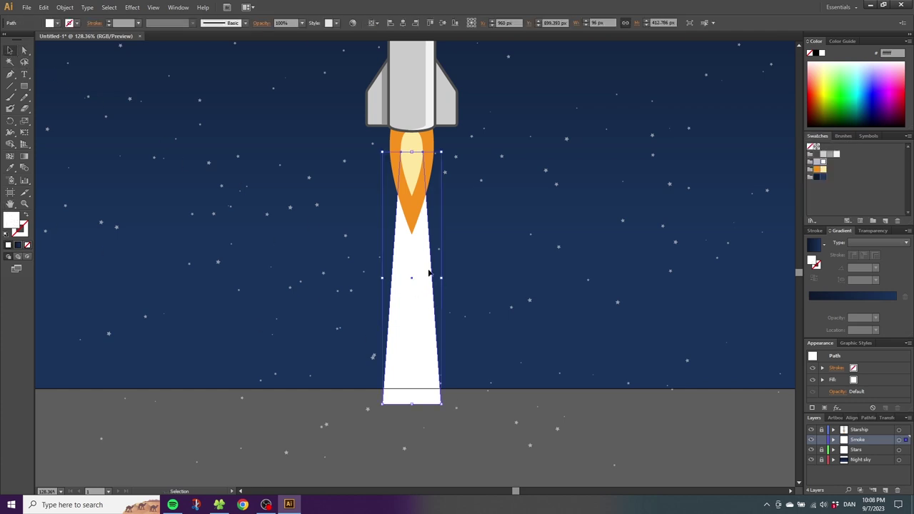
pyautogui.click(818, 163)
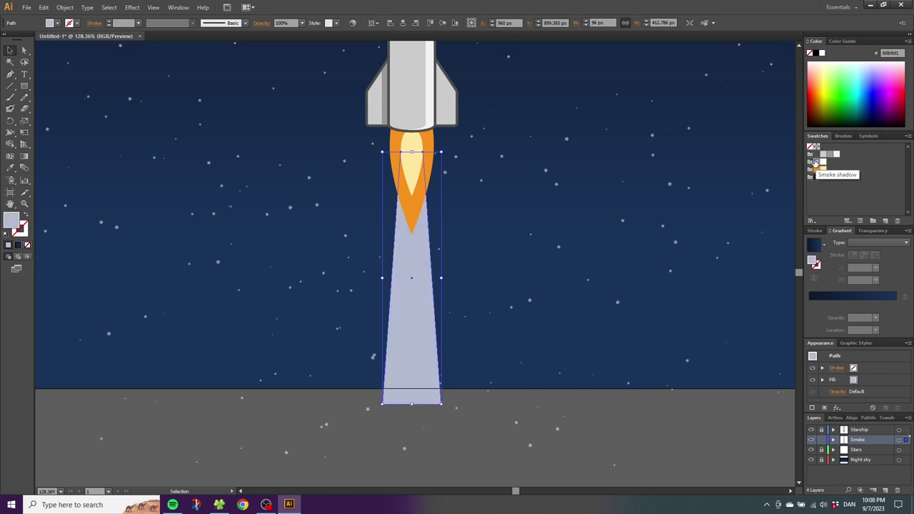
# - Paste a copy of the smoke trail in front, scaled about its centre to about 80 × 346 px and filled white
pyautogui.click(43, 8)
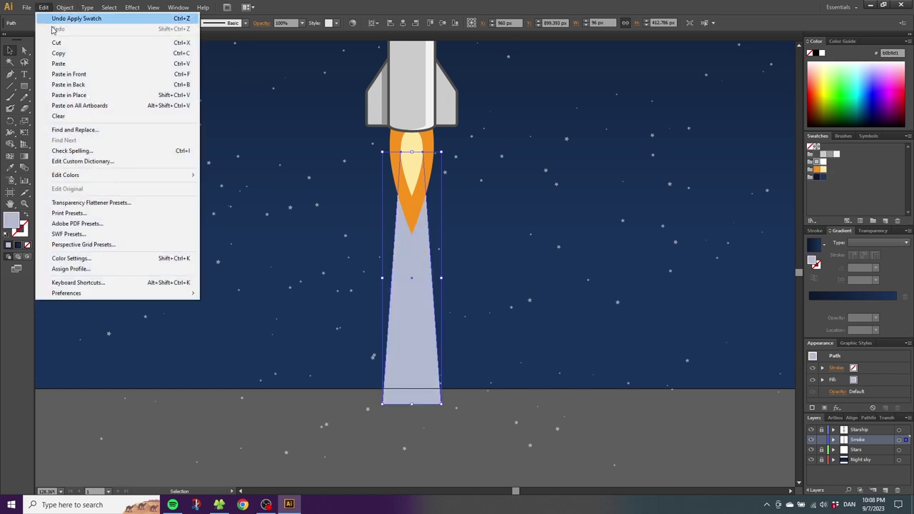
pyautogui.click(55, 55)
pyautogui.click(44, 7)
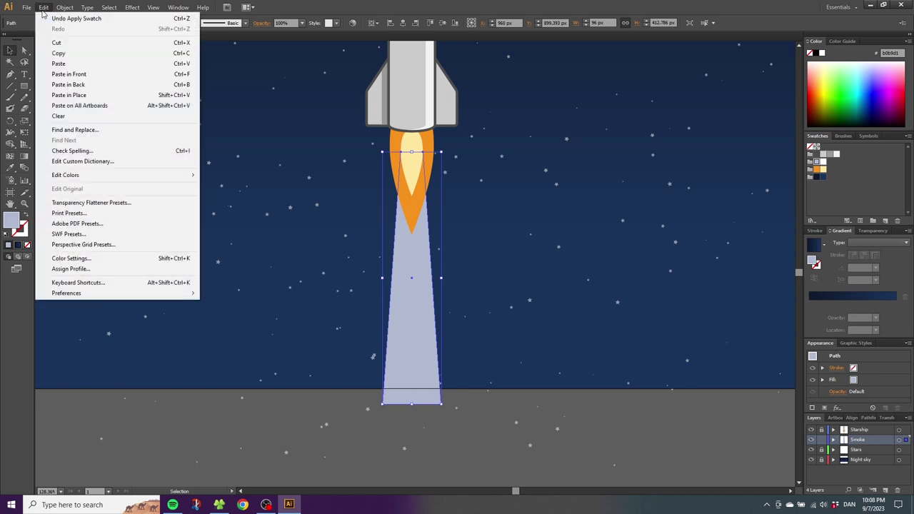
pyautogui.click(69, 75)
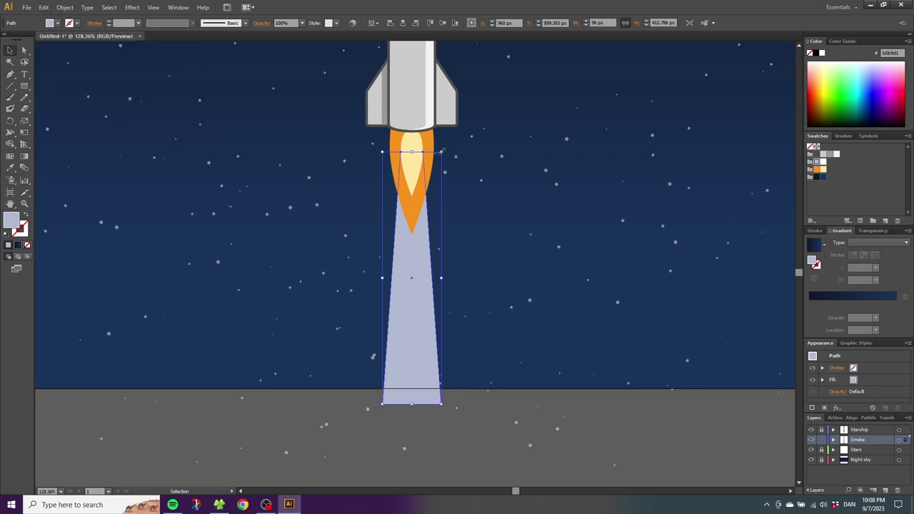
pyautogui.moveTo(441, 152); pyautogui.dragTo(437, 168)
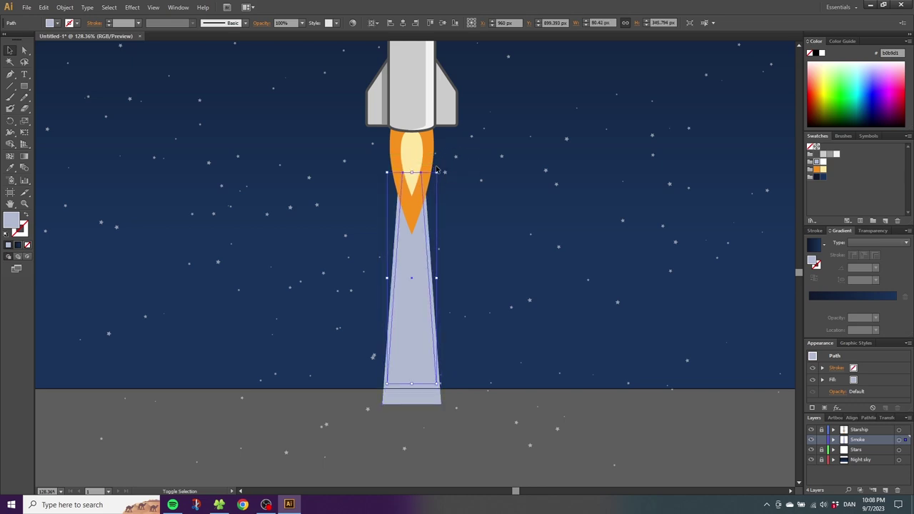
pyautogui.click(823, 163)
# - Draw a white circle about 389 px wide and place it beside the smoke trail, straddling the artboard's lower edge
pyautogui.click(25, 204)
pyautogui.keyDown('alt'); pyautogui.click(386, 176); pyautogui.keyUp('alt')
pyautogui.keyDown('alt'); pyautogui.click(407, 210); pyautogui.keyUp('alt')
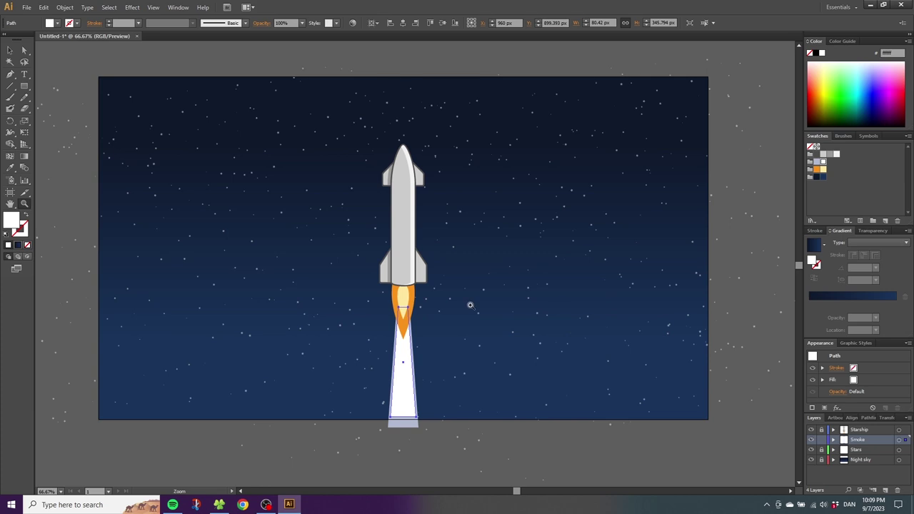
pyautogui.moveTo(24, 86); pyautogui.dragTo(56, 108)
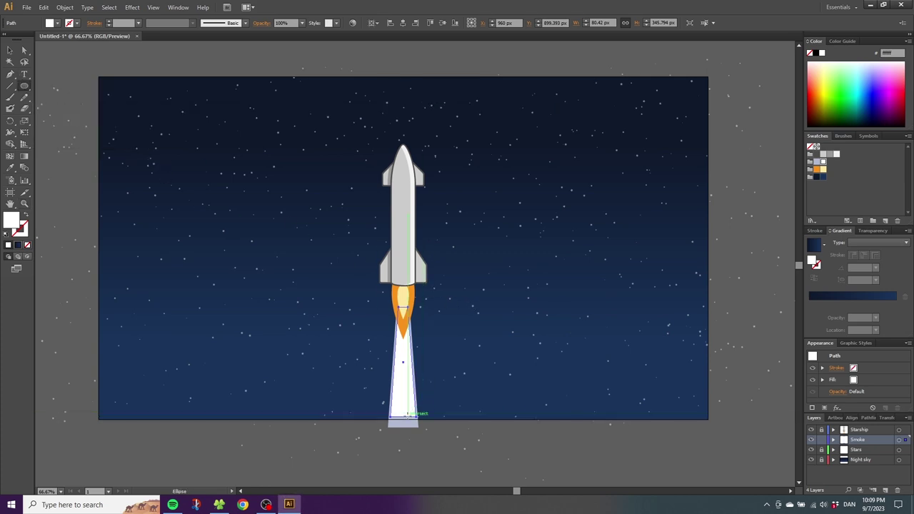
pyautogui.moveTo(397, 423); pyautogui.dragTo(525, 308)
pyautogui.click(10, 50)
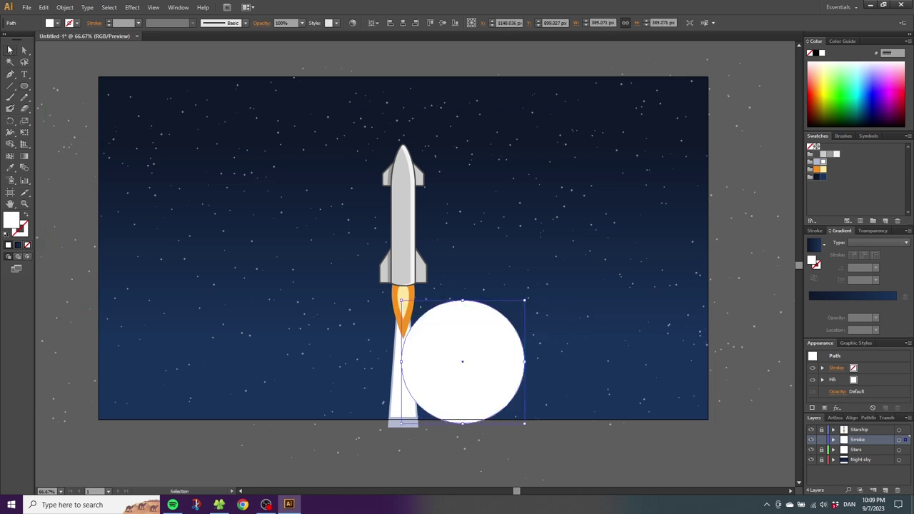
pyautogui.moveTo(478, 338); pyautogui.dragTo(481, 385)
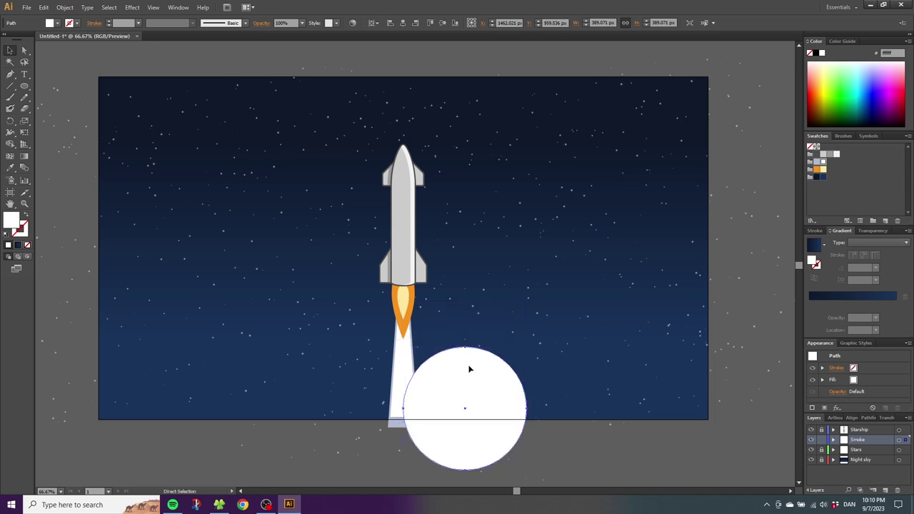
# - Duplicate the circle toward the artboard's right edge, enlarge the outermost copy to about 504 px, and place a copy of it lower down
pyautogui.moveTo(466, 375); pyautogui.dragTo(650, 321)
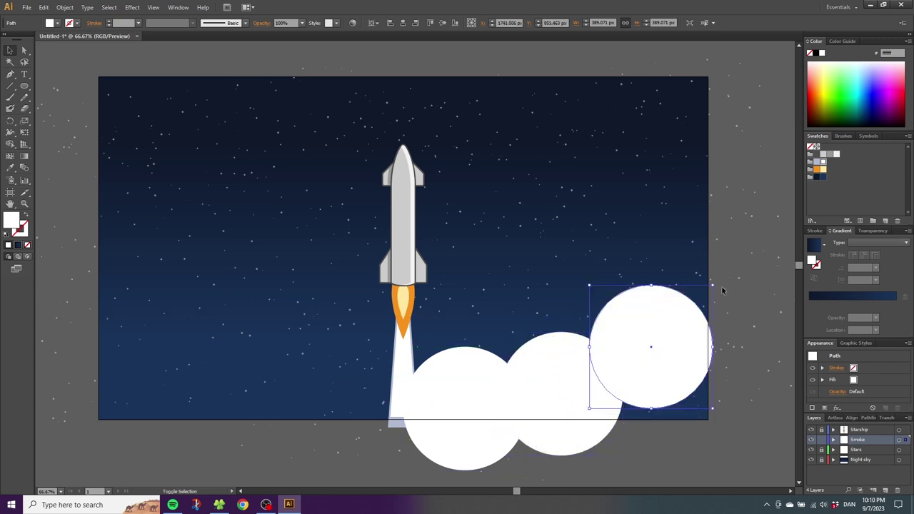
pyautogui.moveTo(712, 284); pyautogui.dragTo(748, 248)
pyautogui.moveTo(685, 268); pyautogui.dragTo(688, 289)
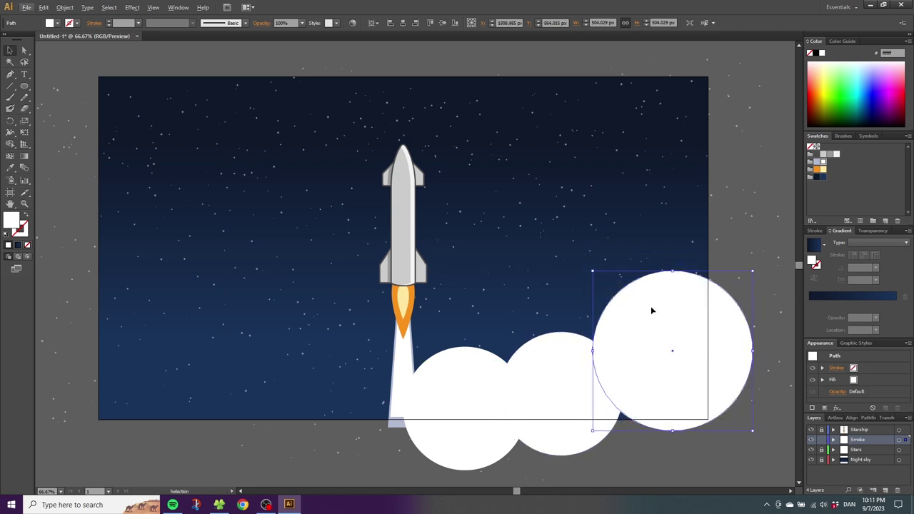
pyautogui.moveTo(652, 305); pyautogui.dragTo(628, 392)
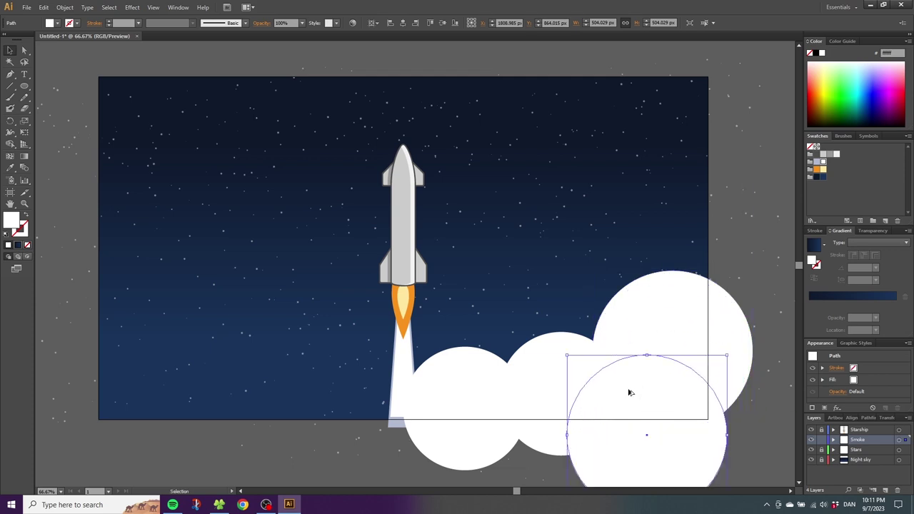
# - Reflect a copy of the four smoke circles across the vertical axis through the rocket's nose tip
pyautogui.moveTo(642, 234); pyautogui.dragTo(480, 424)
pyautogui.moveTo(10, 122); pyautogui.dragTo(40, 132)
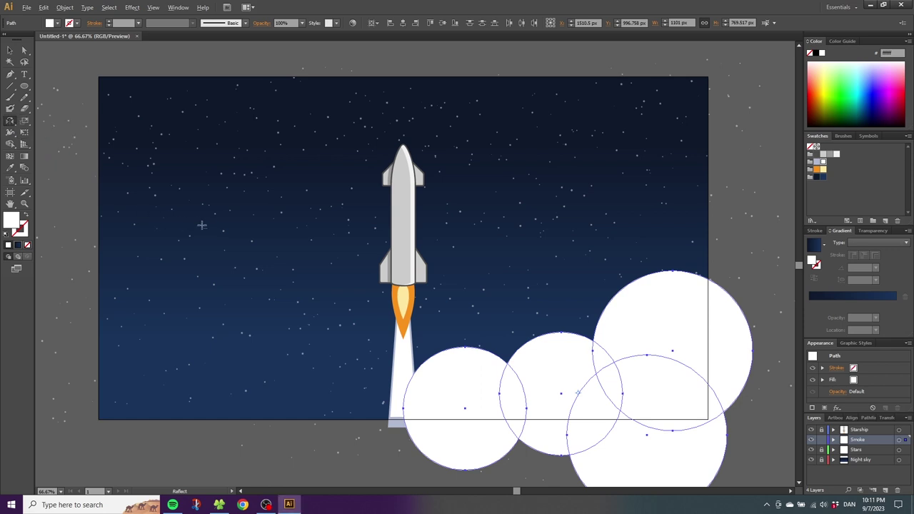
pyautogui.keyDown('alt'); pyautogui.click(403, 143); pyautogui.keyUp('alt')
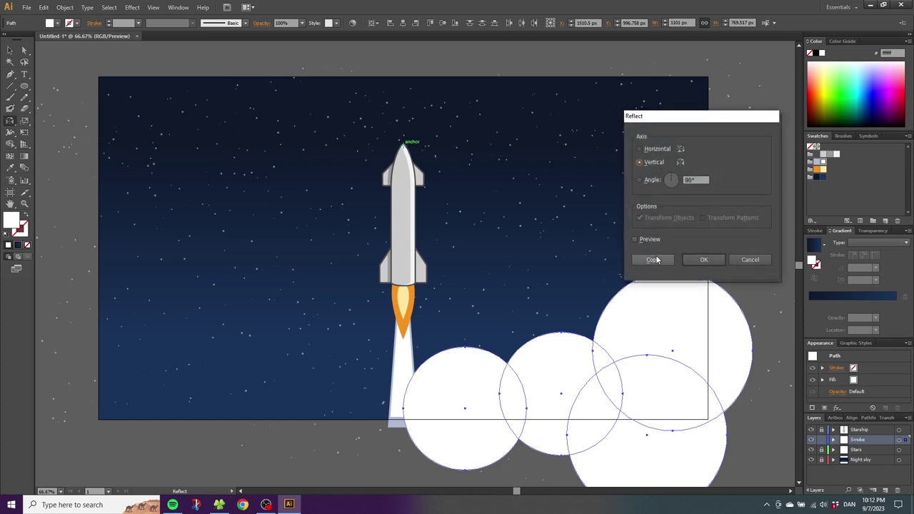
pyautogui.click(655, 259)
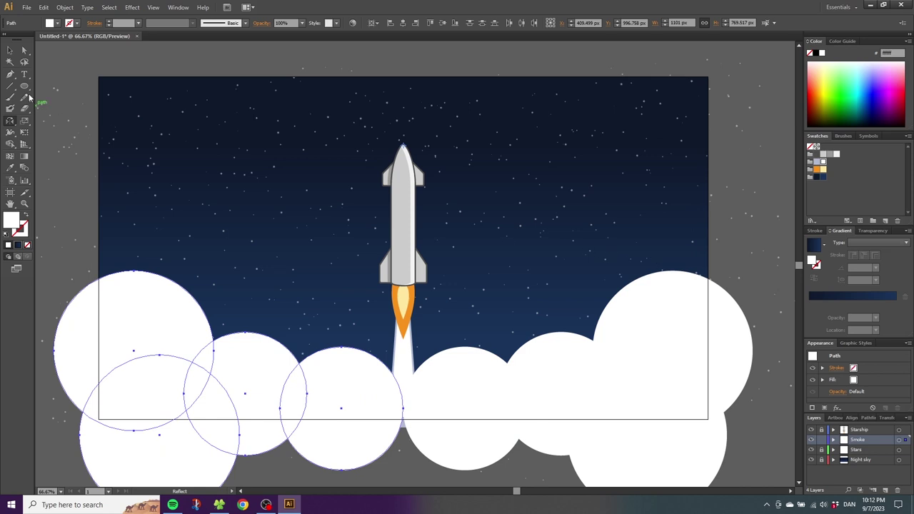
# - Fill all the smoke circles on both sides of the rocket with the Smoke shadow swatch
pyautogui.click(10, 50)
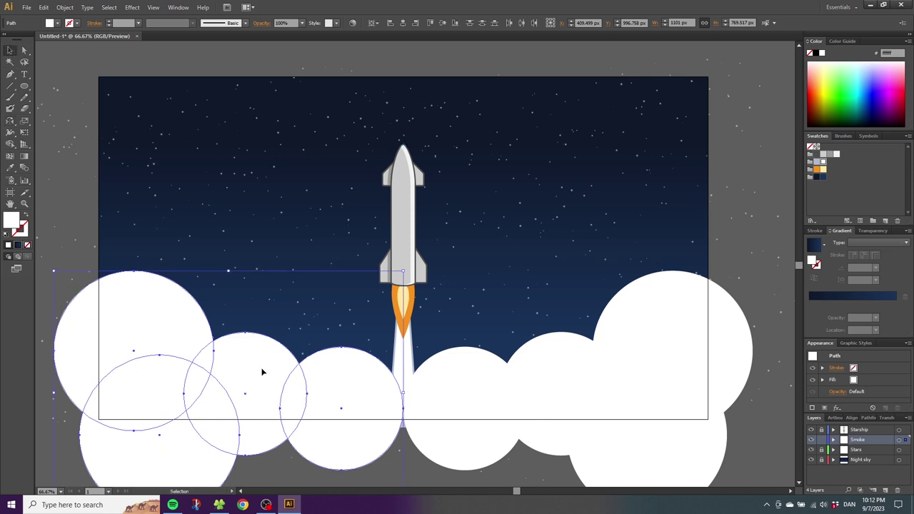
pyautogui.keyDown('shift'); pyautogui.click(459, 376); pyautogui.keyUp('shift')
pyautogui.keyDown('shift'); pyautogui.click(539, 357); pyautogui.keyUp('shift')
pyautogui.keyDown('shift'); pyautogui.click(622, 310); pyautogui.keyUp('shift')
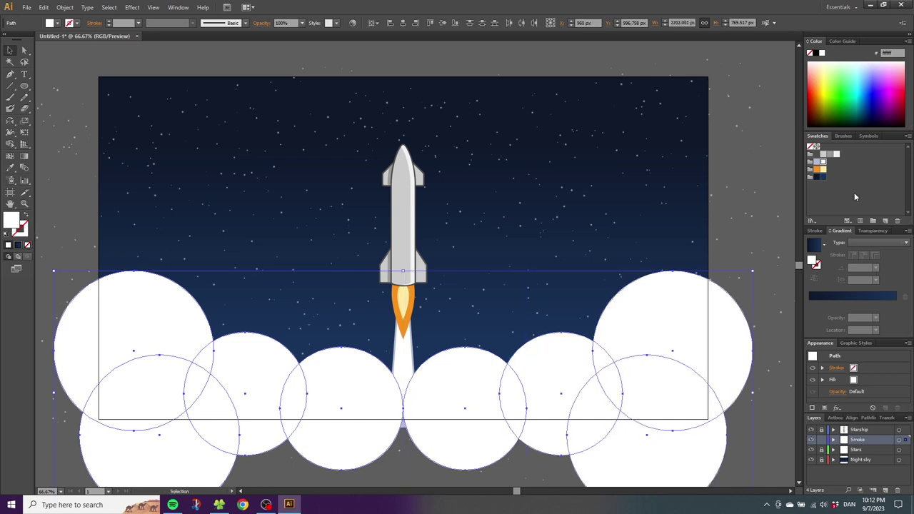
pyautogui.click(819, 163)
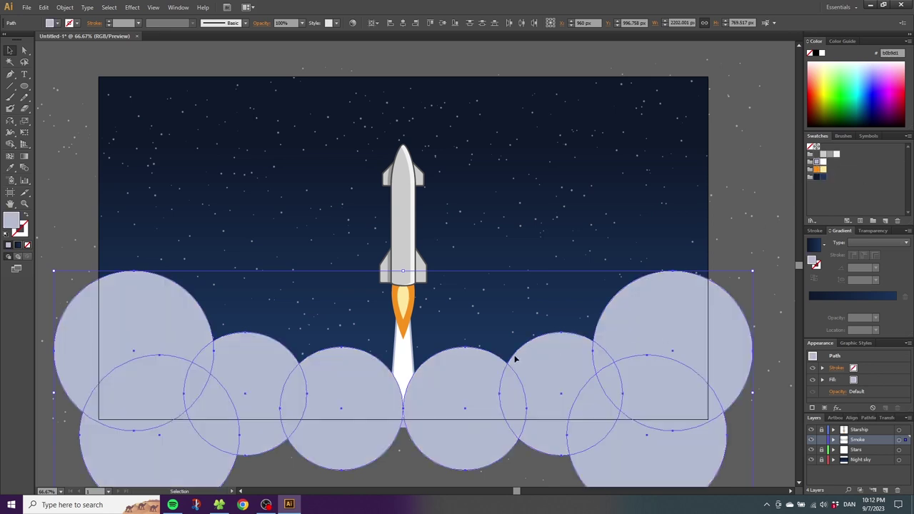
# - Paste a copy of all smoke circles in front, shift it down about 17 px and fill it white
pyautogui.click(44, 7)
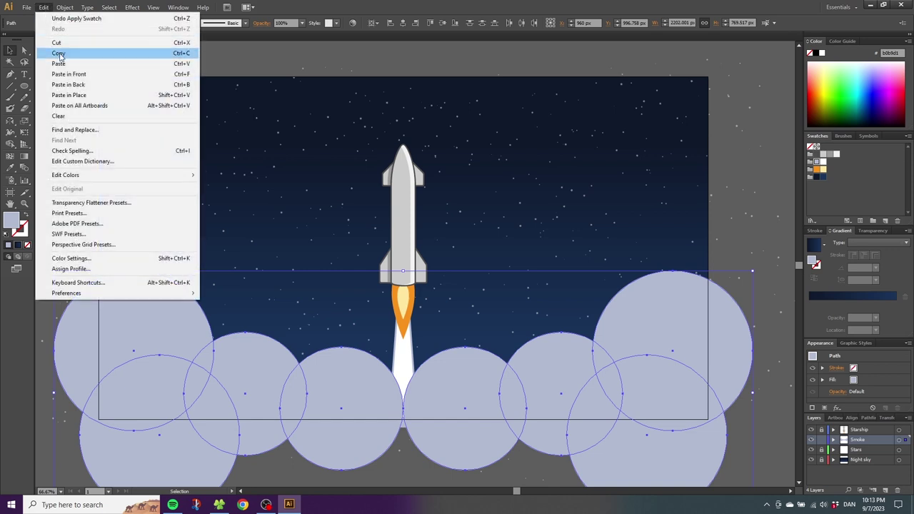
pyautogui.click(58, 53)
pyautogui.click(44, 7)
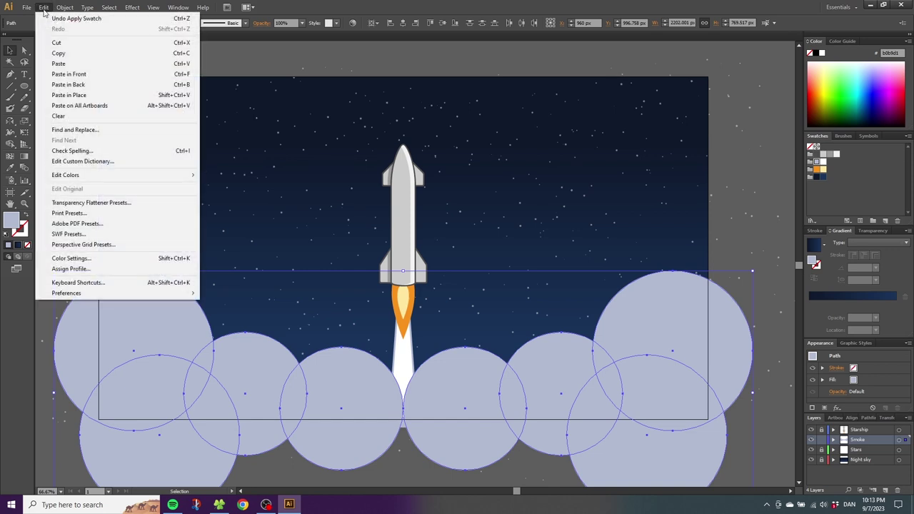
pyautogui.click(69, 74)
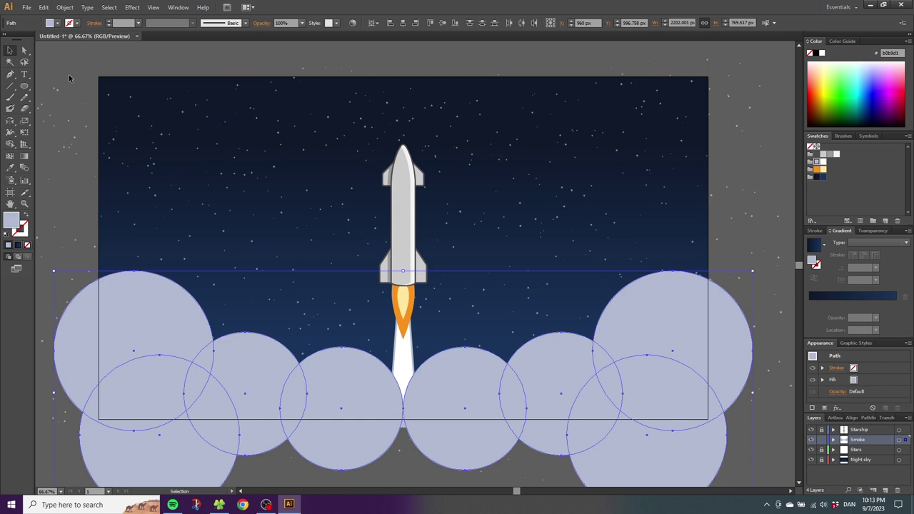
pyautogui.press('Down')
pyautogui.press('Down')
pyautogui.press('Down')
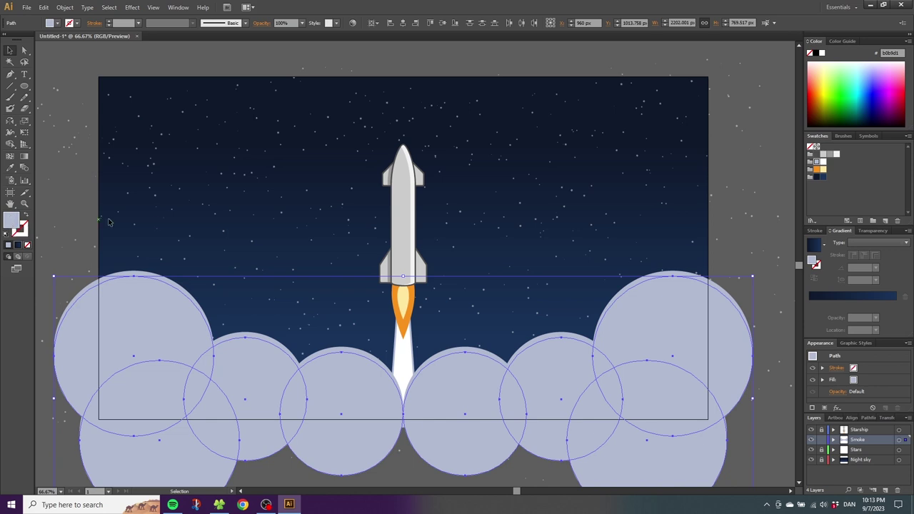
pyautogui.click(823, 162)
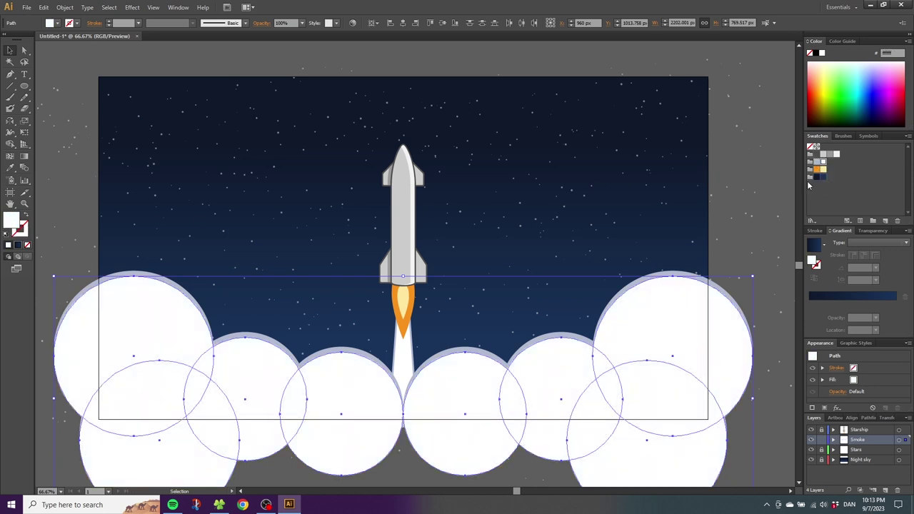
# - Send all the white and shadow smoke circles, without the trail shapes, to the back of the Smoke layer
pyautogui.moveTo(774, 371); pyautogui.dragTo(86, 474)
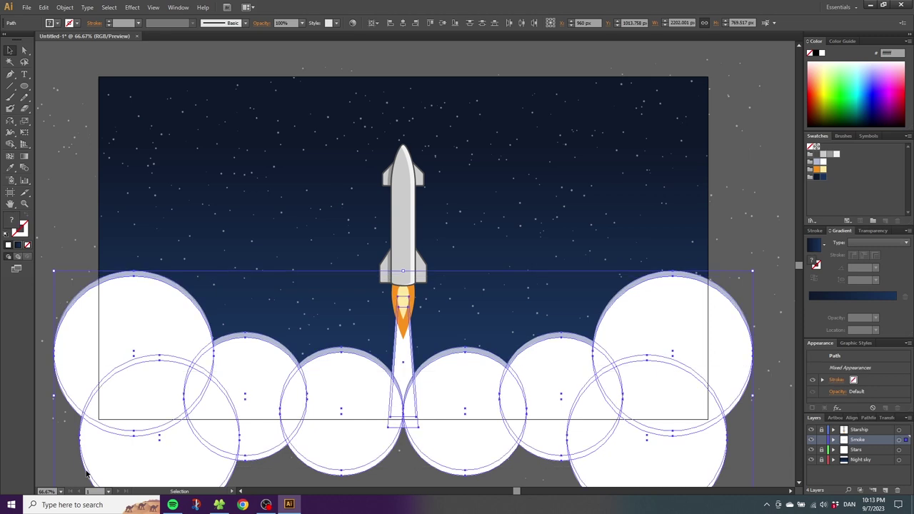
pyautogui.keyDown('shift'); pyautogui.click(404, 350); pyautogui.keyUp('shift')
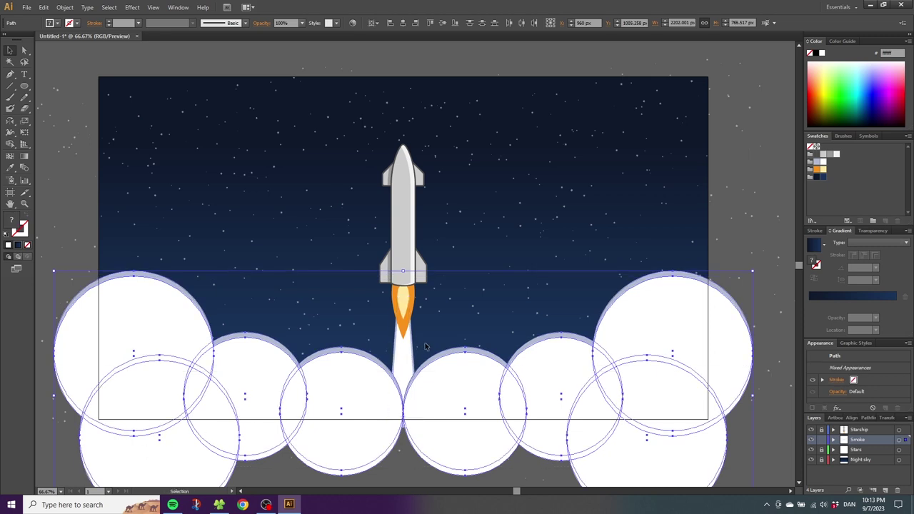
pyautogui.rightClick(450, 377)
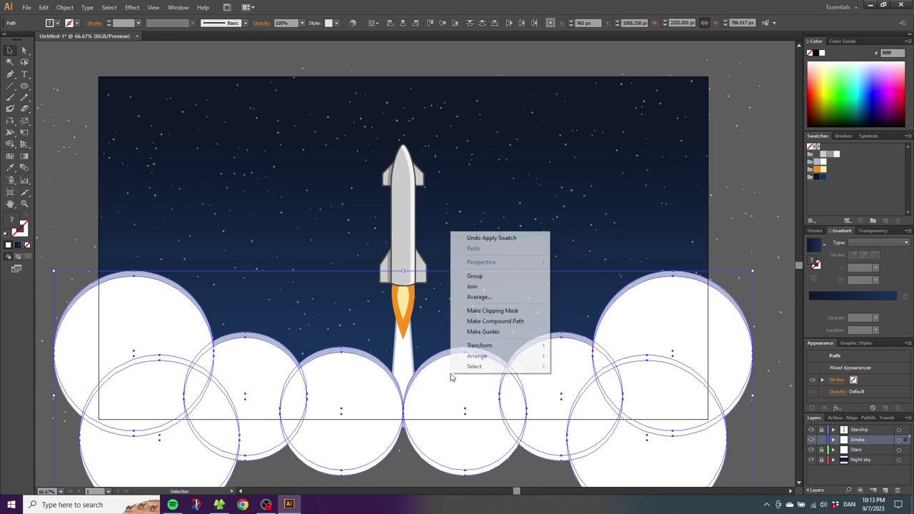
pyautogui.moveTo(473, 357)
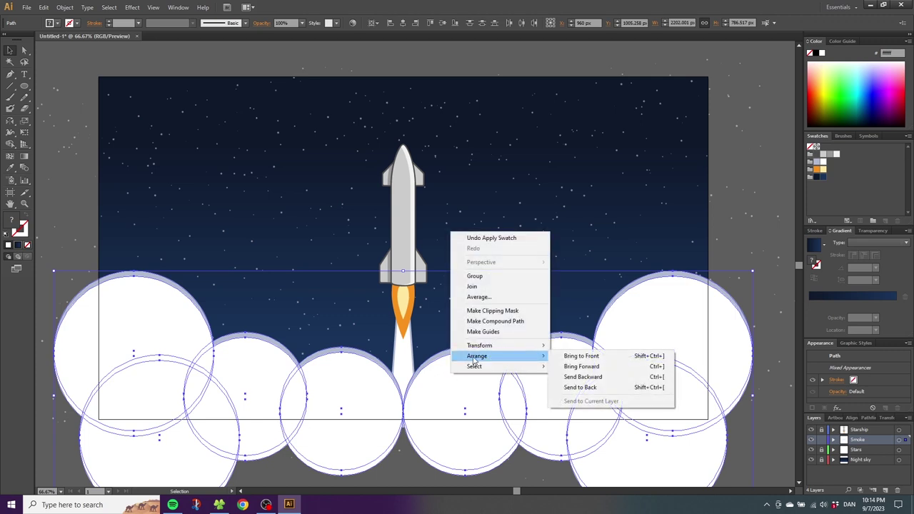
pyautogui.click(578, 387)
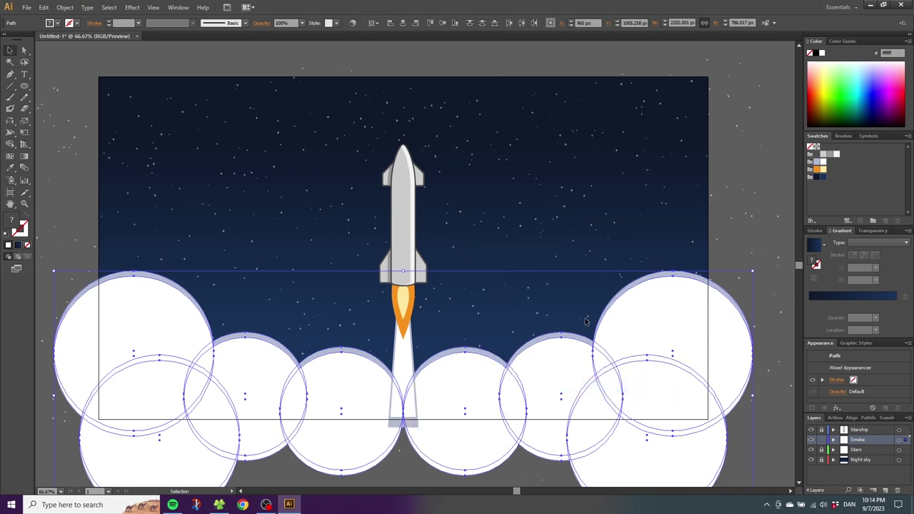
# - Send the shadow-coloured smoke trail to the back, behind the smoke circles, leaving the white trail in front
pyautogui.click(419, 339)
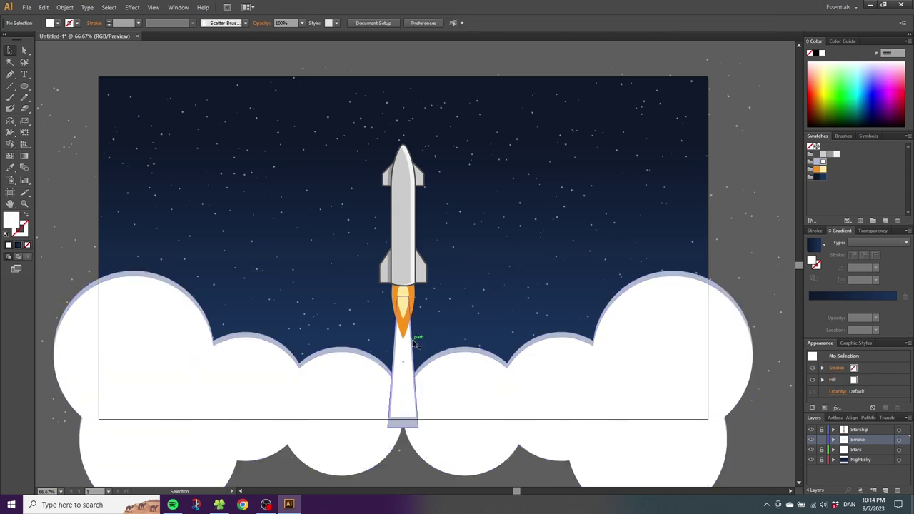
pyautogui.click(412, 344)
pyautogui.rightClick(413, 342)
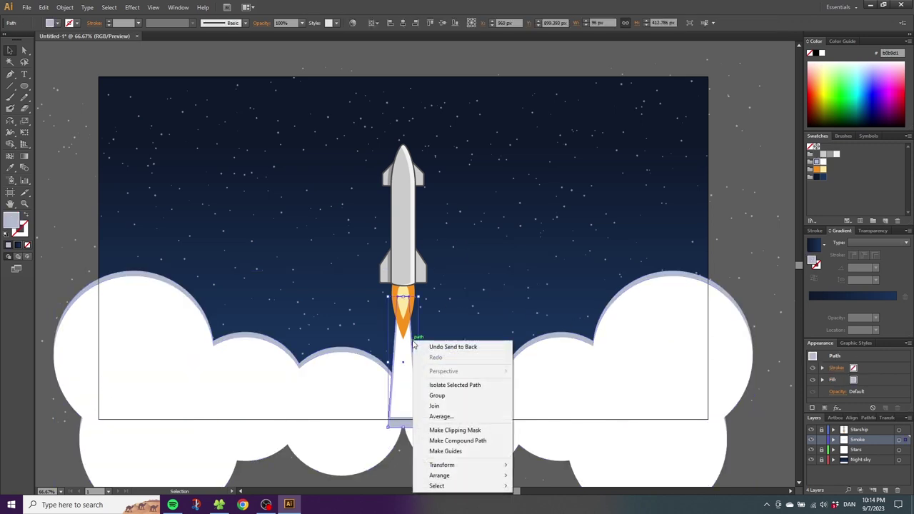
pyautogui.moveTo(469, 475)
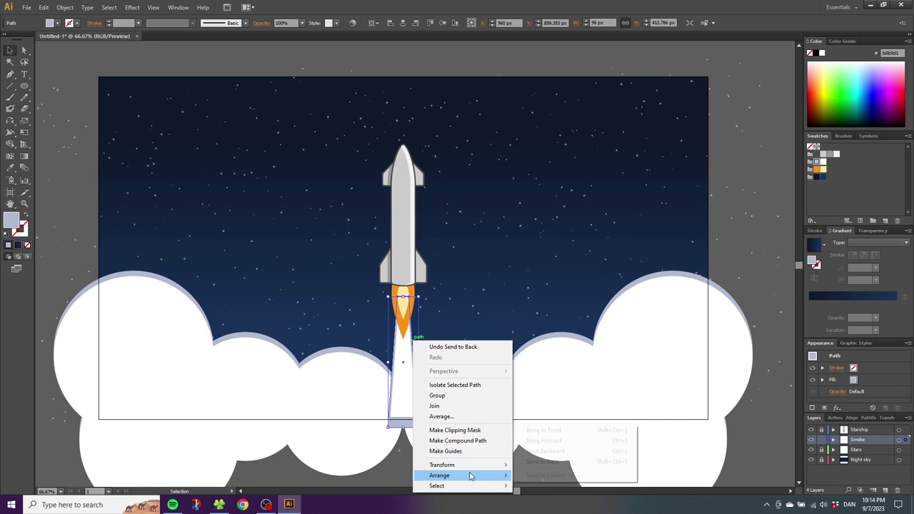
pyautogui.click(543, 462)
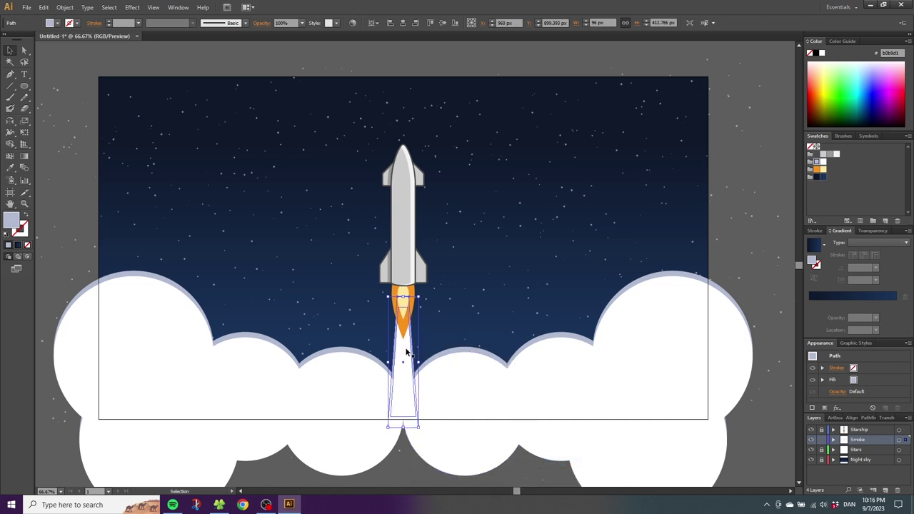
pyautogui.click(405, 352)
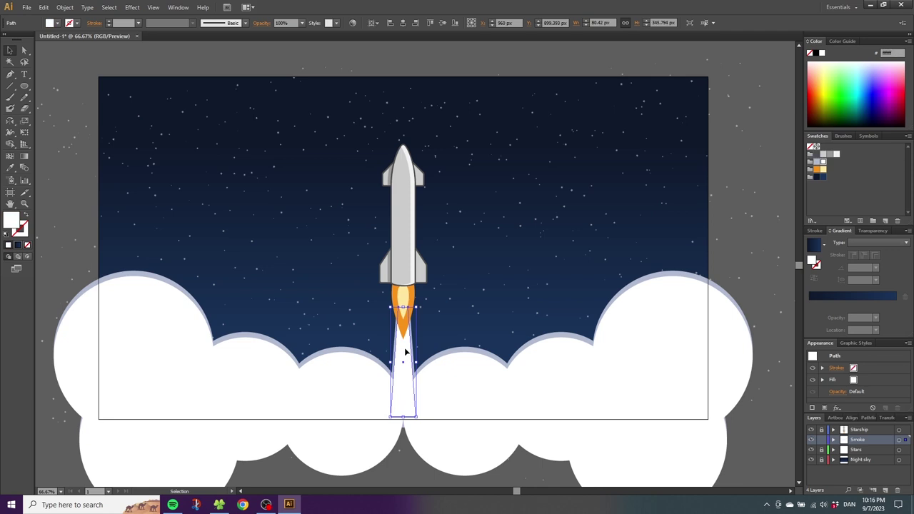
pyautogui.click(452, 318)
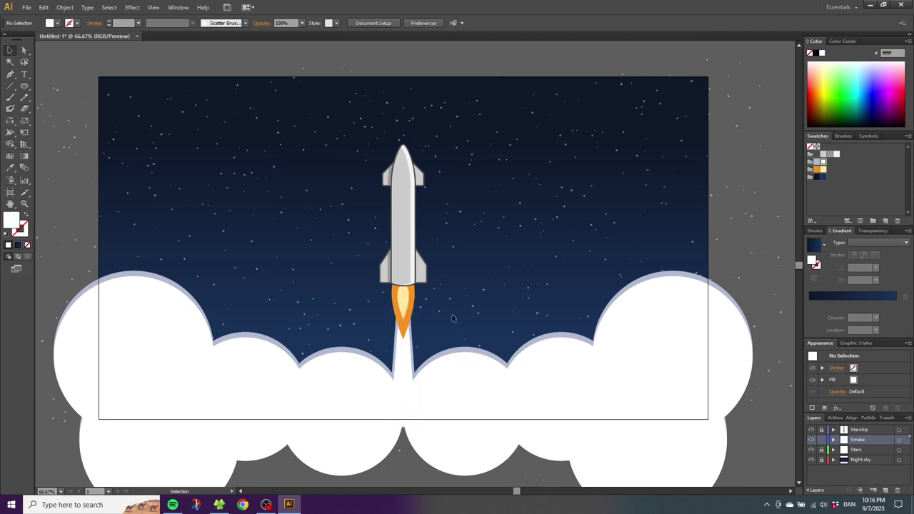